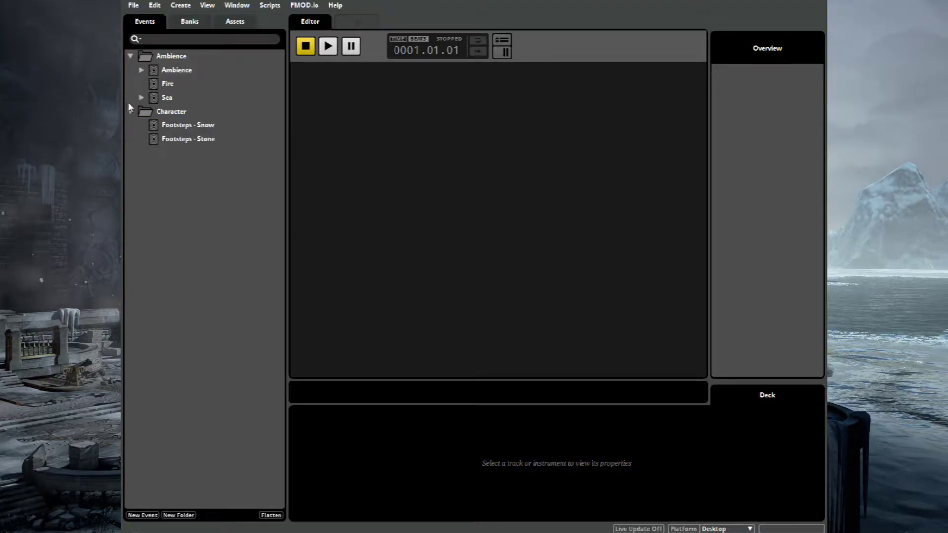
- Look through the existing Footsteps - Snow and Footsteps - Stone events, and collapse the Ambience and Character folders
left_click(171, 70)
left_click(200, 127)
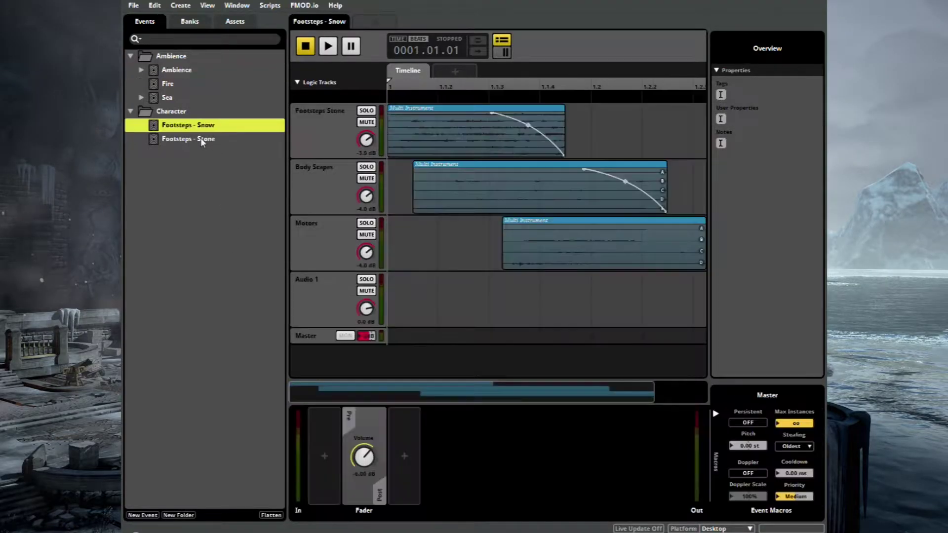
left_click(201, 139)
left_click(131, 55)
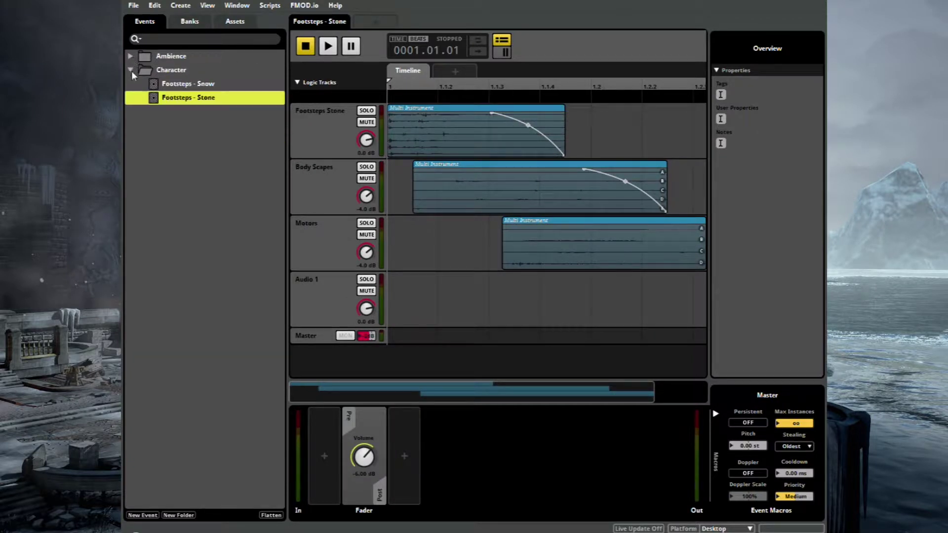
left_click(131, 70)
- Create a new top-level event folder named "Music"
right_click(155, 169)
left_click(194, 188)
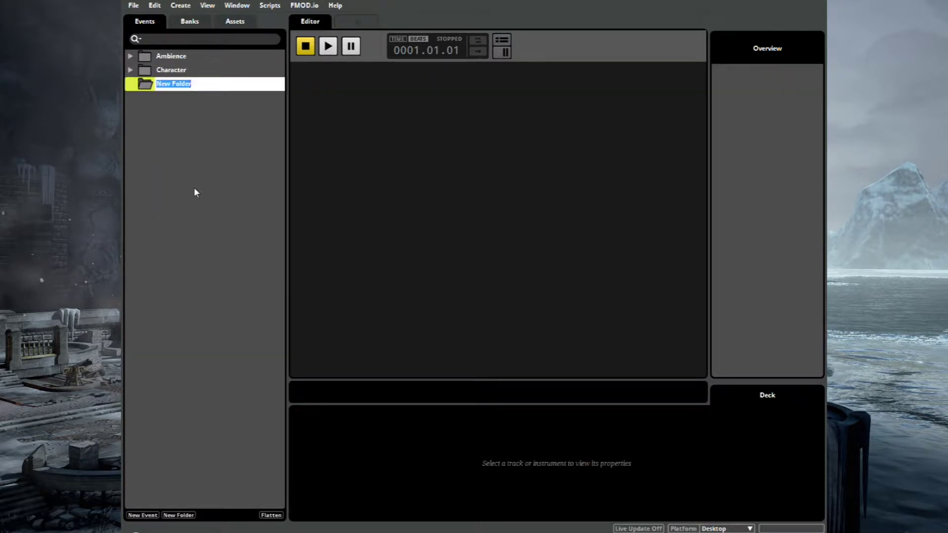
type("Music")
left_click(190, 191)
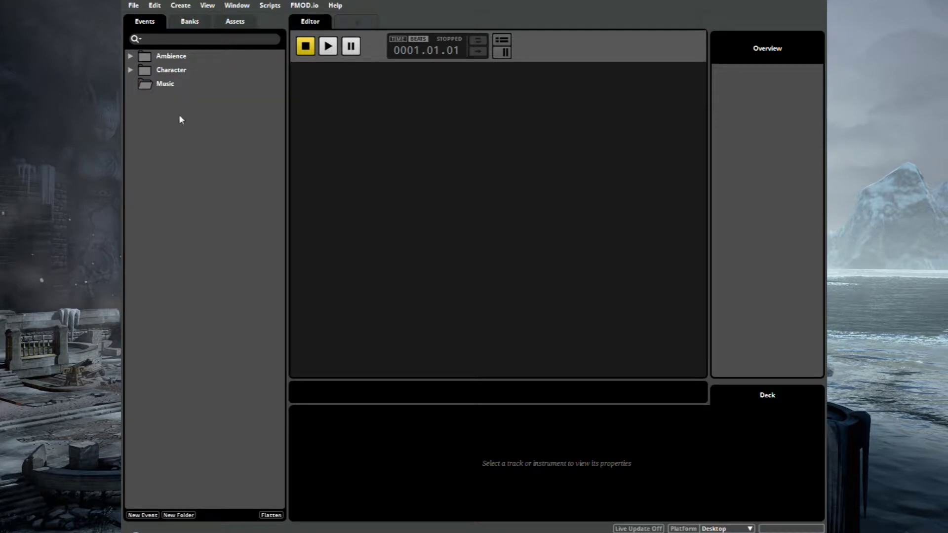
- Create a 2D event named "All Music" inside the Music folder
right_click(168, 85)
mouse_move(207, 92)
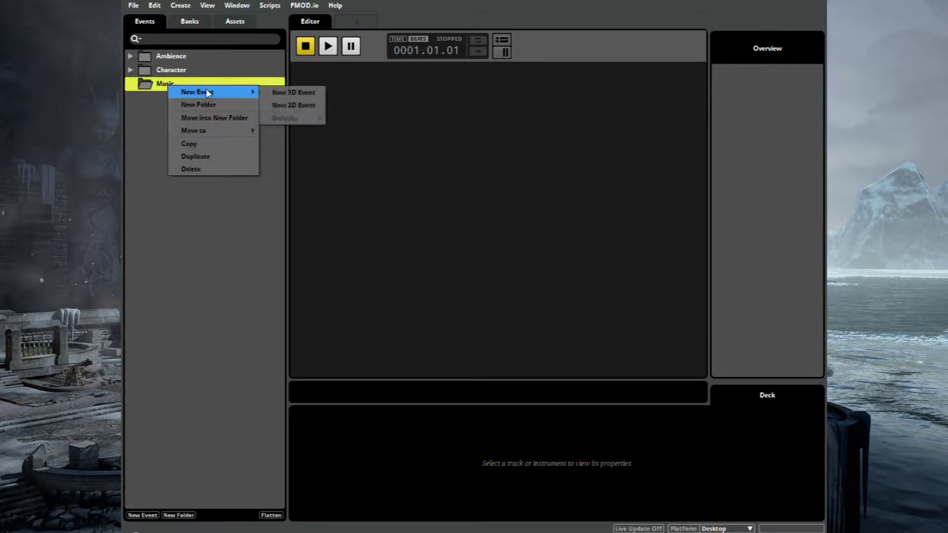
left_click(301, 104)
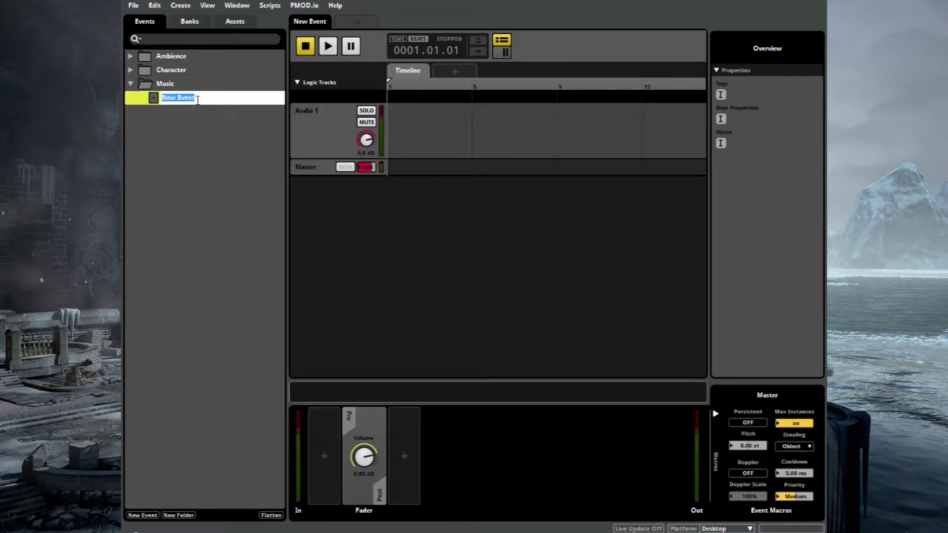
type("Al")
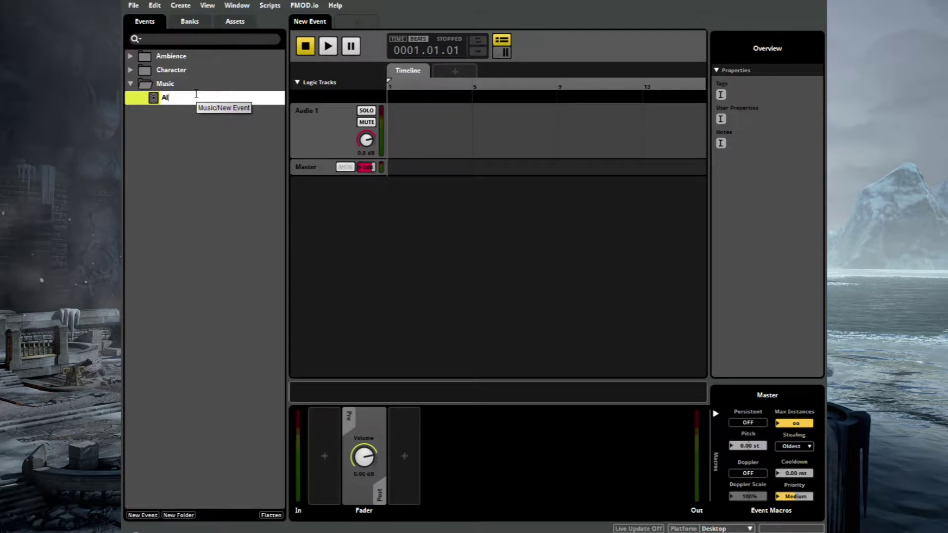
type("l Music")
left_click(165, 223)
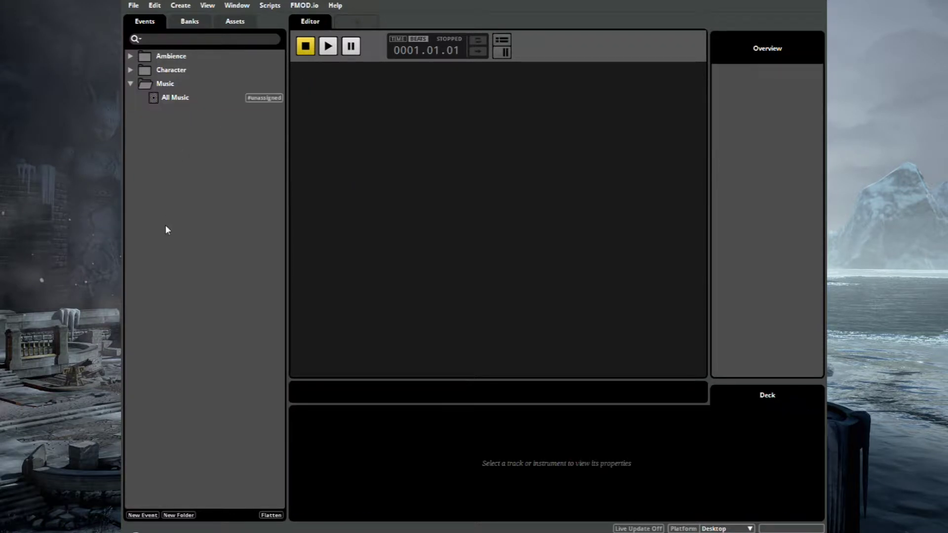
left_click(181, 99)
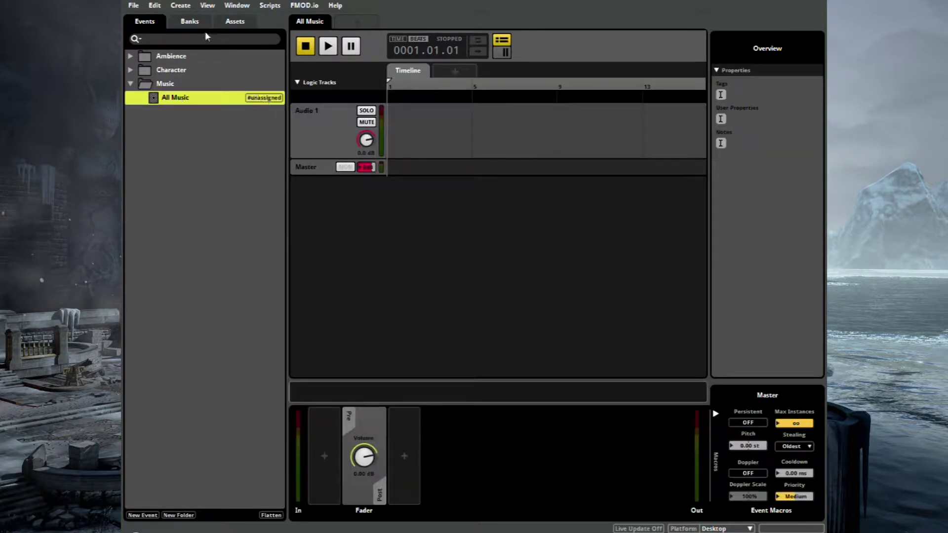
- Create a new bank named "Music Bank" and collapse the Master Bank's contents
left_click(193, 24)
right_click(182, 168)
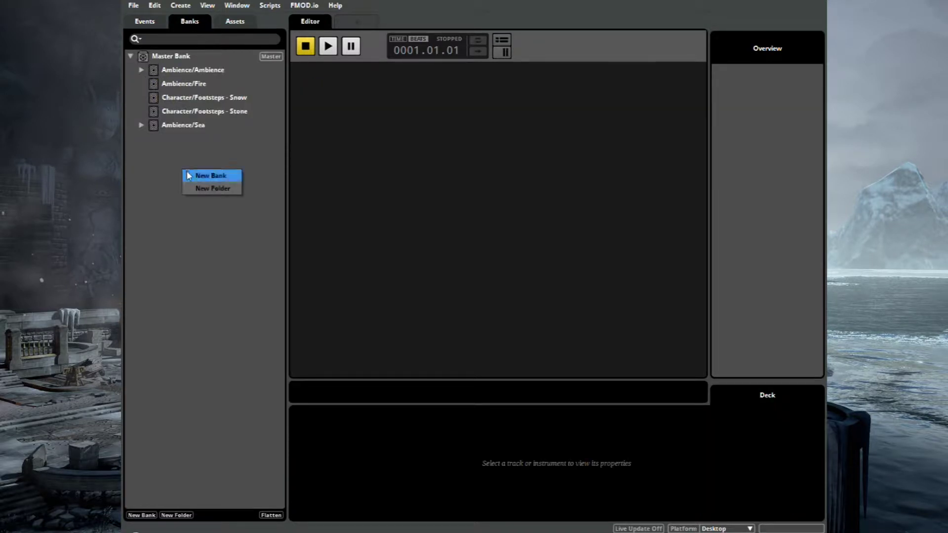
left_click(203, 176)
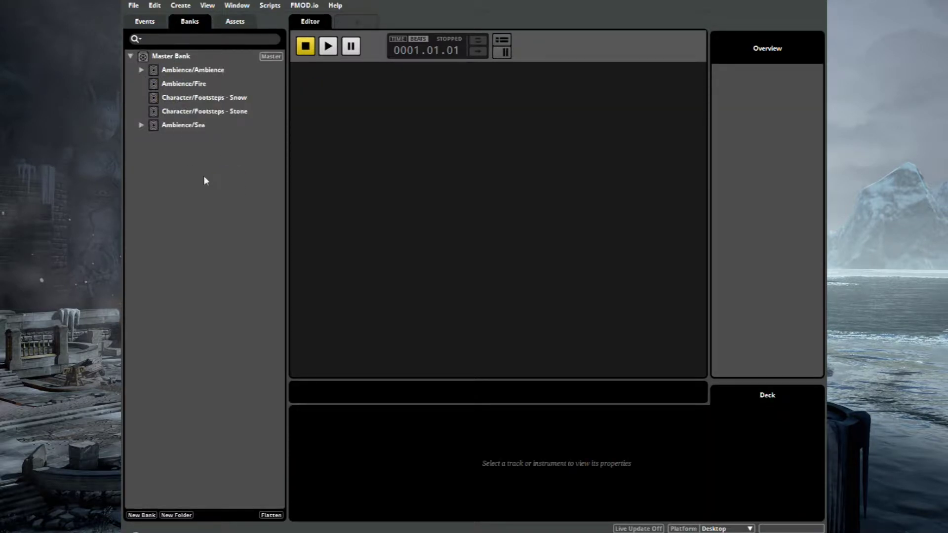
type("Music Bank")
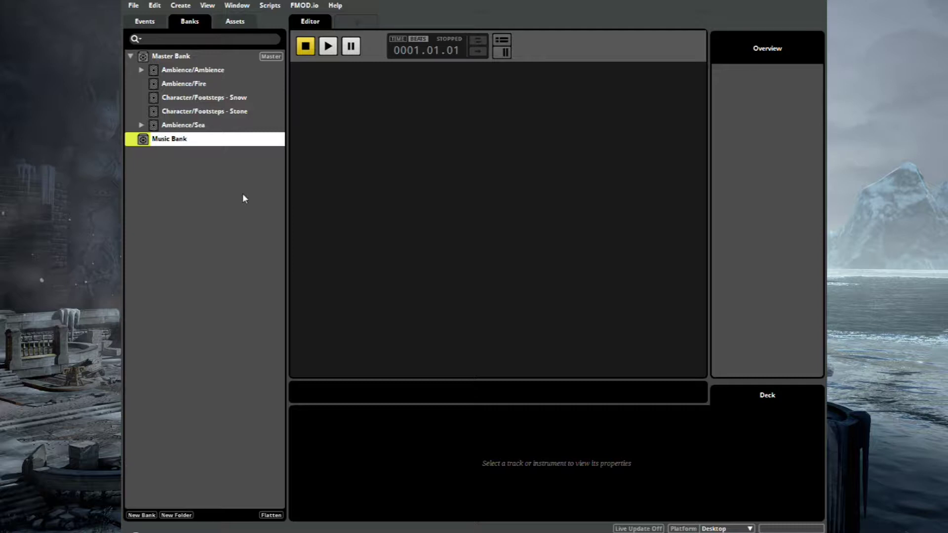
left_click(249, 184)
left_click(130, 56)
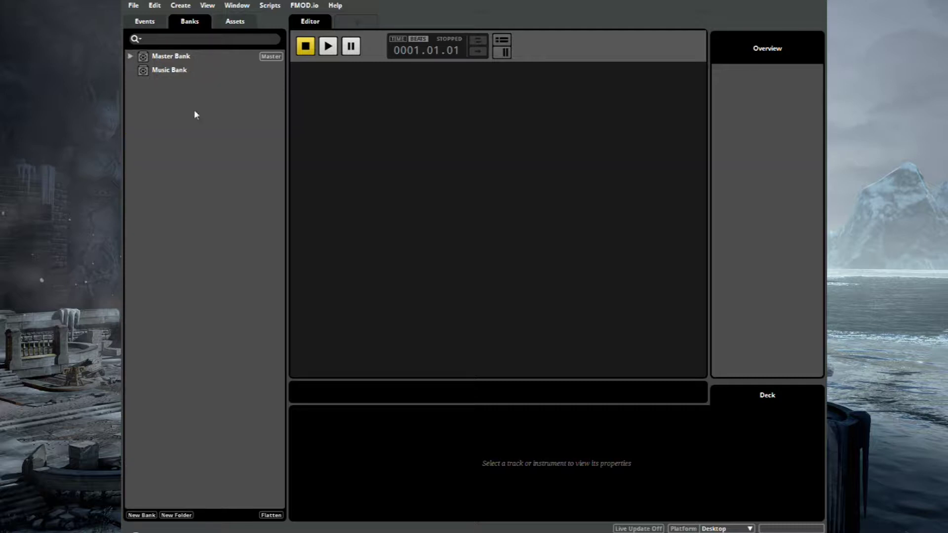
- Assign the All Music event to Music Bank
left_click(145, 23)
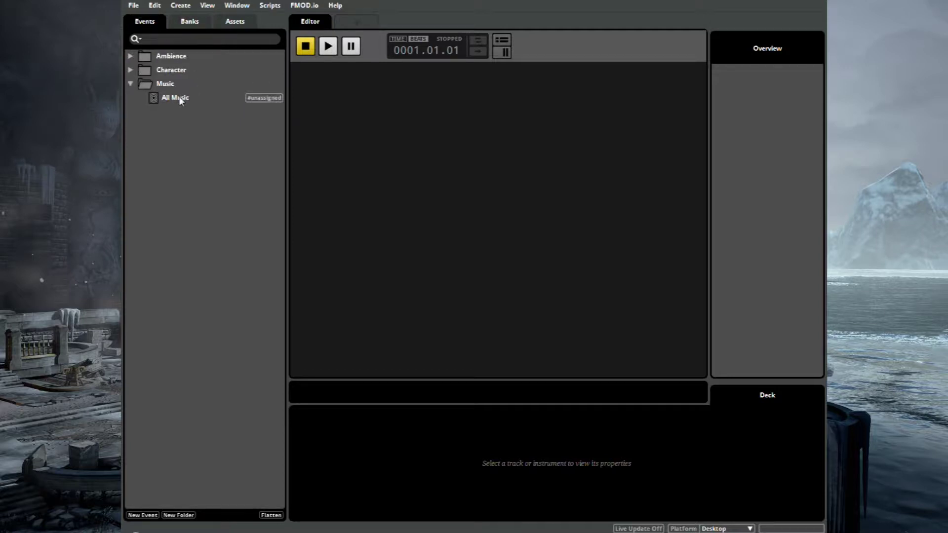
right_click(180, 99)
mouse_move(253, 156)
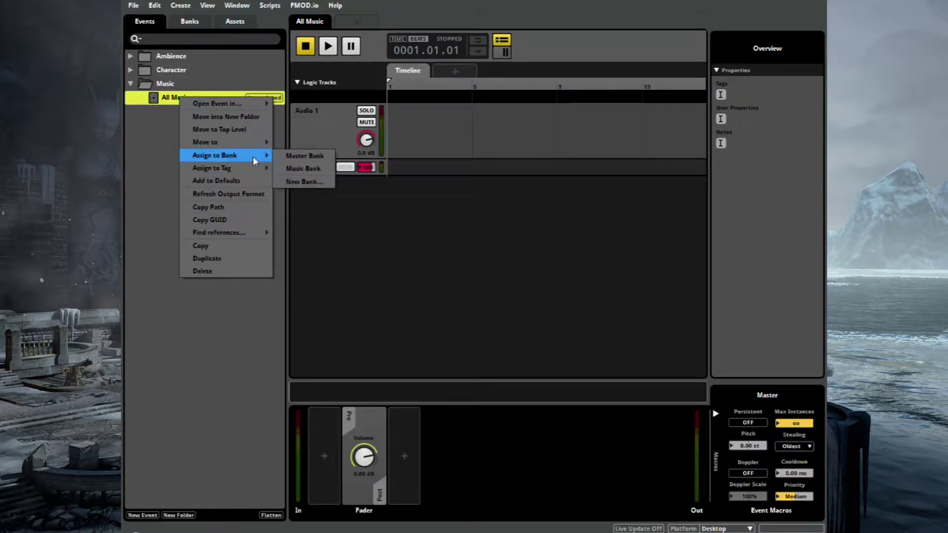
left_click(299, 169)
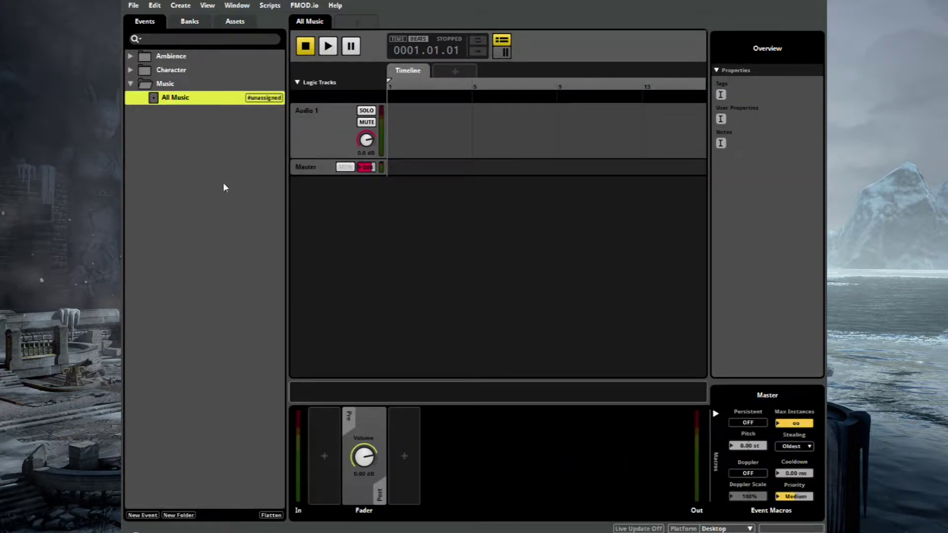
left_click(242, 181)
- Add three more audio tracks to the All Music event, making four in total
left_click(182, 99)
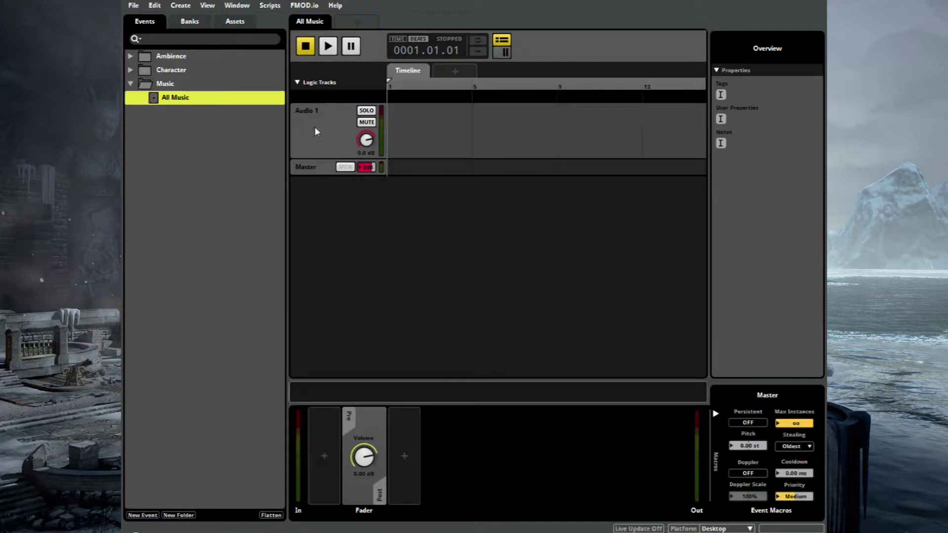
right_click(315, 127)
left_click(348, 135)
right_click(331, 177)
left_click(336, 183)
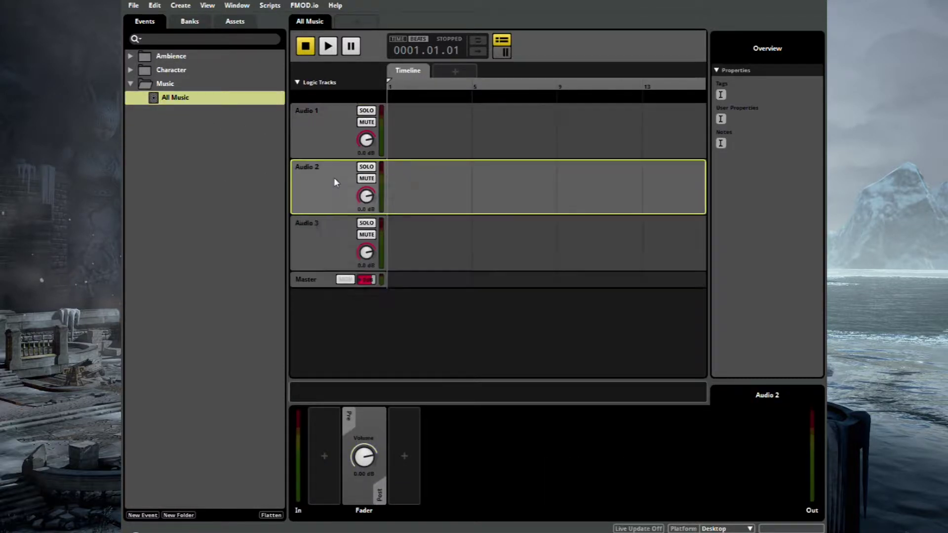
right_click(334, 177)
left_click(352, 185)
- Place the "Stem 1 - Atmoshere bed" audio file at the start of Audio 1 and play it
left_click(324, 118)
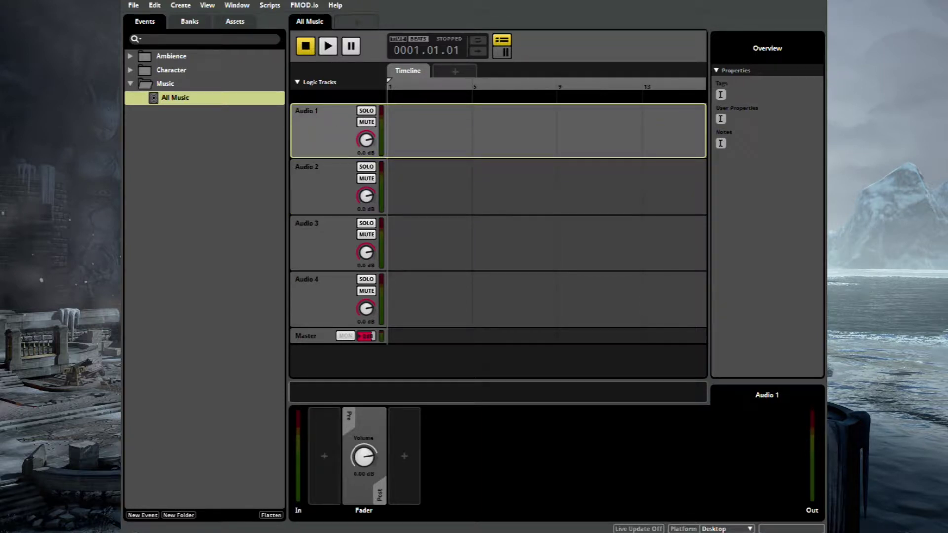
left_click_drag(164, 170, 419, 133)
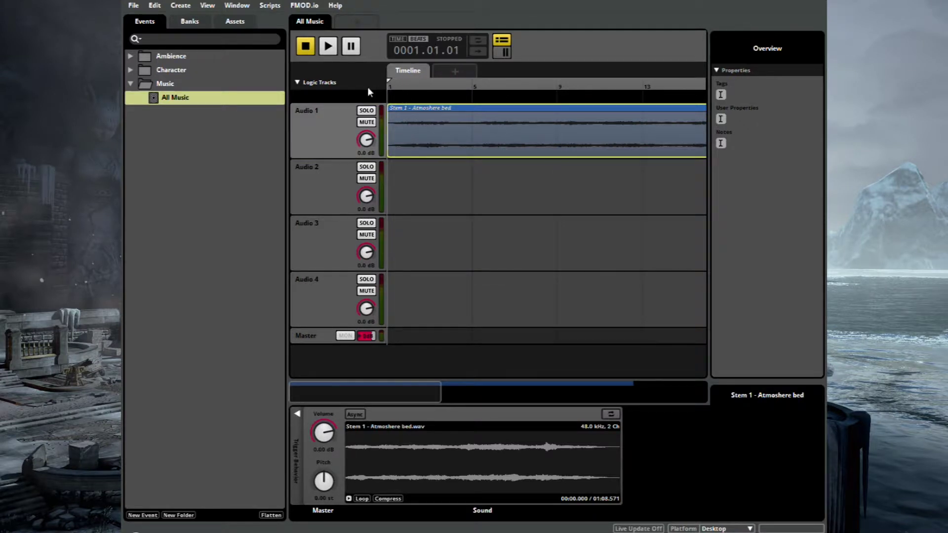
key("space")
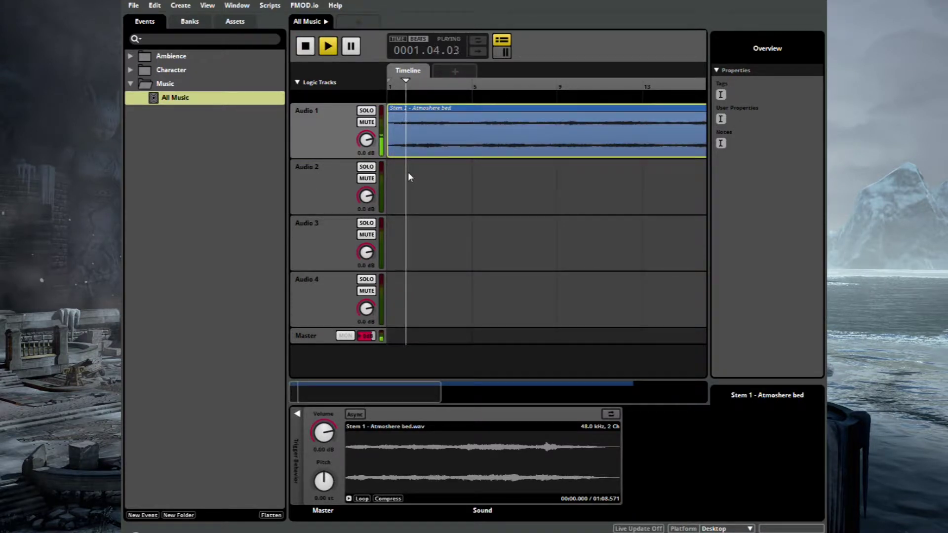
scroll(409, 182, "down", 2)
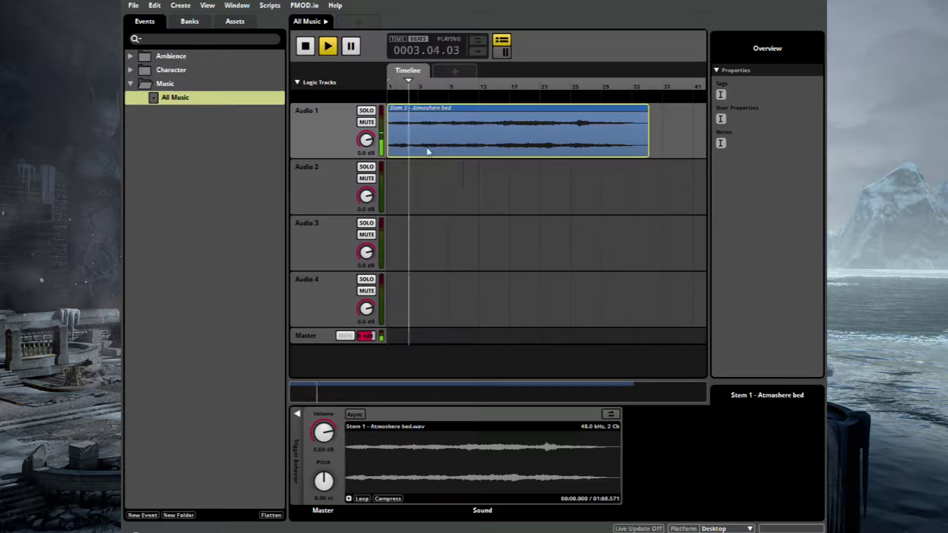
- Add a tempo marker of 126 BPM in 4/4 and place it at the very start of the timeline
left_click(395, 101)
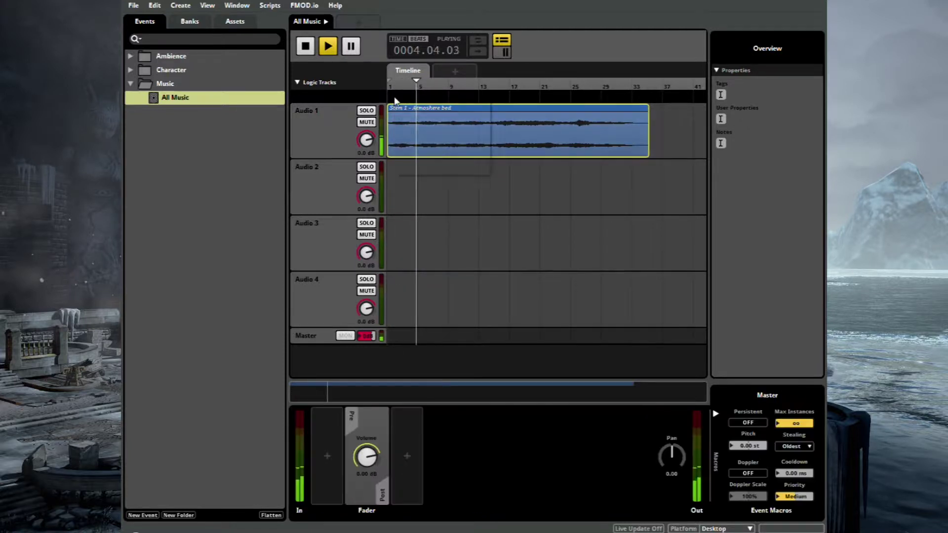
right_click(394, 96)
left_click(410, 105)
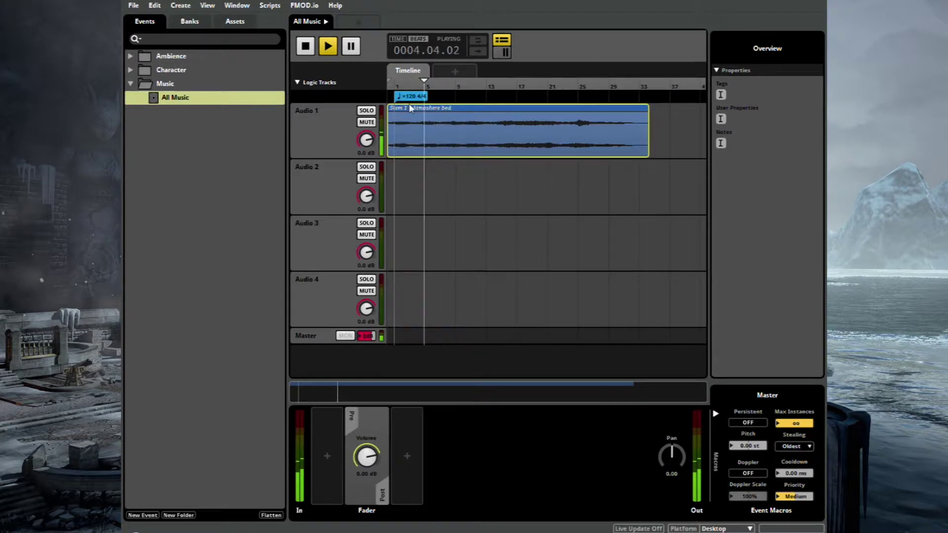
left_click(409, 96)
double_click(407, 95)
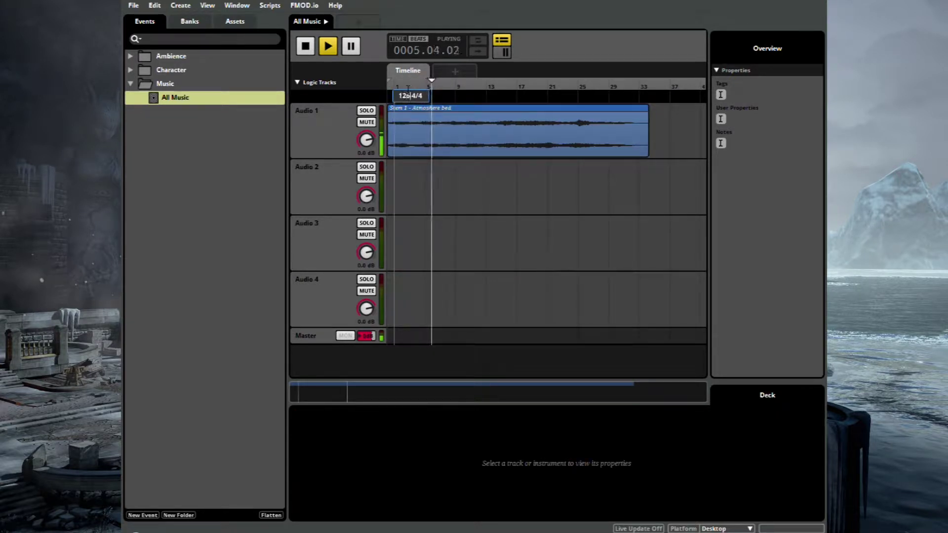
key("Return")
left_click_drag(415, 97, 402, 98)
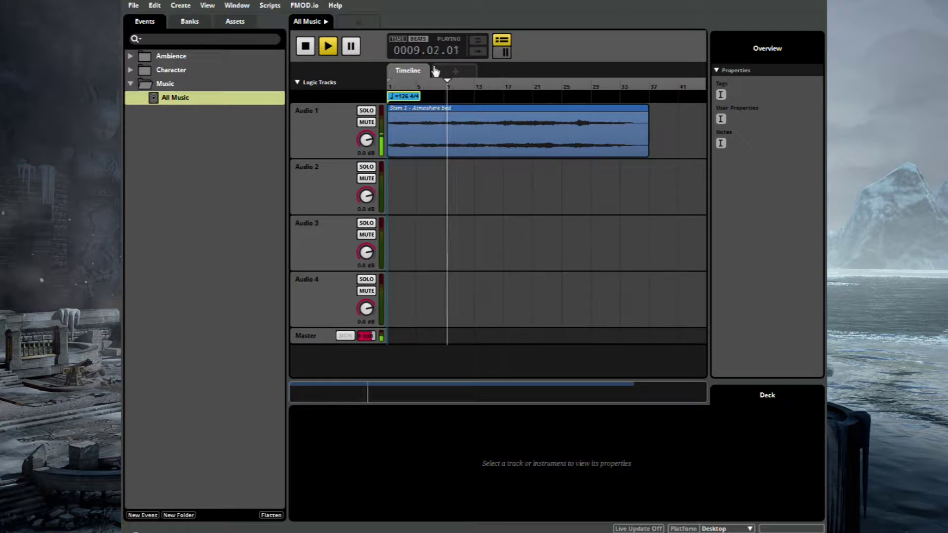
- Check the timeline ruler in time units, return it to beats, and stop playback
left_click(399, 39)
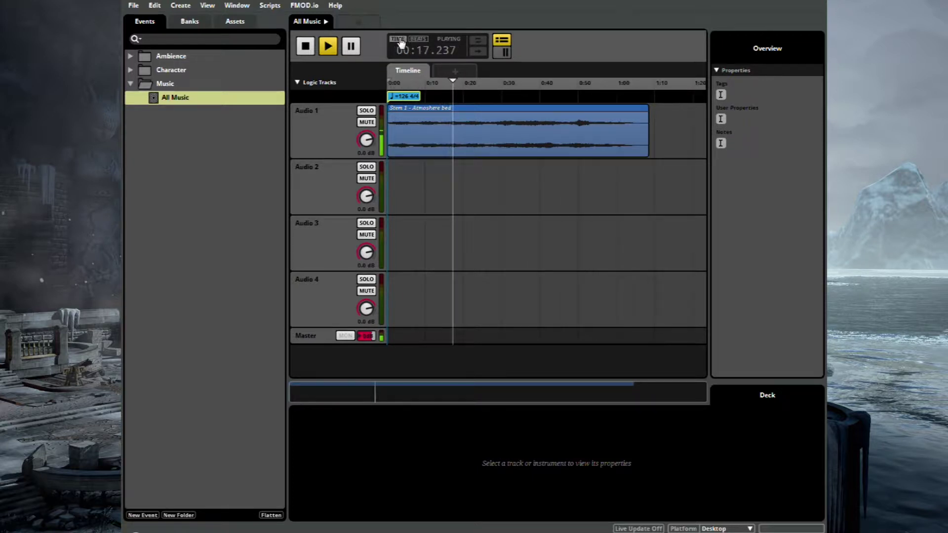
left_click(533, 88)
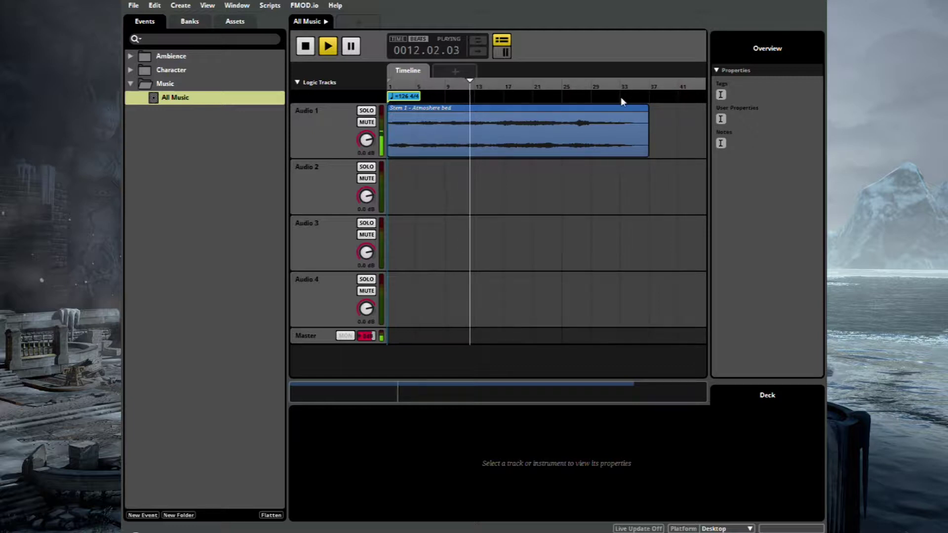
key("space")
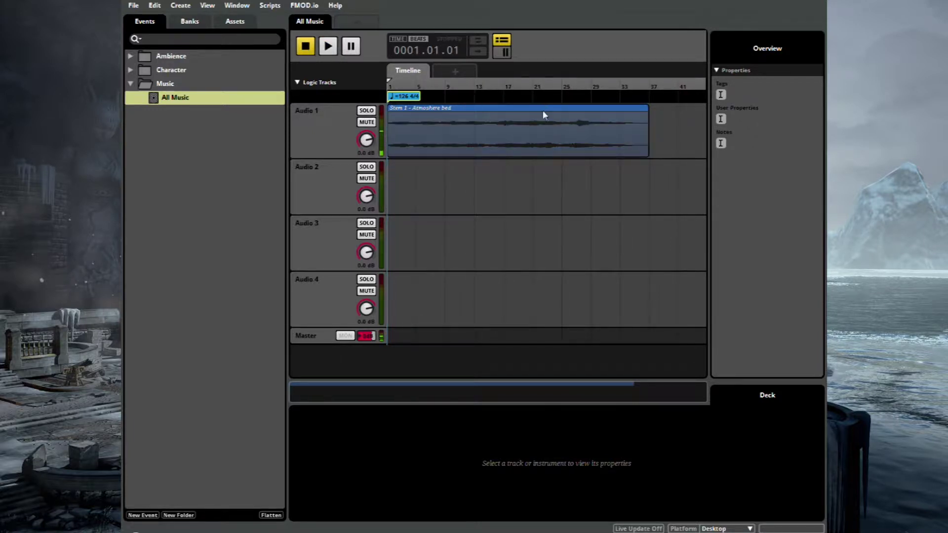
- Add a loop region to the timeline spanning from bar 1 to bar 33
right_click(537, 98)
left_click(576, 129)
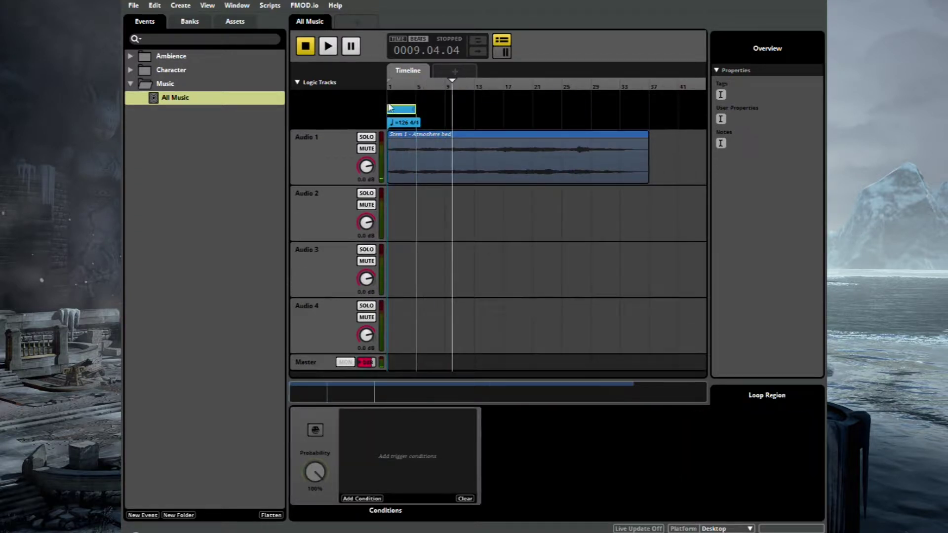
left_click_drag(390, 107, 621, 97)
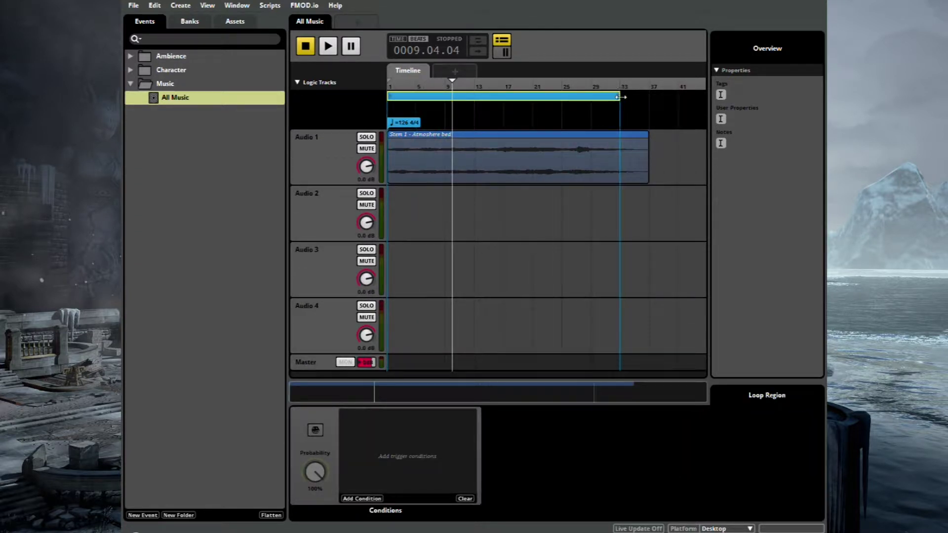
- Play the event from just before the loop region's end to audition the loop point, and stop playback
left_click(612, 85)
key("space")
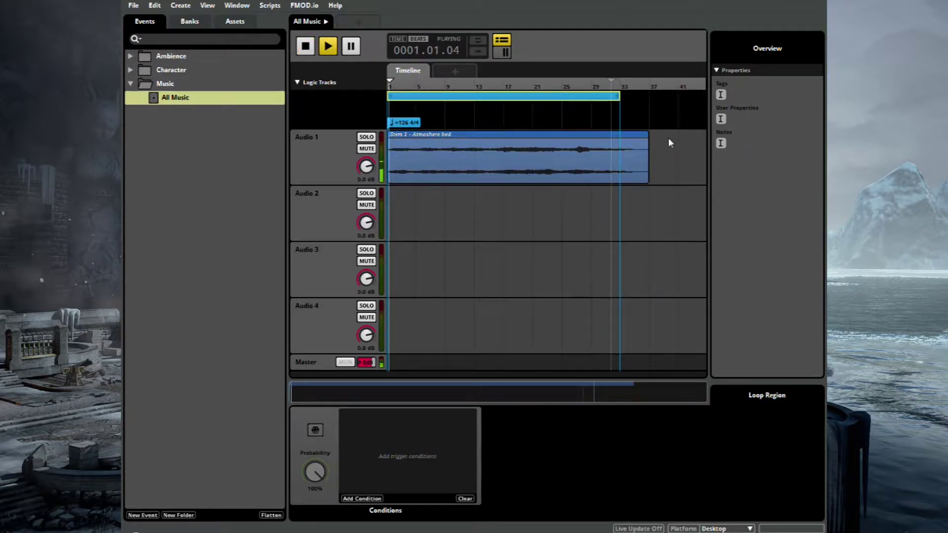
key("space")
- Place a copy of the Stem 1 clip, trimmed to its tail of about four bars, at bar 1 of Audio 2
left_click(432, 161)
key("ctrl+c")
left_click(425, 206)
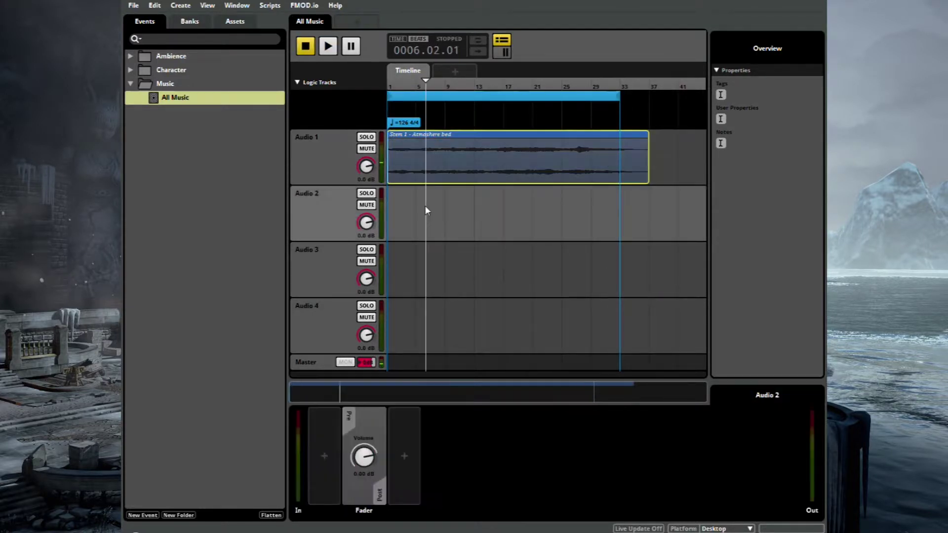
key("ctrl+v")
left_click_drag(518, 218, 383, 215)
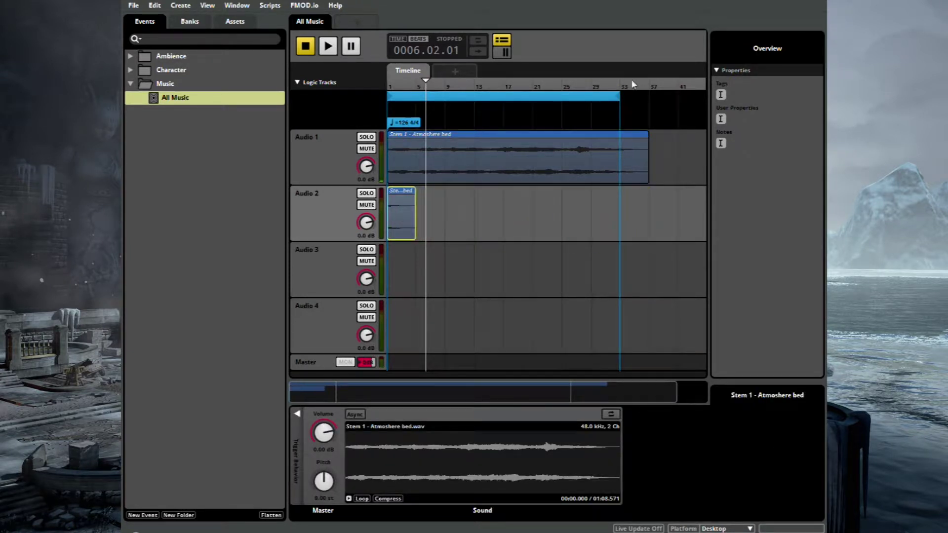
- Play the event from about bar 30 through the loop point to audition the overlapping tail, and stop playback
left_click(593, 85)
left_click(602, 87)
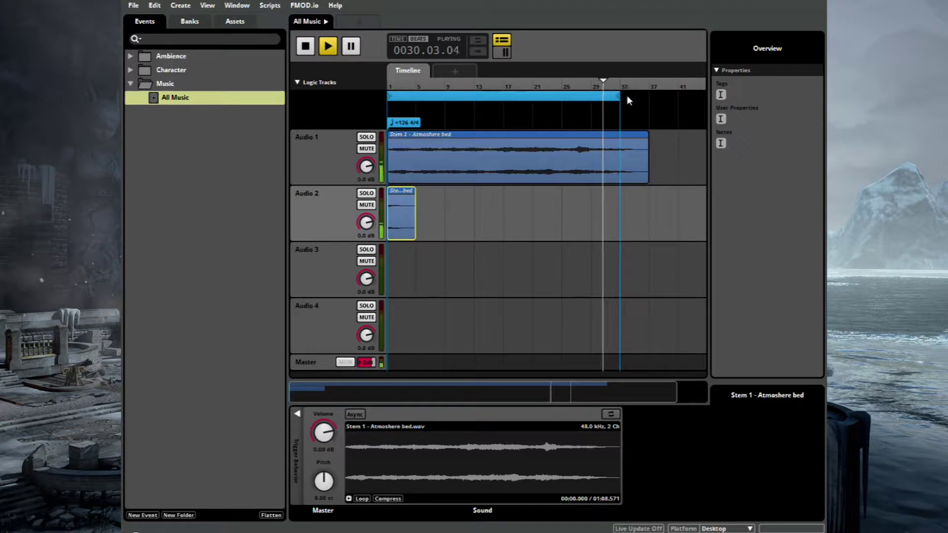
key("space")
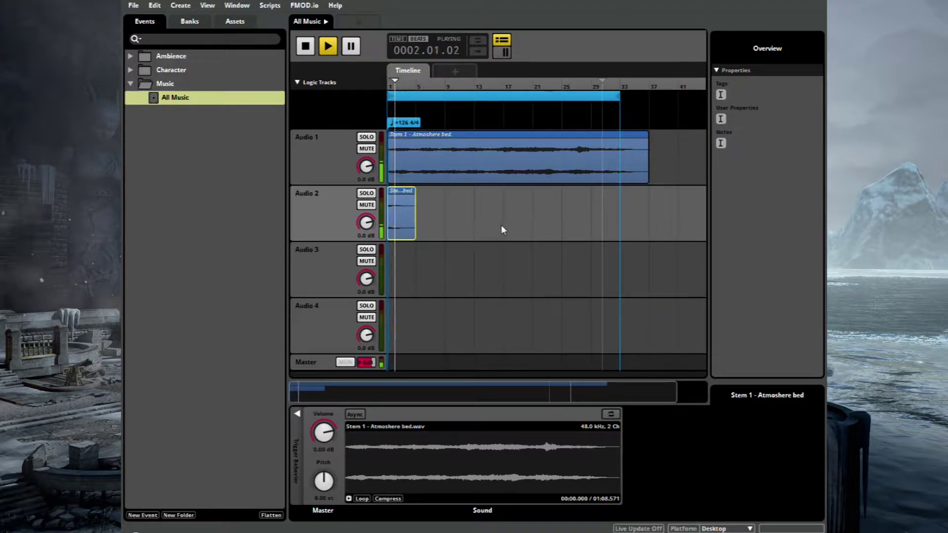
left_click(487, 223)
key("space")
- Delete the Stem 1 tail copy from Audio 2
left_click(402, 218)
key("Delete")
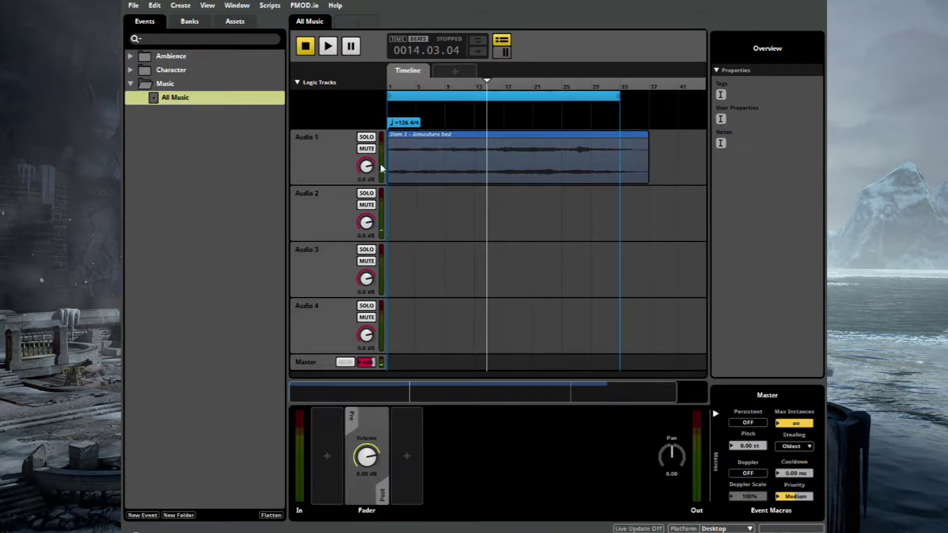
left_click(608, 155)
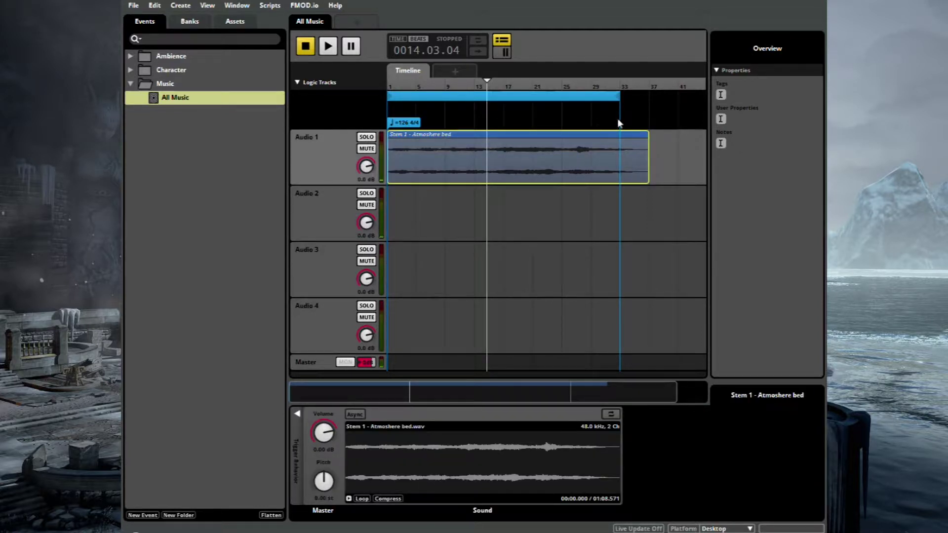
- Add a destination marker named Low Action and position it at bar 1
right_click(446, 111)
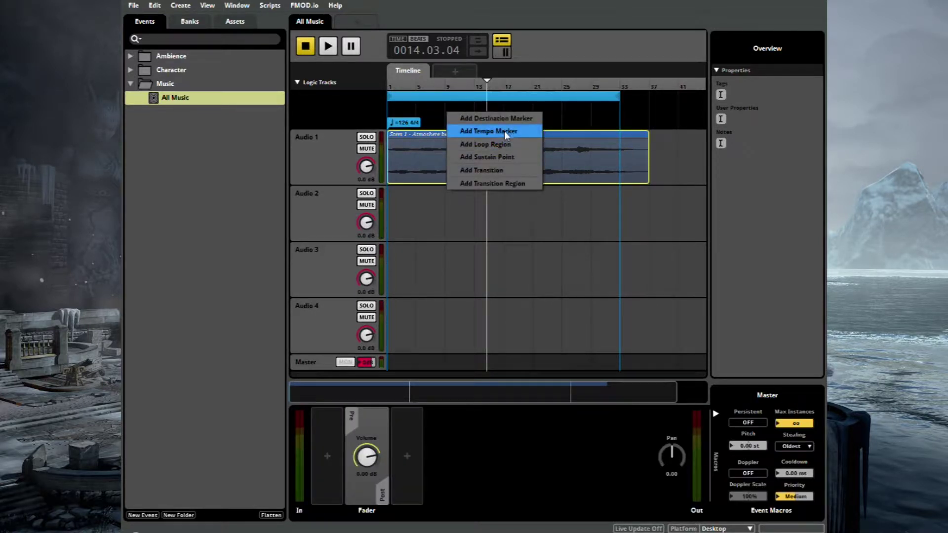
left_click(504, 119)
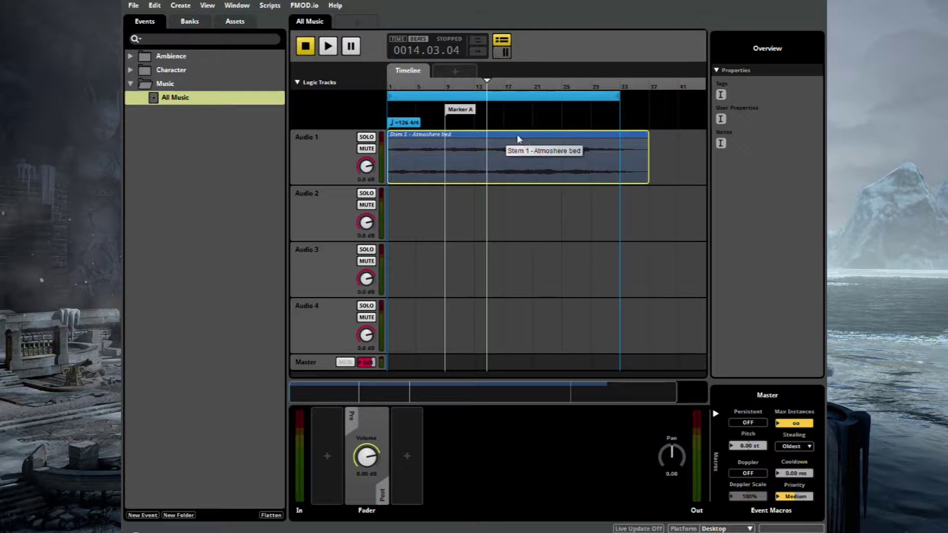
double_click(460, 109)
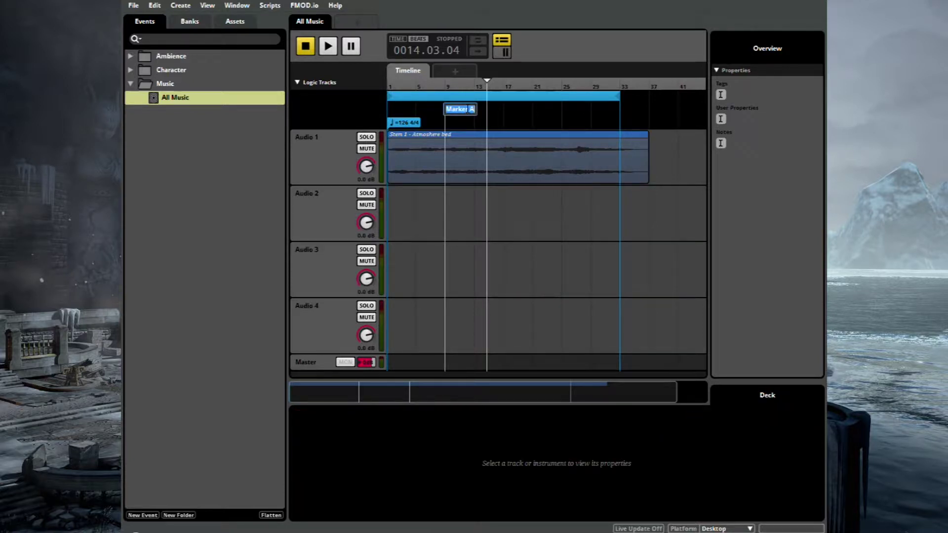
type("Lo")
left_click(470, 117)
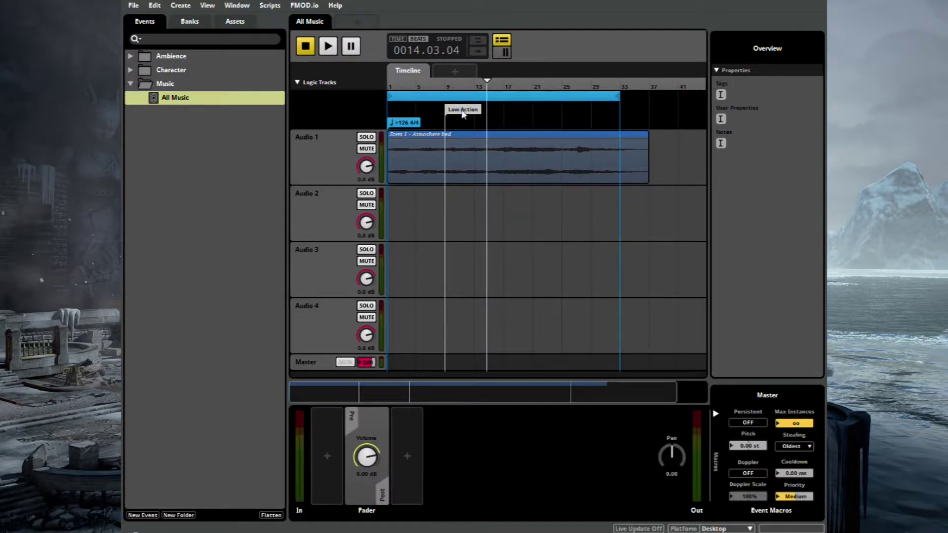
left_click_drag(463, 111, 373, 107)
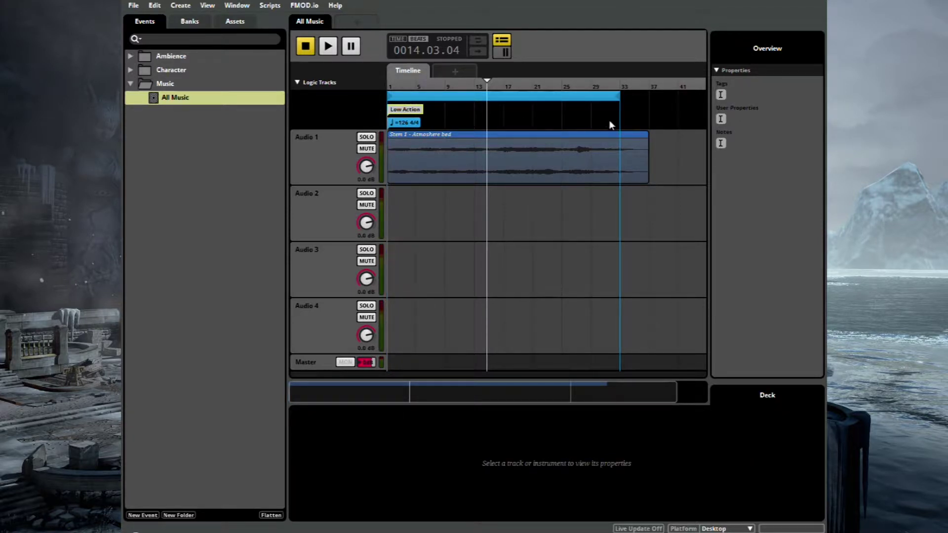
- Replace the loop region with a transition to Low Action at bar 33
left_click(608, 97)
key("Delete")
right_click(610, 105)
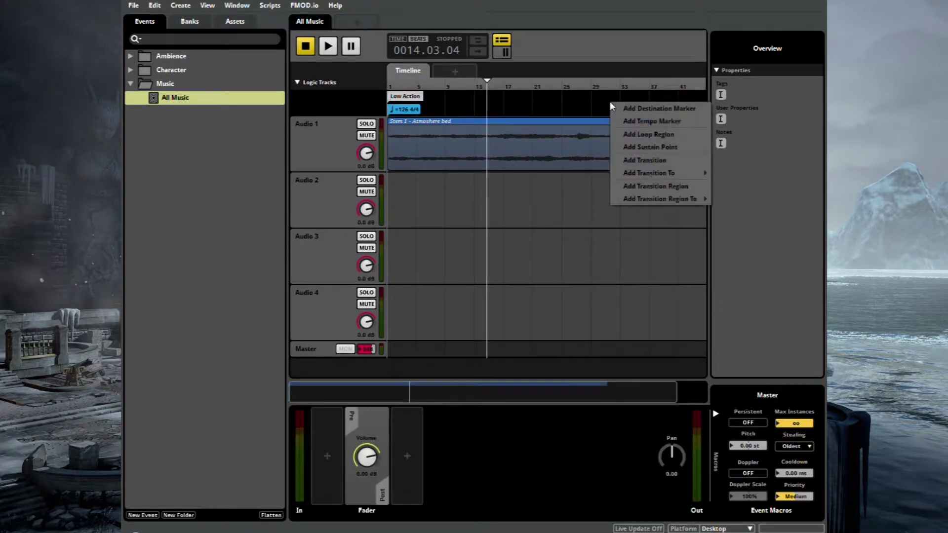
mouse_move(677, 172)
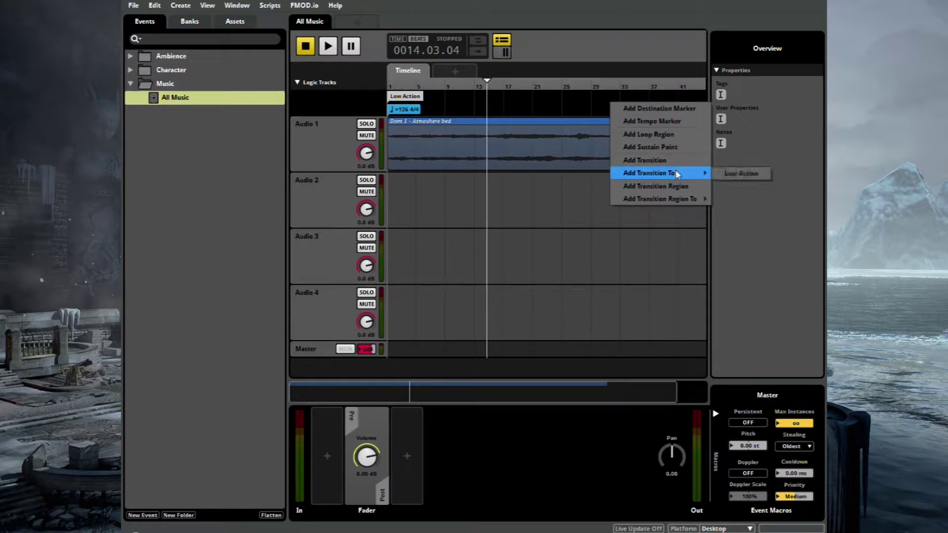
left_click(735, 176)
left_click_drag(596, 97, 604, 99)
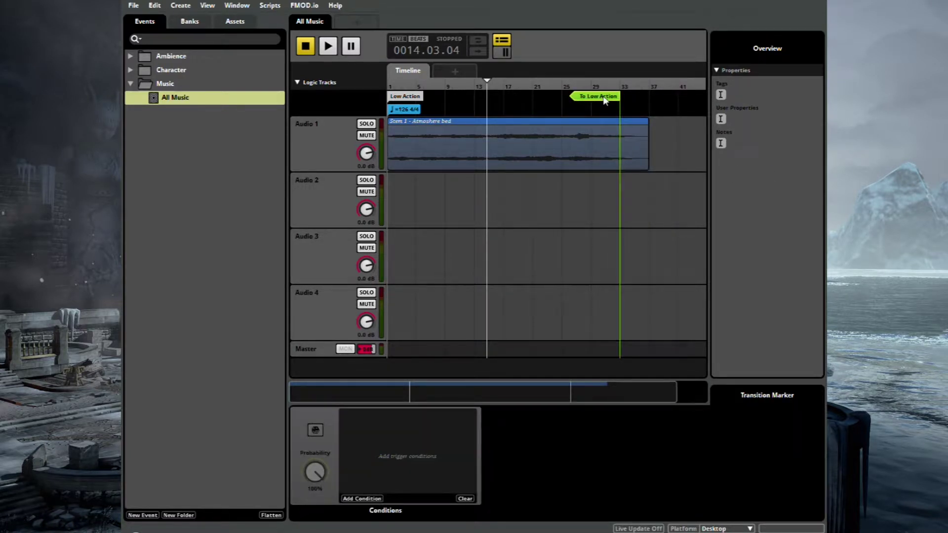
- Play the event from about bar 31 to audition the transition back to Low Action, and stop playback
left_click(611, 88)
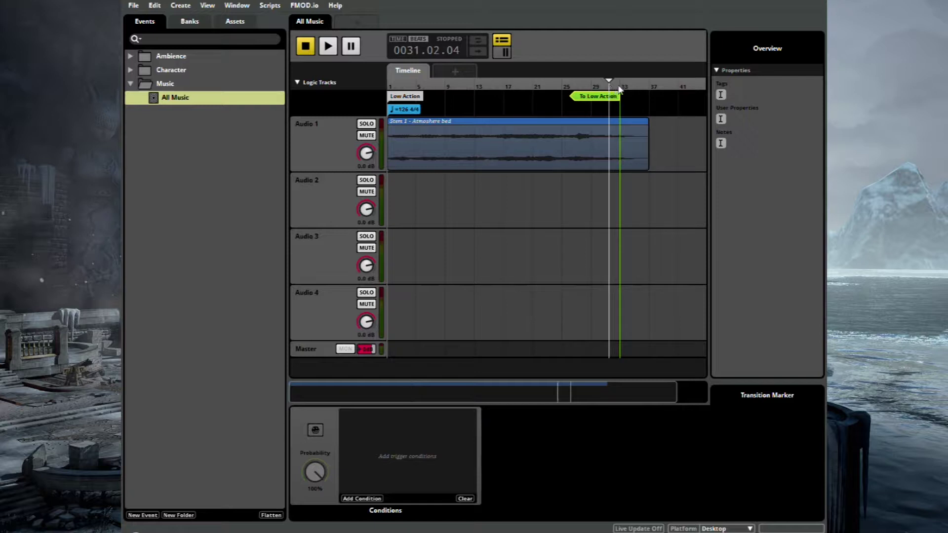
key("space")
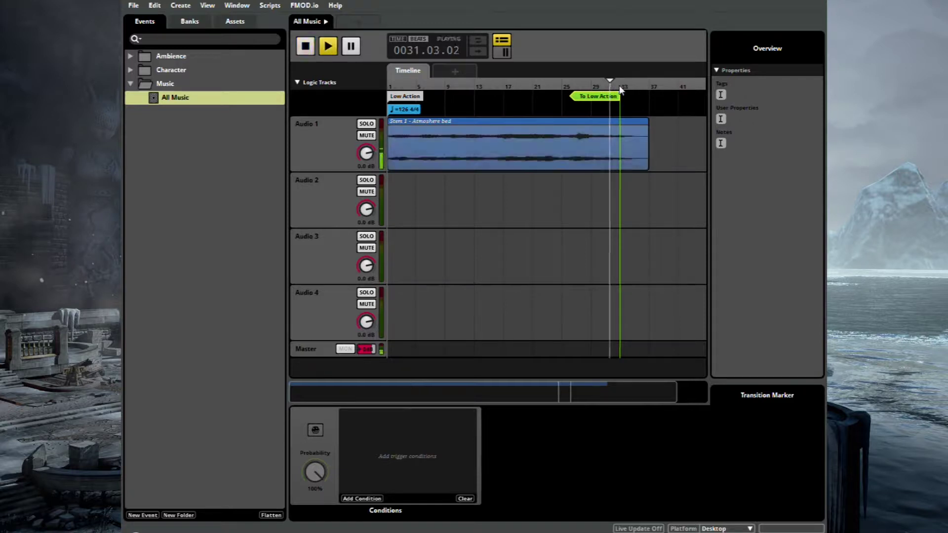
left_click(631, 119)
key("space")
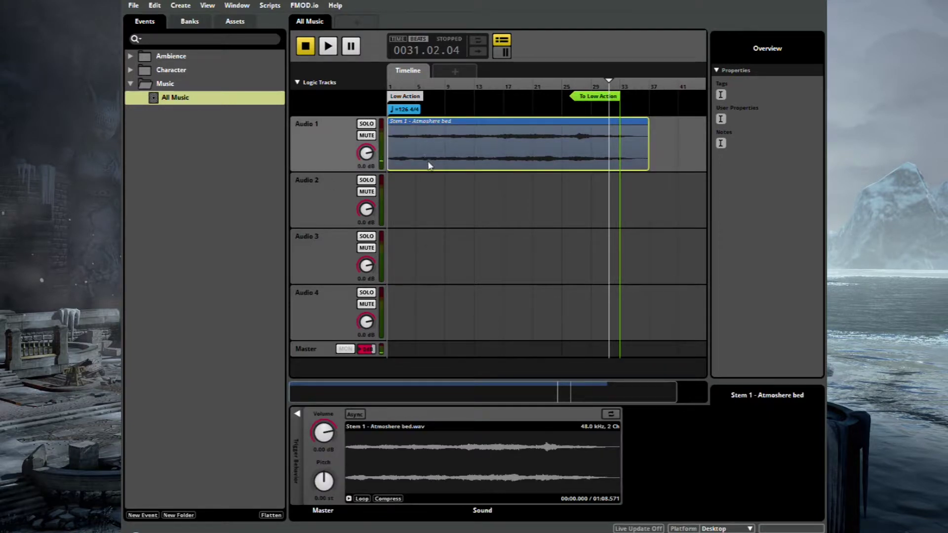
- Place a copy of the Stem 1 tail on Audio 2 at bar 33 and trim the Audio 1 clip to end there
mouse_move(429, 165)
left_mouse_down()
mouse_move(460, 197)
mouse_move(407, 200)
mouse_move(621, 210)
left_mouse_up()
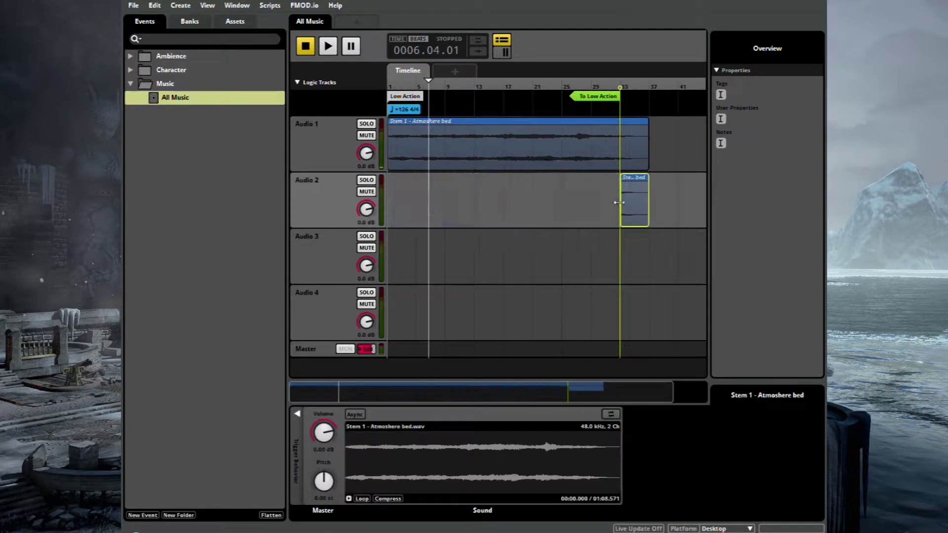
left_click(642, 141)
left_click_drag(646, 146, 619, 146)
- Open the transition timeline of the To Low Action marker and shorten it to about four bars
left_click(600, 98)
double_click(600, 98)
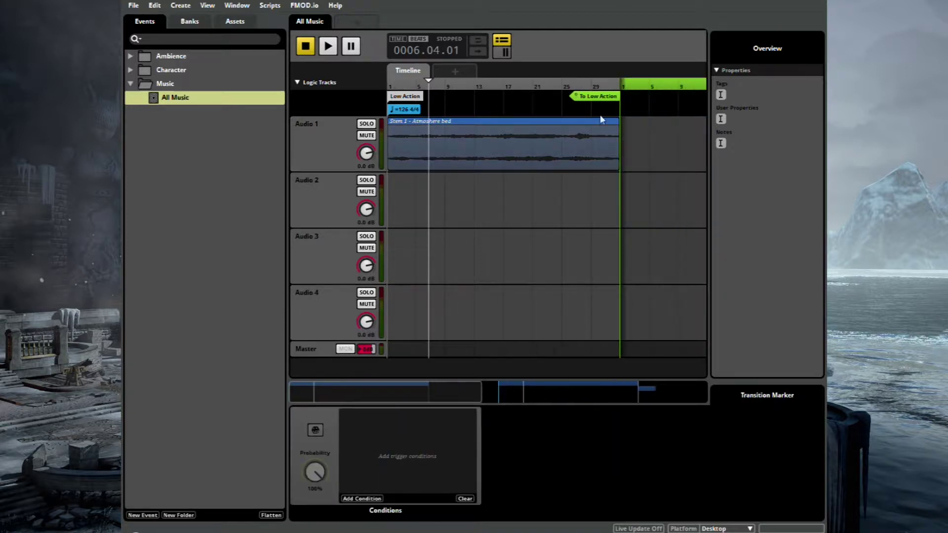
left_click_drag(458, 387, 532, 386)
left_click_drag(596, 82, 510, 86)
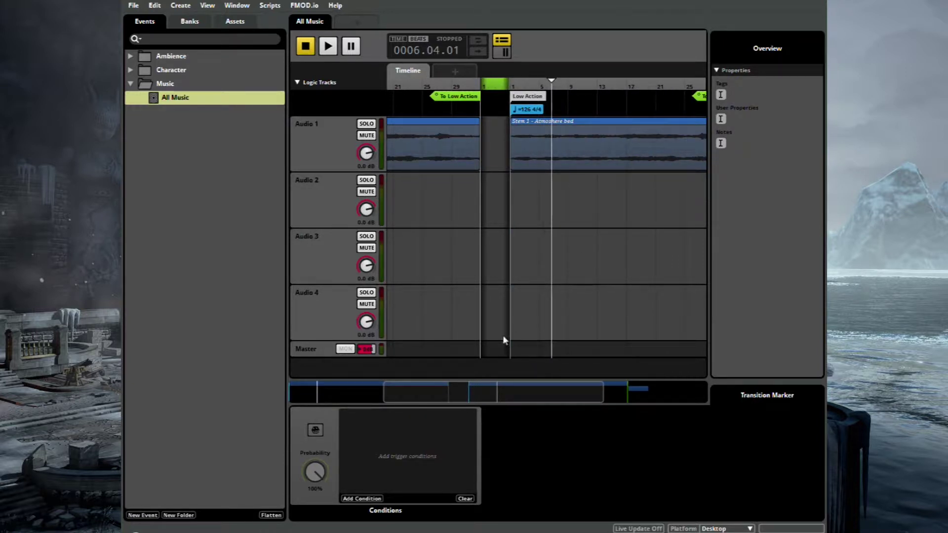
- Copy the Stem 1 tail clip into the transition timeline on Audio 2 and delete the original after bar 33
left_click_drag(518, 392, 561, 393)
left_click(689, 213)
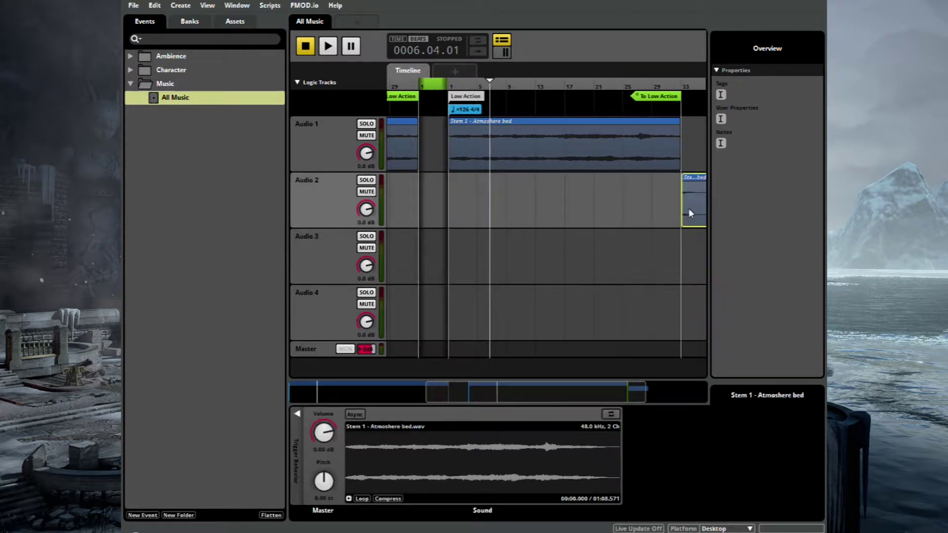
left_click(432, 194)
key("ctrl+v")
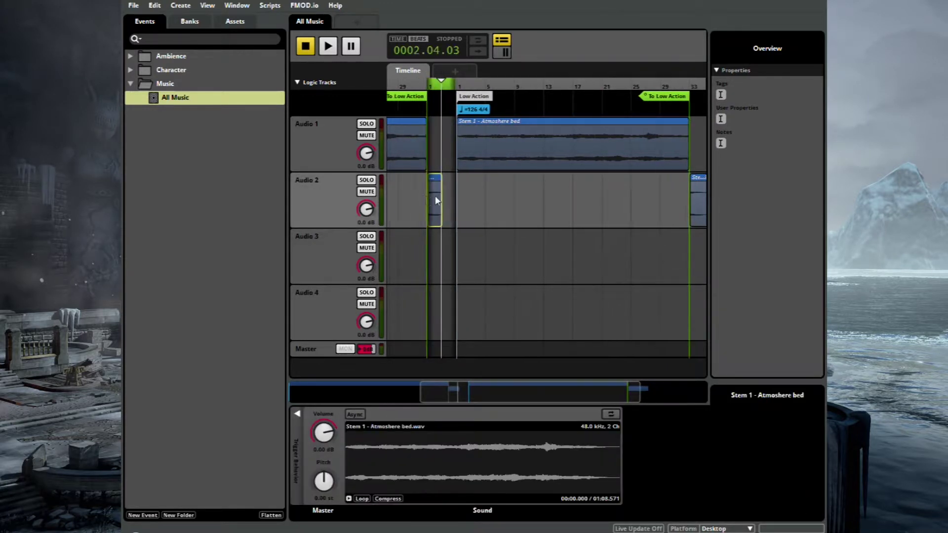
left_click(696, 197)
key("Delete")
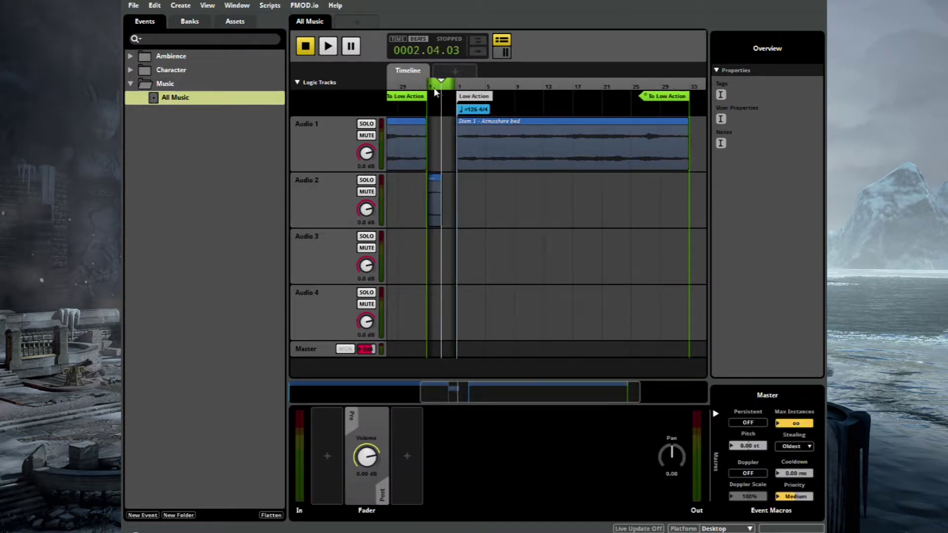
- Shorten the transition timeline to the tail clip's end, about two bars, and extend the destination's Audio 1 clip back across it
scroll(433, 88, "up", 5)
scroll(477, 148, "down", 3)
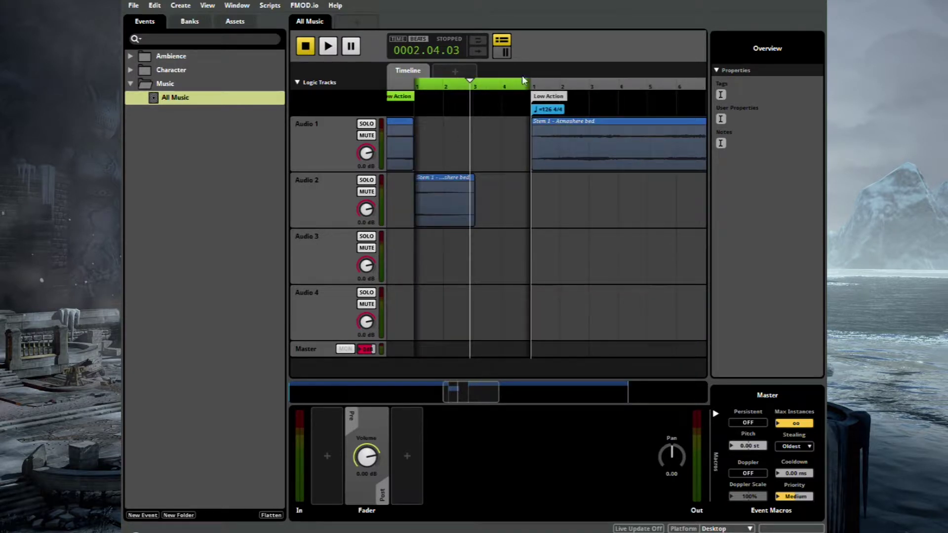
left_click_drag(529, 87, 470, 93)
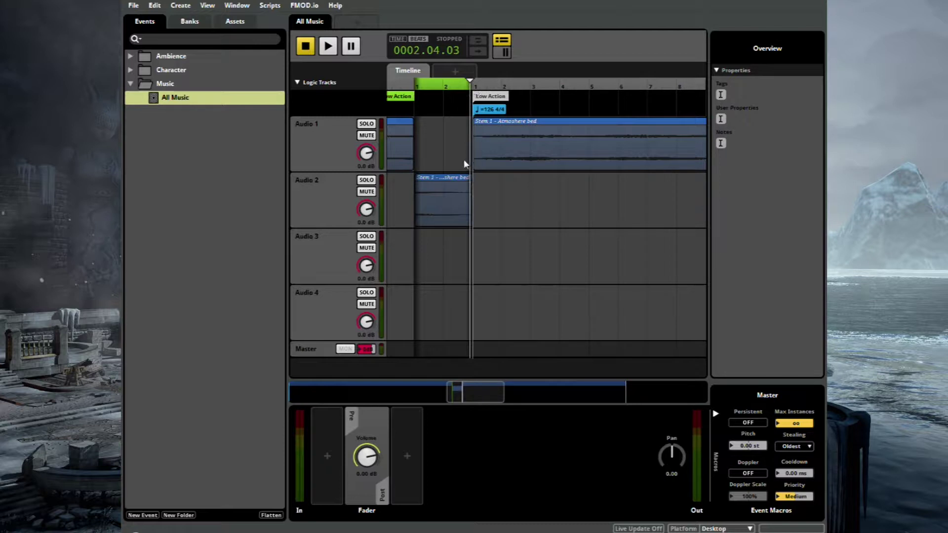
left_click_drag(468, 144, 414, 150)
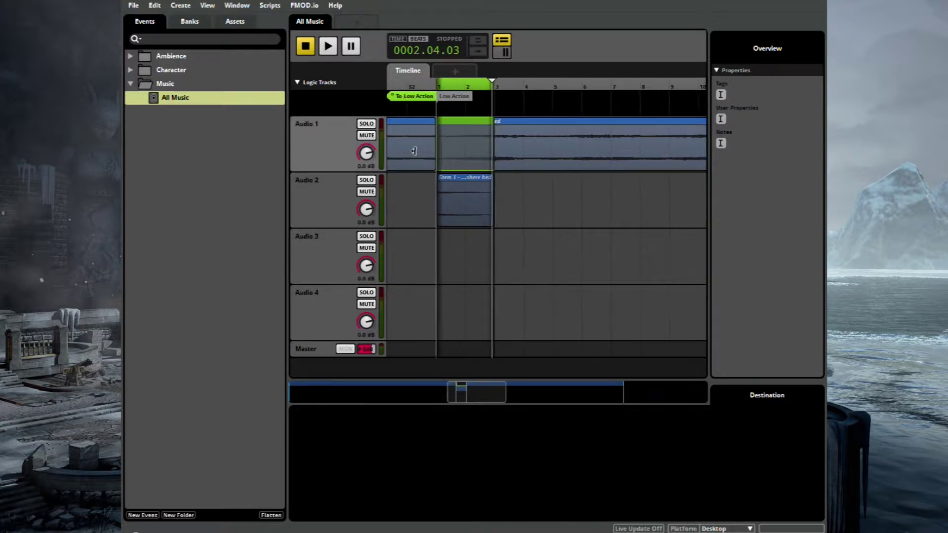
- Move the Stem 1 tail clip inside the transition timeline from Audio 2 up to Audio 1
left_click(446, 94)
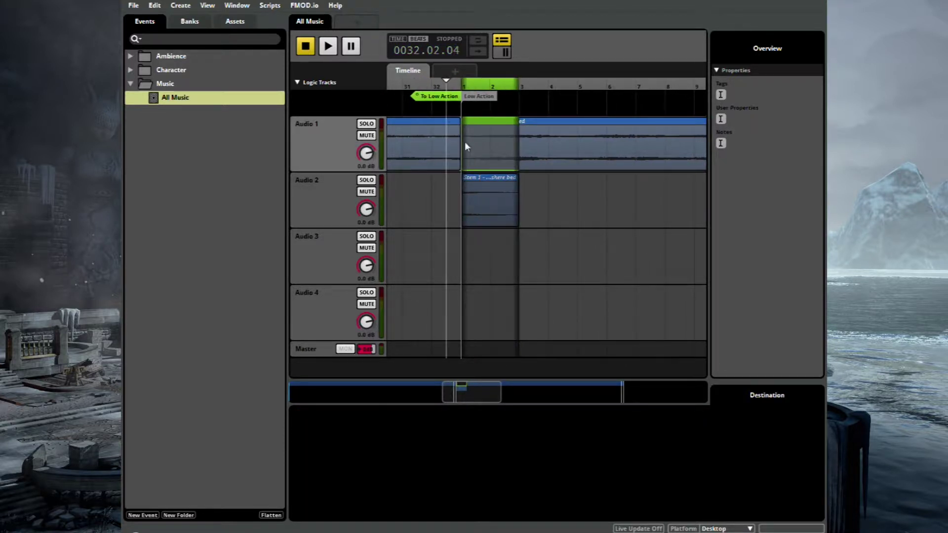
left_click(492, 209)
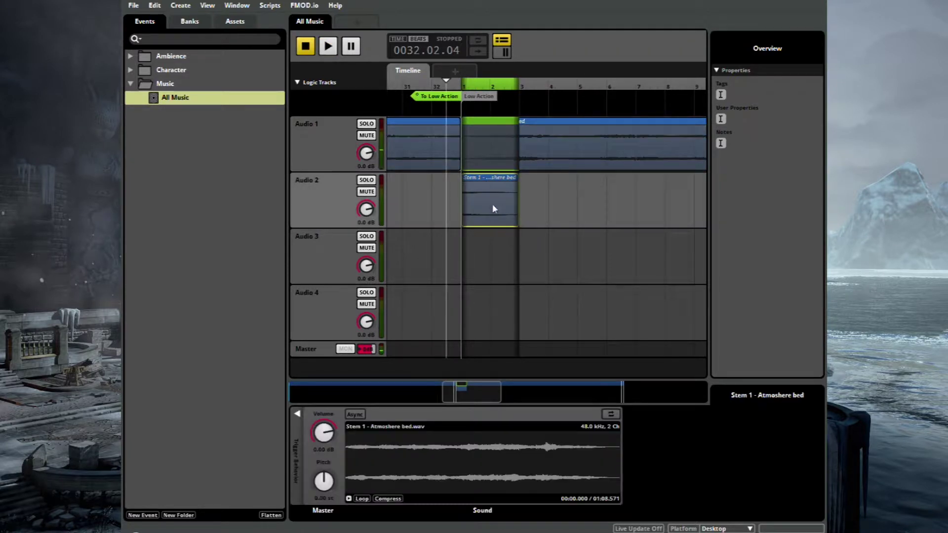
left_click_drag(488, 172, 488, 167)
- Audition the transition into Low Action, close the transition timeline, replay from about bar 31, and stop playback
key("space")
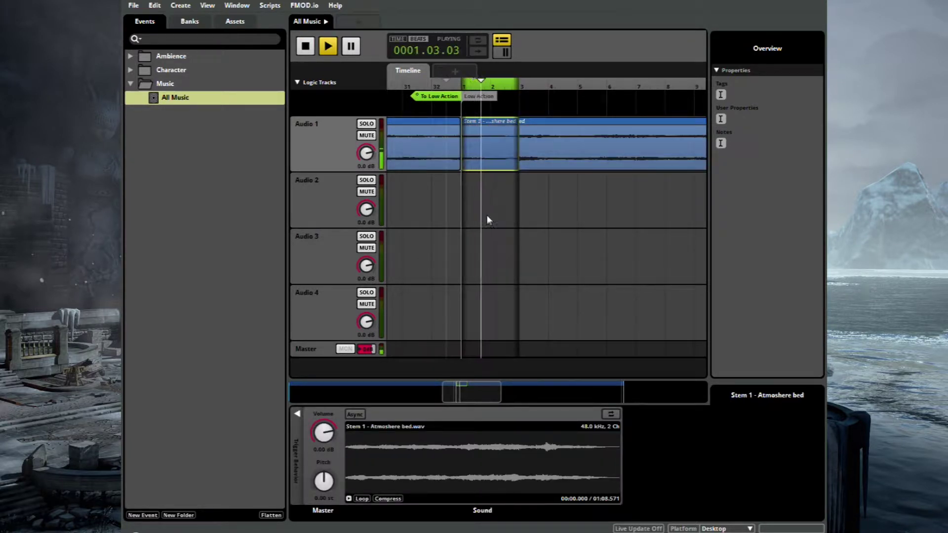
scroll(481, 222, "down", 5)
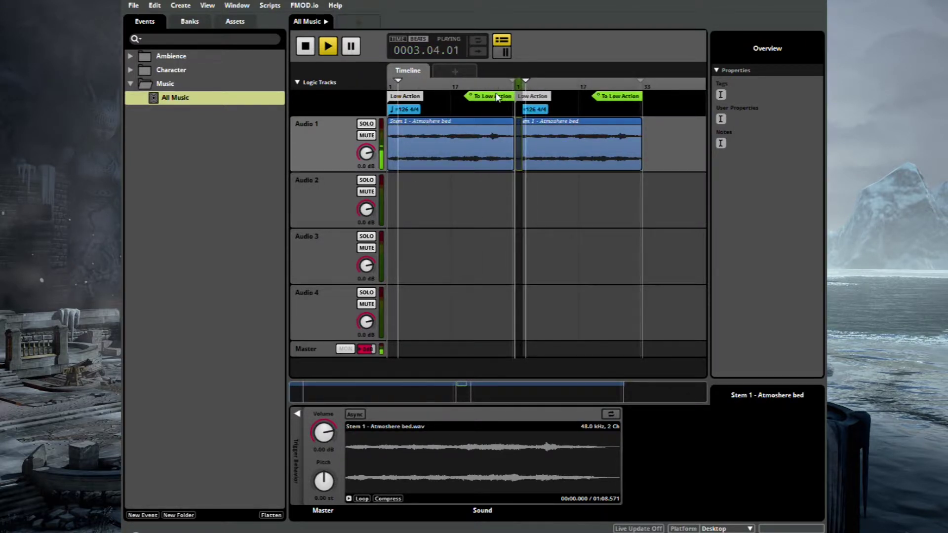
scroll(495, 93, "up", 3)
left_click(592, 82)
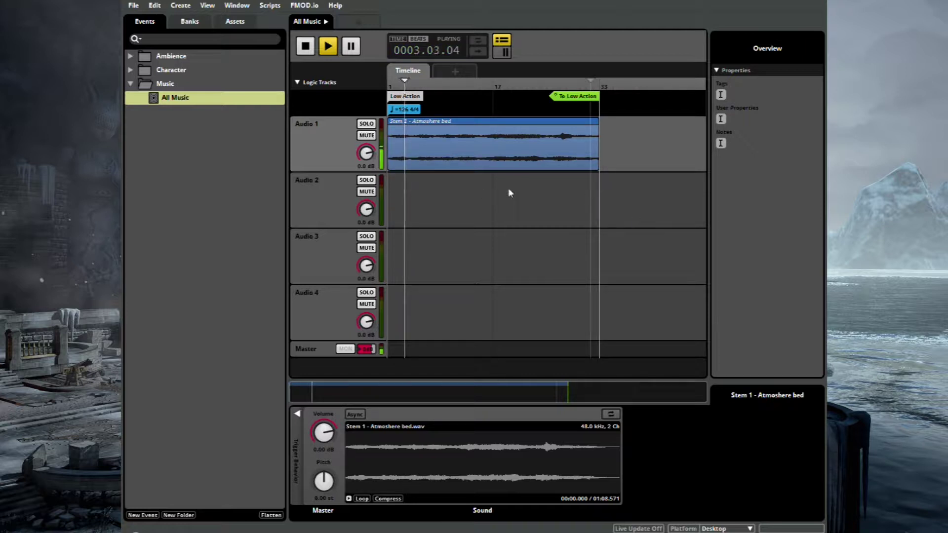
key("space")
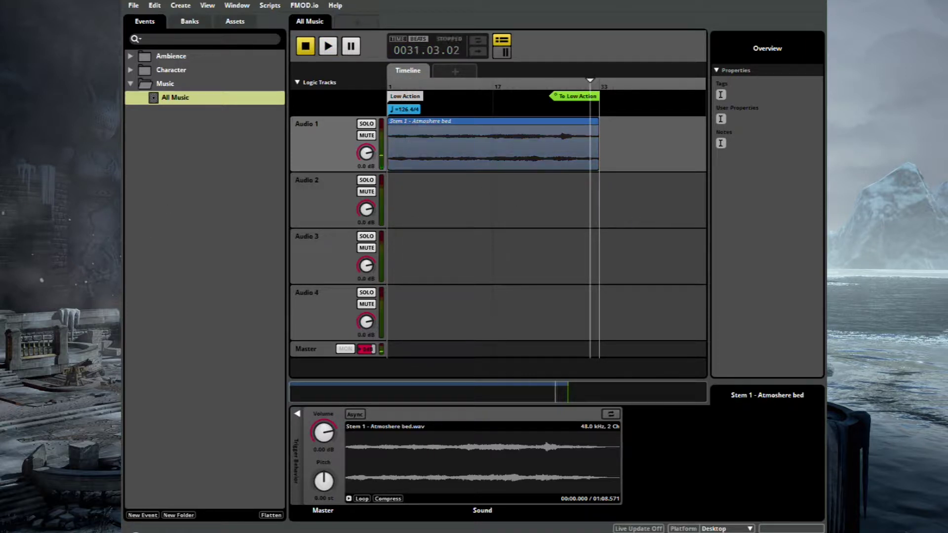
- Place Stem 2 - Atmosphere Alt at bar 1 of Audio 2 and a copy of it at bar 17
left_click_drag(202, 235, 510, 178)
key("ctrl+c")
left_click(551, 199)
key("ctrl+v")
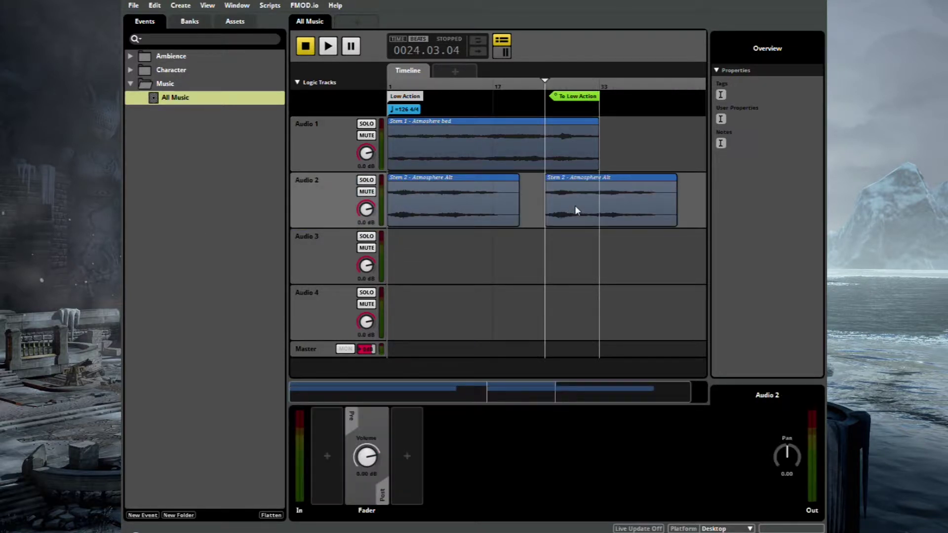
left_click_drag(570, 209, 492, 206)
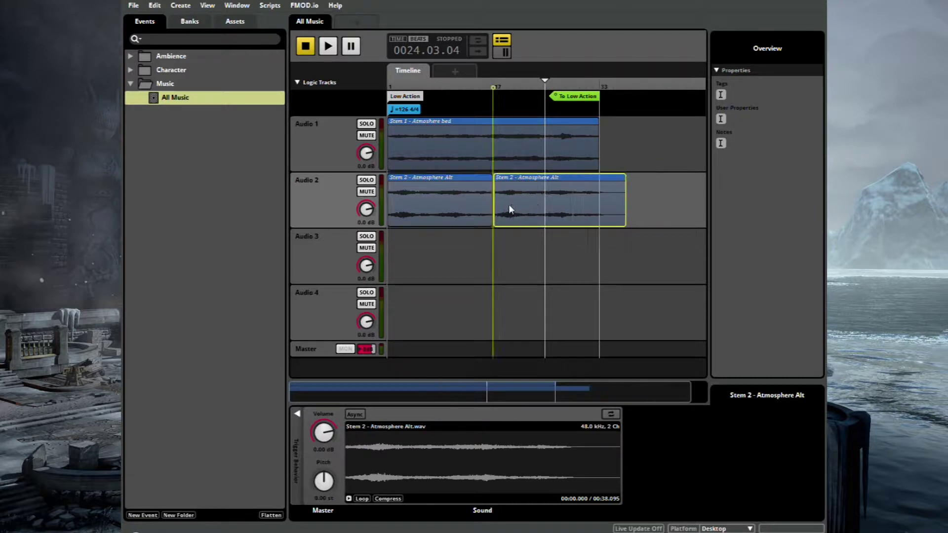
- Crossfade the two overlapping Stem 2 clips on Audio 2 over about four bars from bar 17
left_click(495, 205)
left_click_drag(510, 205, 518, 204)
left_click(650, 195)
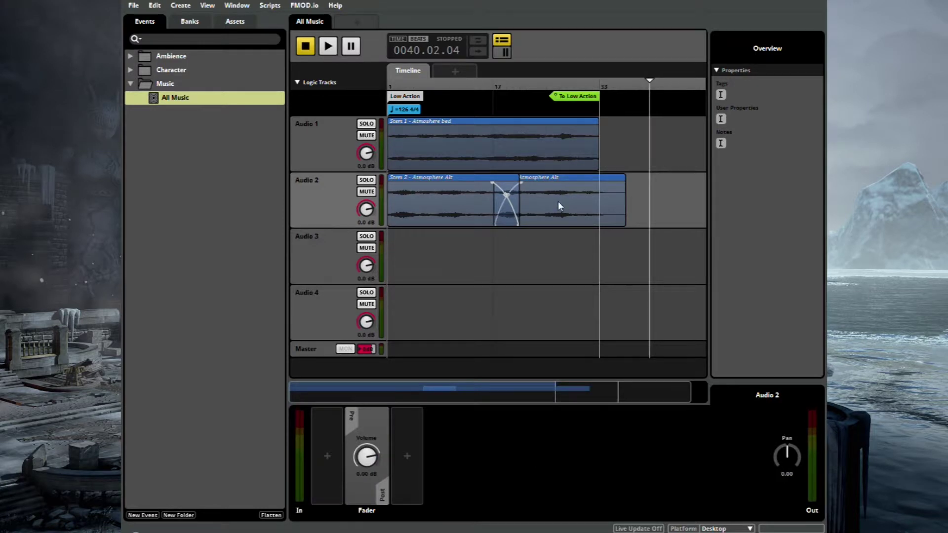
- Copy the second Stem 2 clip from Audio 2 to Audio 3, starting at bar 17
left_click(558, 207)
key("ctrl+c")
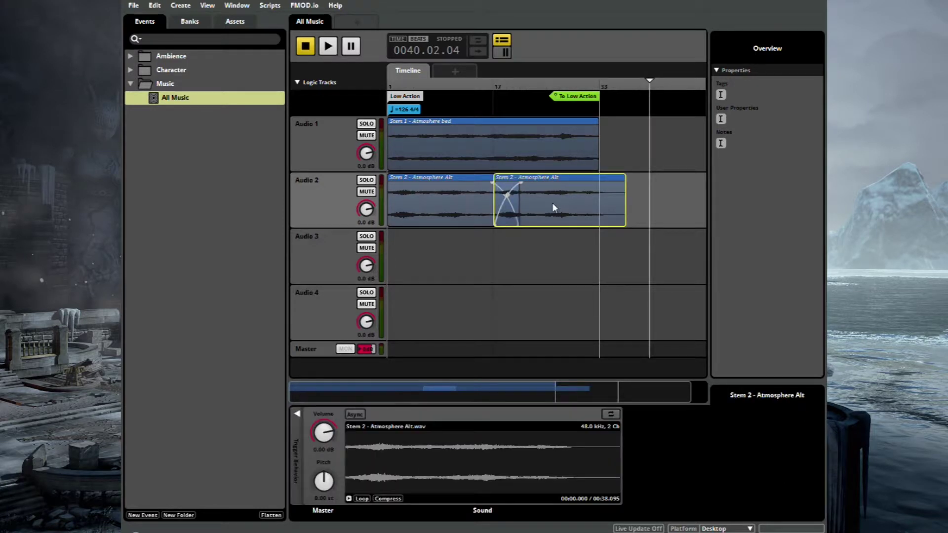
left_click(526, 256)
key("ctrl+v")
left_click_drag(555, 262, 523, 258)
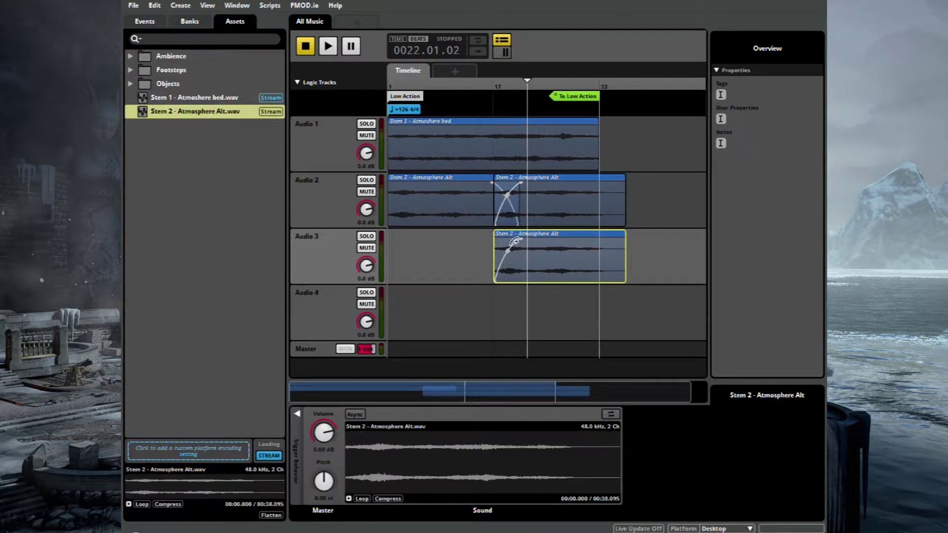
- Trim the Audio 3 Stem 2 clip to its tail from bar 33 and move that tail to the start of Audio 2's transition timeline
left_click_drag(494, 257, 610, 259)
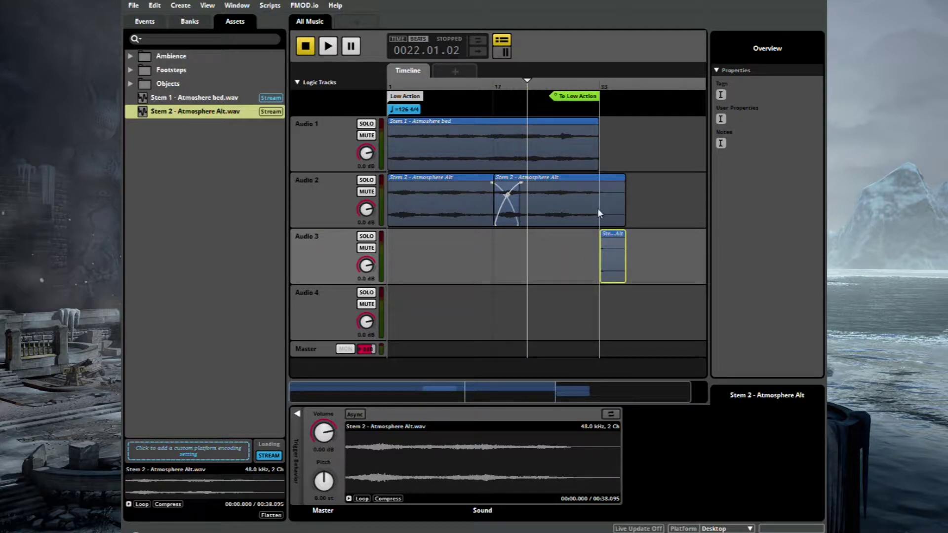
left_click(573, 105)
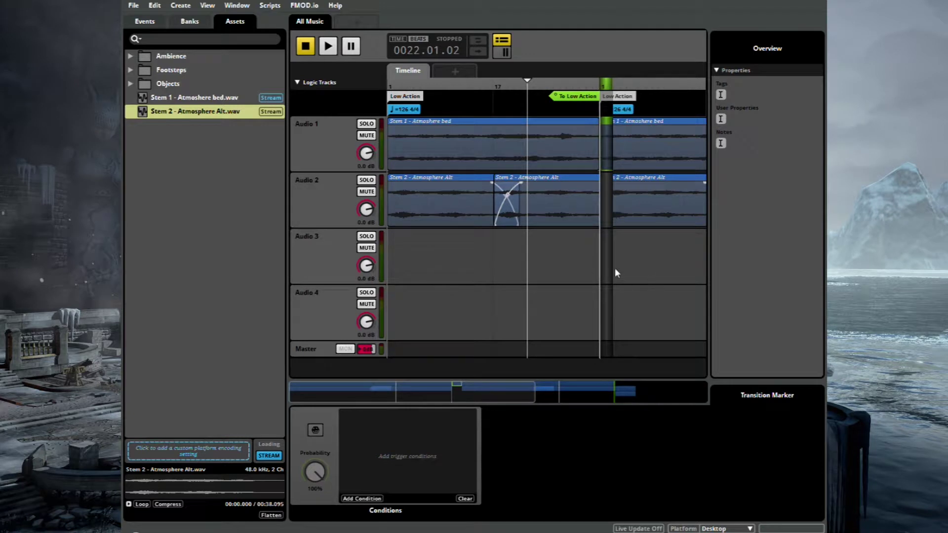
scroll(600, 273, "up", 5)
left_click(621, 270)
key("ctrl+v")
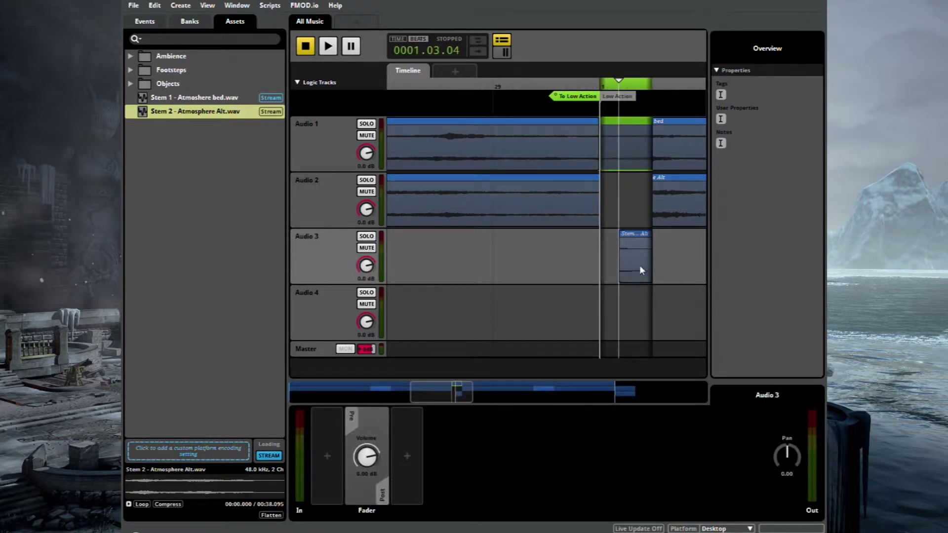
left_click_drag(639, 265, 615, 265)
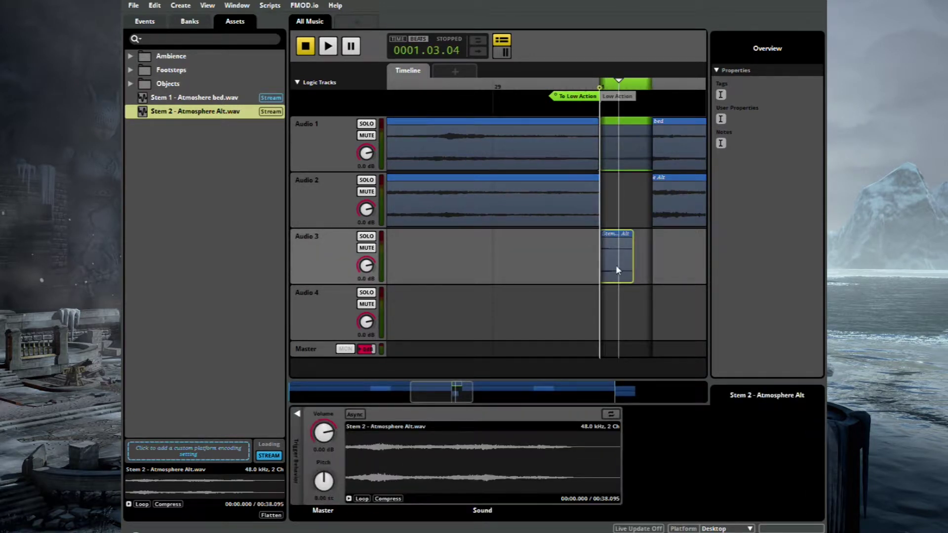
left_click(649, 205)
left_click_drag(618, 264, 611, 212)
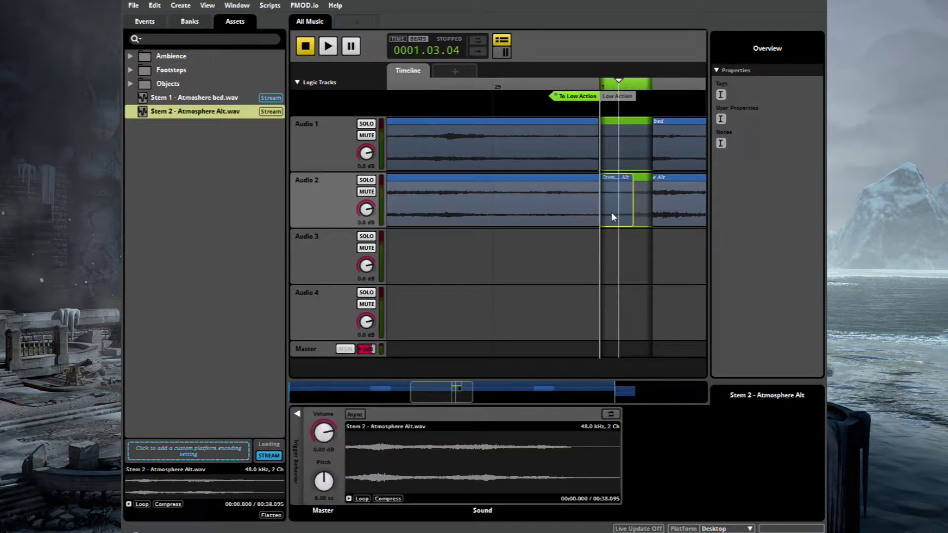
- Close the transition timeline and trim the second Stem 2 clip on Audio 2 to end at bar 33
scroll(597, 267, "down", 5)
left_click_drag(625, 246, 651, 264)
key("Delete")
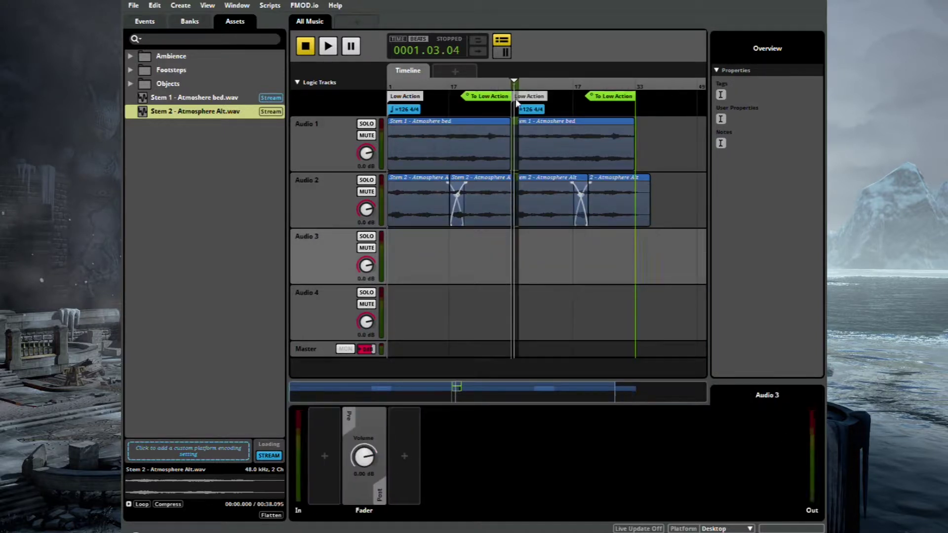
double_click(496, 97)
left_click(584, 91)
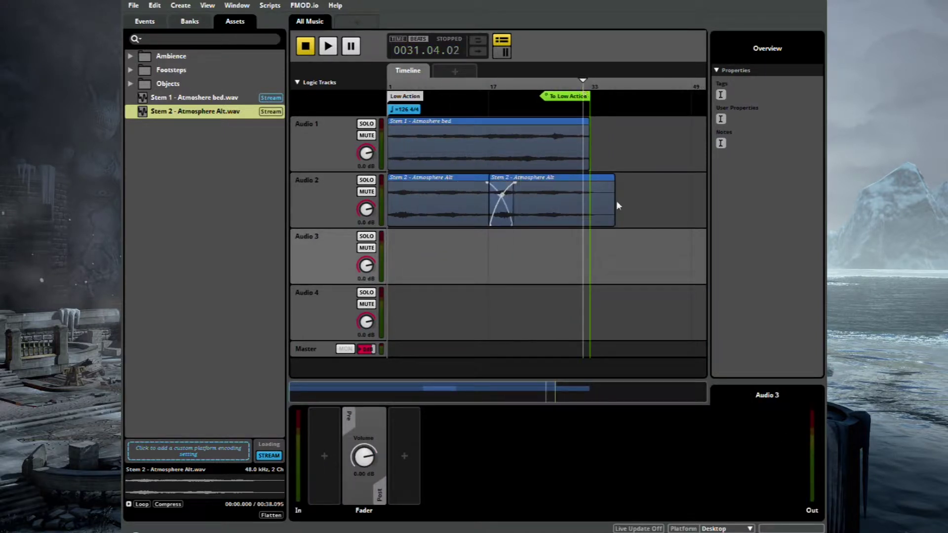
left_click_drag(612, 201, 589, 201)
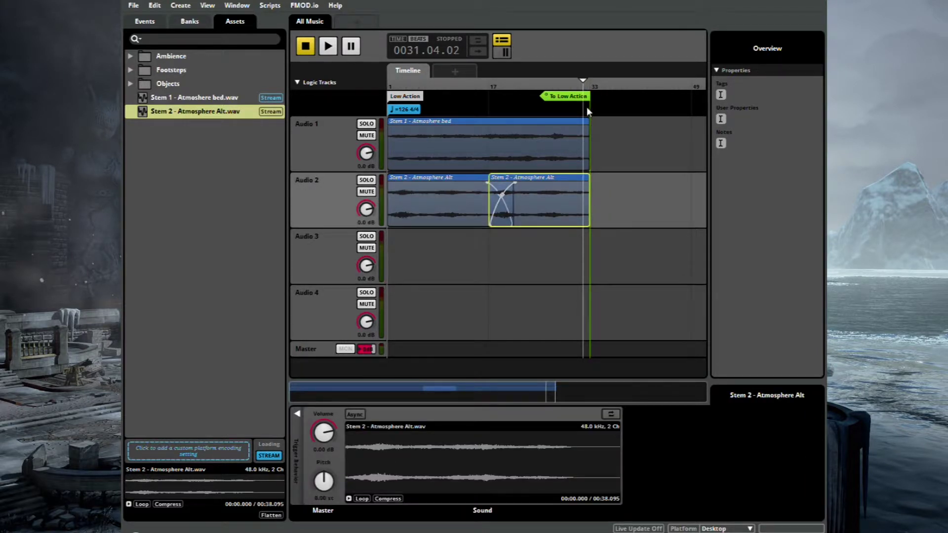
- Reopen the To Low Action transition timeline and extend the Stem 2 tail on Audio 2 across the whole transition region
left_click(587, 98)
scroll(599, 207, "up", 5)
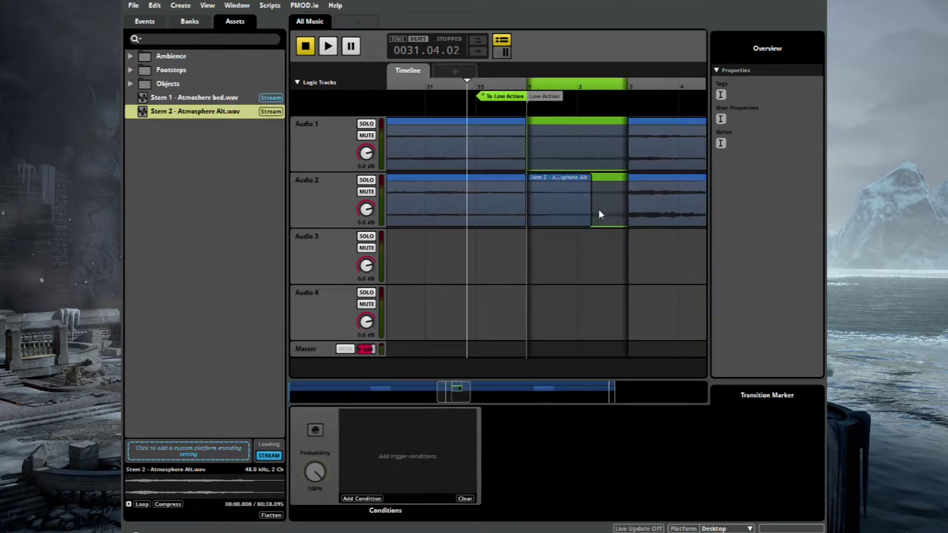
left_click_drag(573, 207, 623, 198)
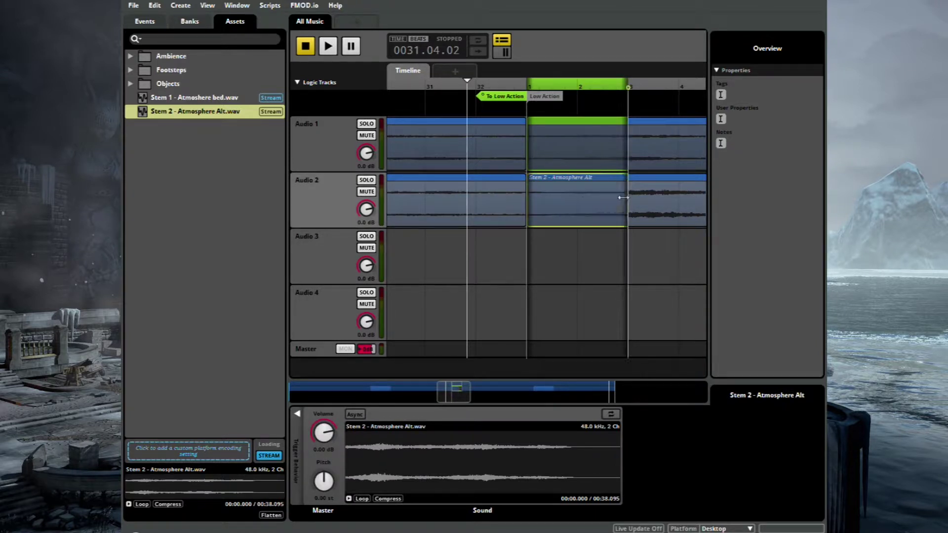
- Audition the loop through the Stem 2 tail into Low Action and close the transition timeline
key("space")
scroll(558, 196, "down", 5)
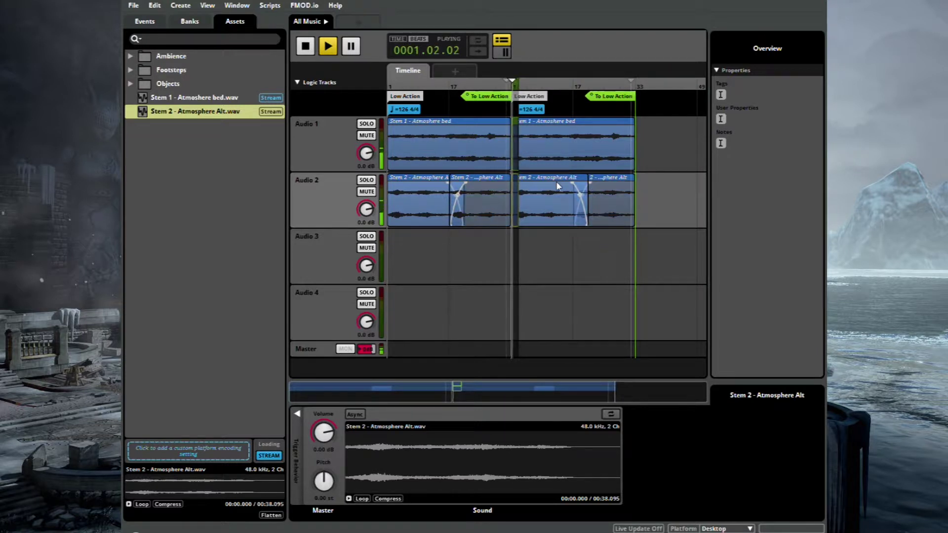
key("space")
key("space")
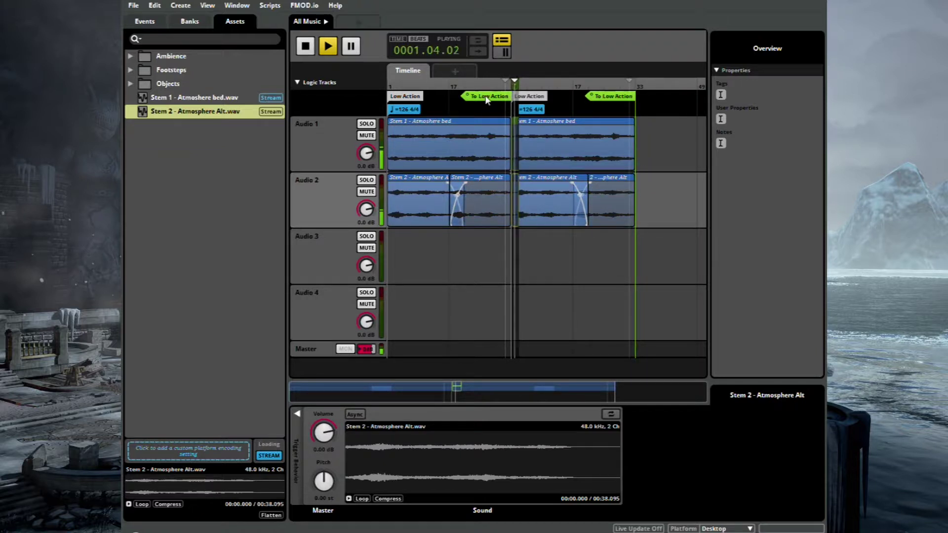
left_click(476, 247)
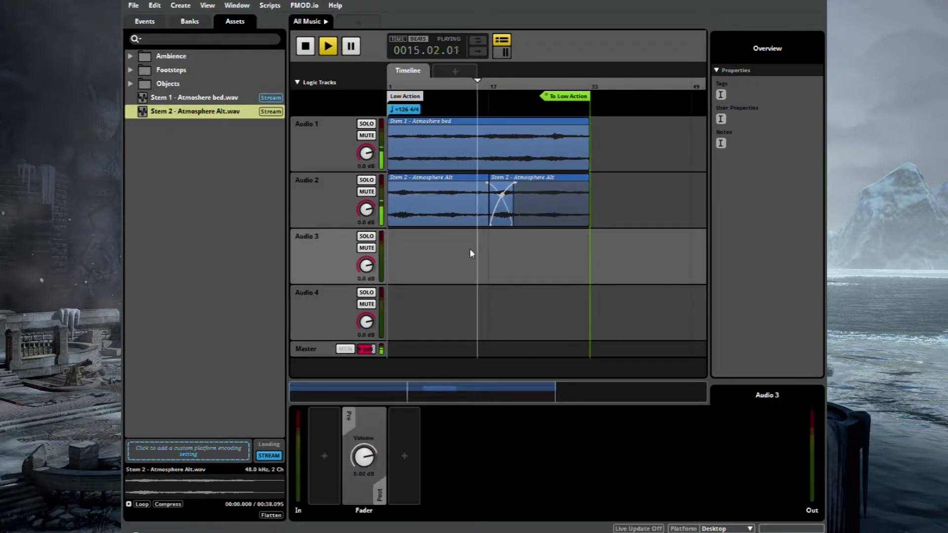
key("space")
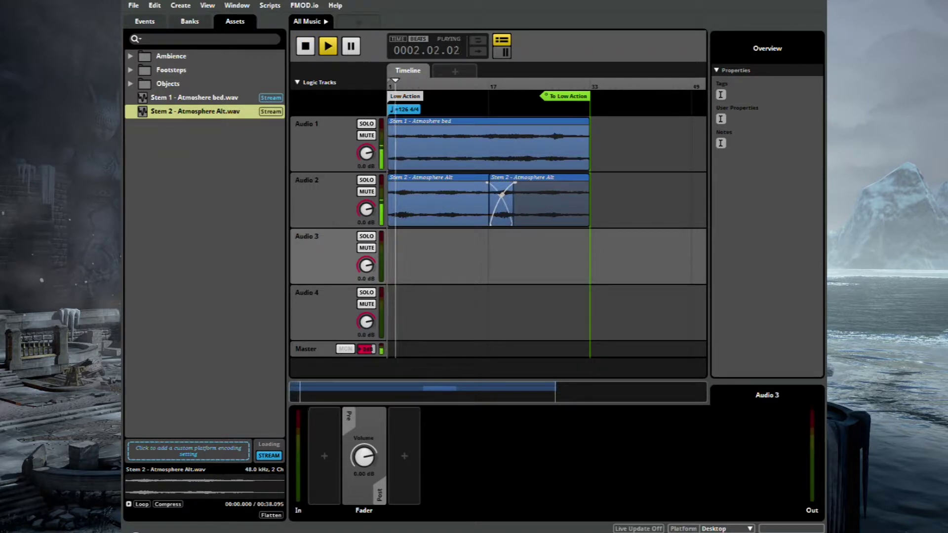
- Place Stem 3 - Tension 1 at bar 1 of Audio 3, trim it to end at bar 17, and add a copy from bar 17
left_click_drag(287, 198, 422, 267)
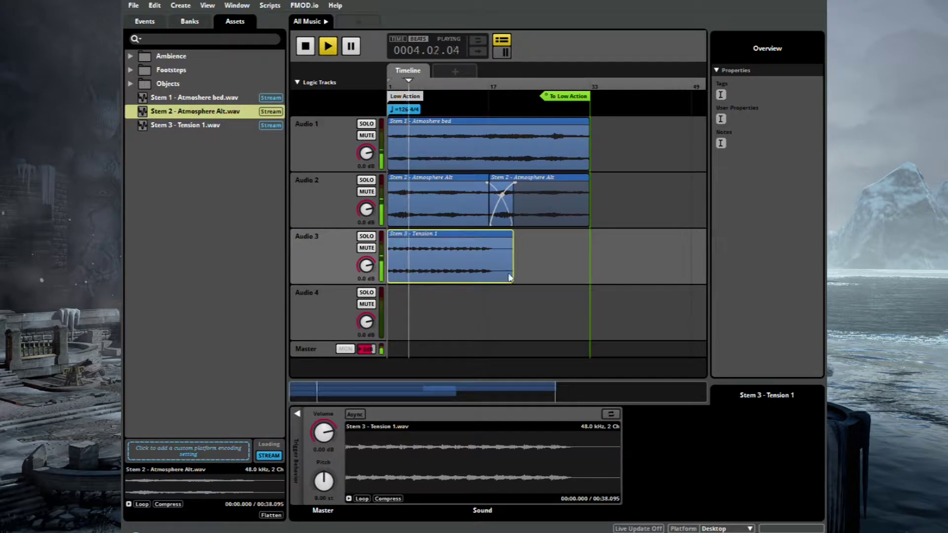
left_click_drag(512, 268, 488, 270)
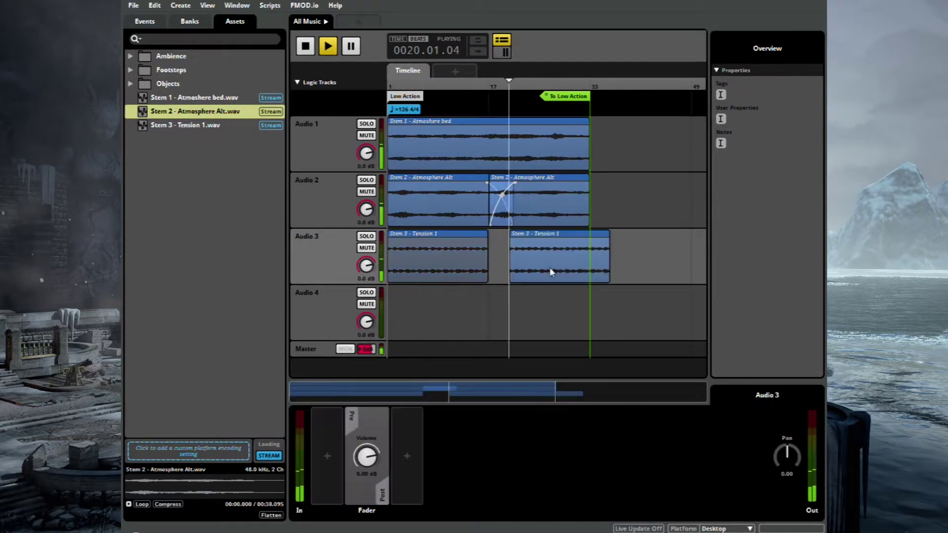
left_click_drag(549, 270, 533, 271)
key("space")
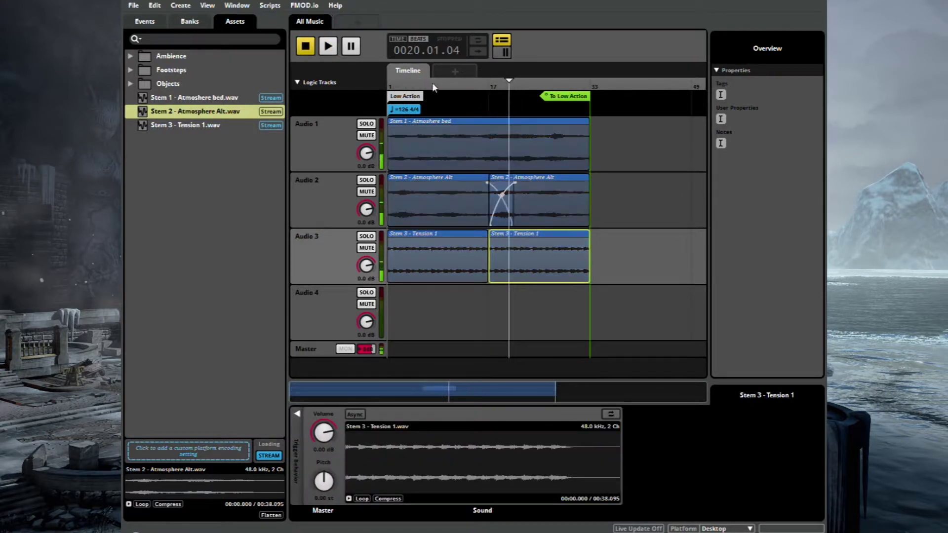
- Set Audio 3's volume to 4 dB during playback and add automation to that volume
key("space")
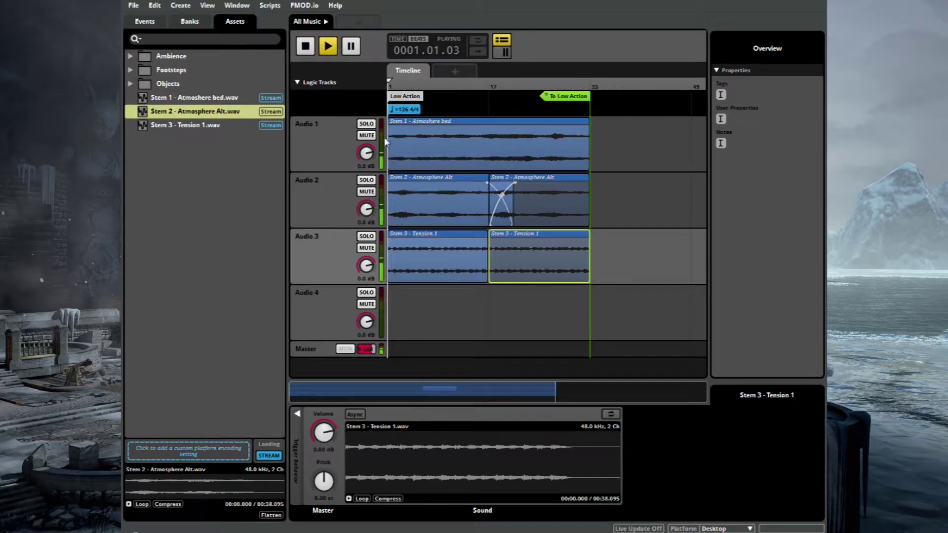
left_click(327, 267)
left_click_drag(366, 269, 366, 247)
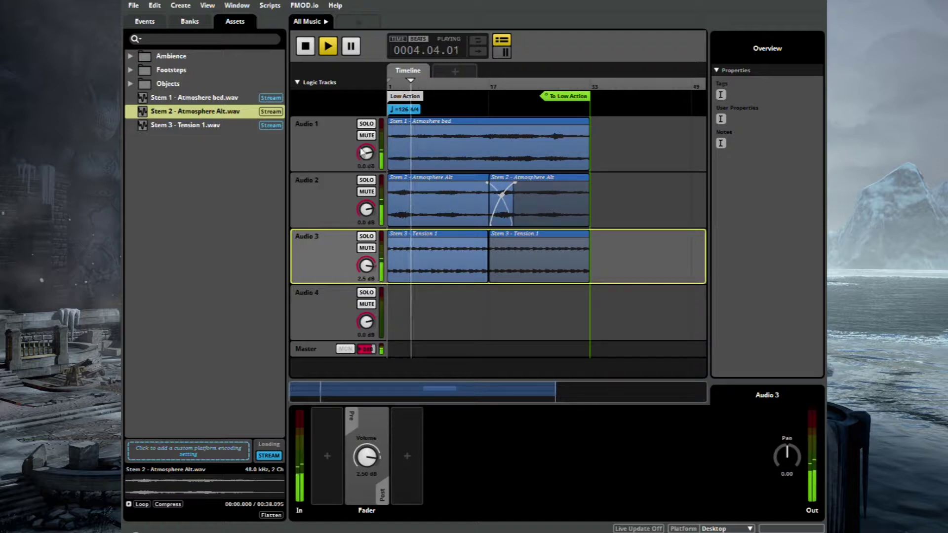
left_click_drag(365, 265, 366, 255)
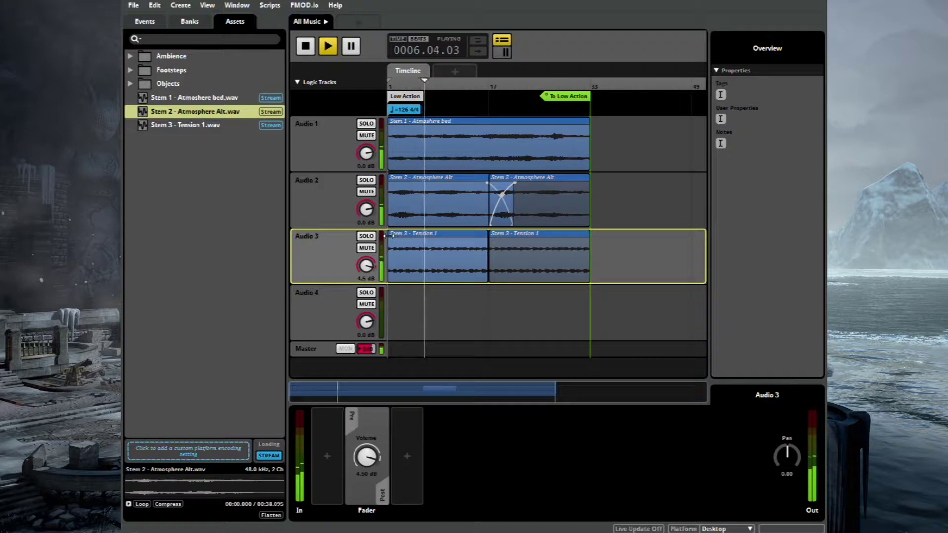
mouse_move(367, 267)
left_mouse_down()
mouse_move(365, 312)
mouse_move(366, 281)
left_mouse_up()
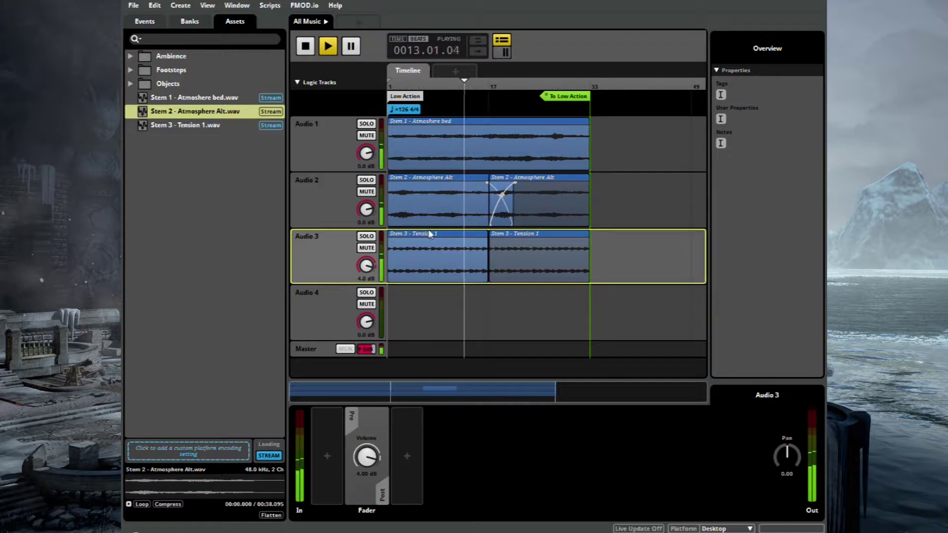
right_click(366, 266)
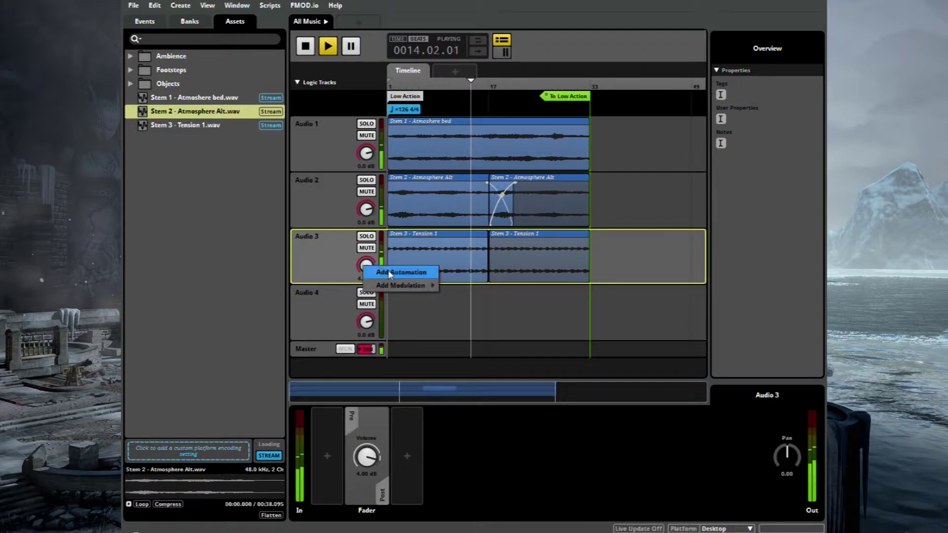
left_click(394, 272)
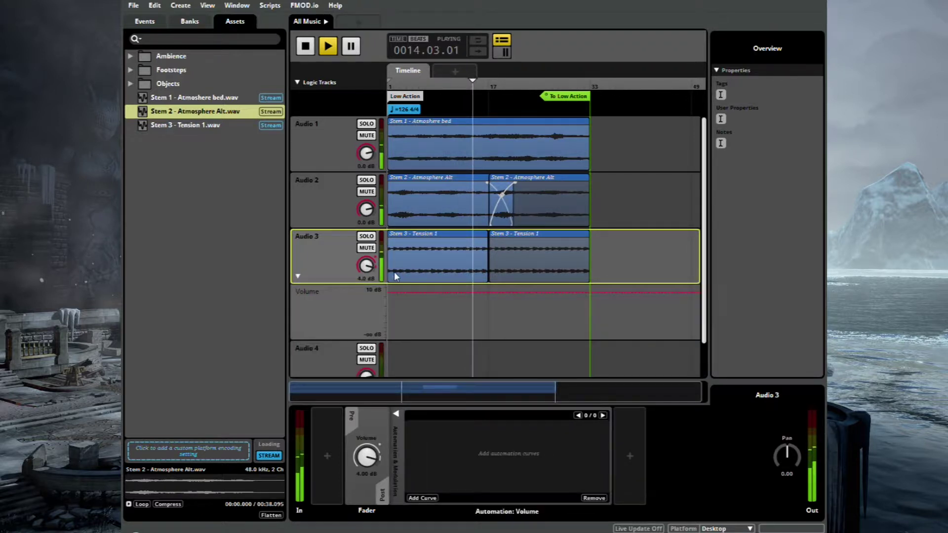
- Add a user parameter with a range of 0 to 1 and name it Tension
left_click(452, 73)
mouse_move(486, 79)
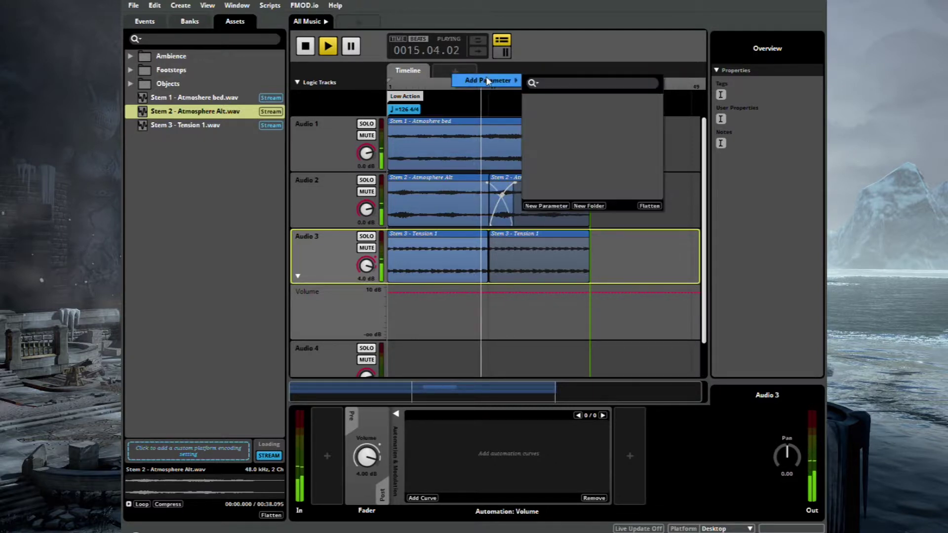
left_click(563, 202)
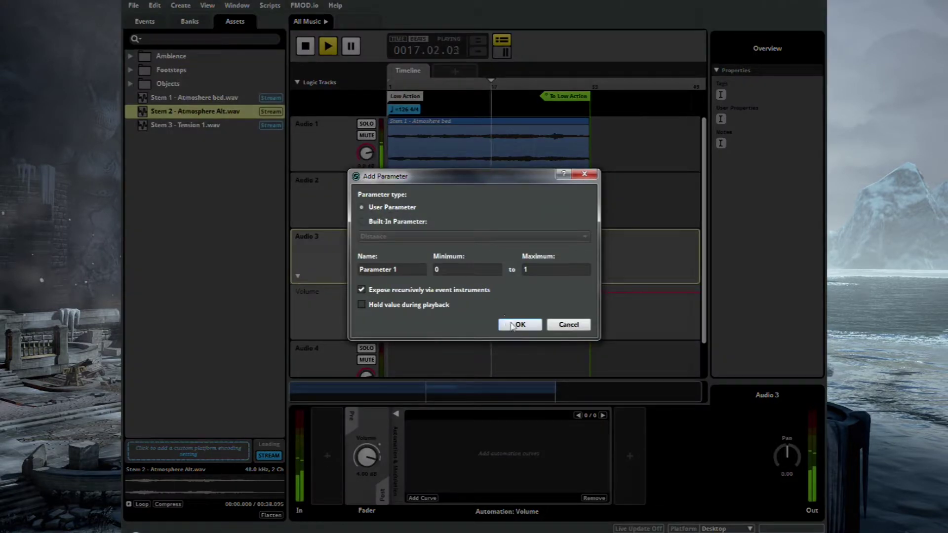
left_click(518, 319)
left_click(459, 73)
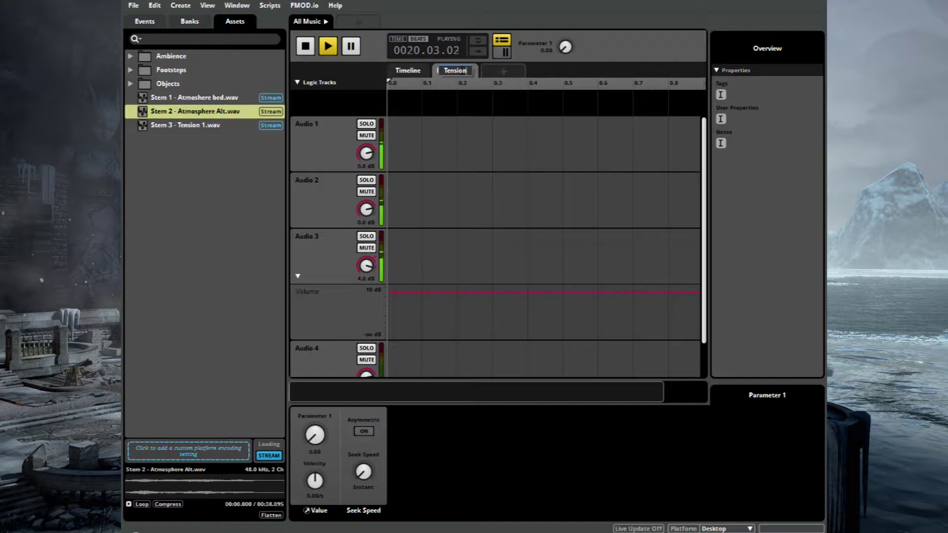
type("Tension")
key("Return")
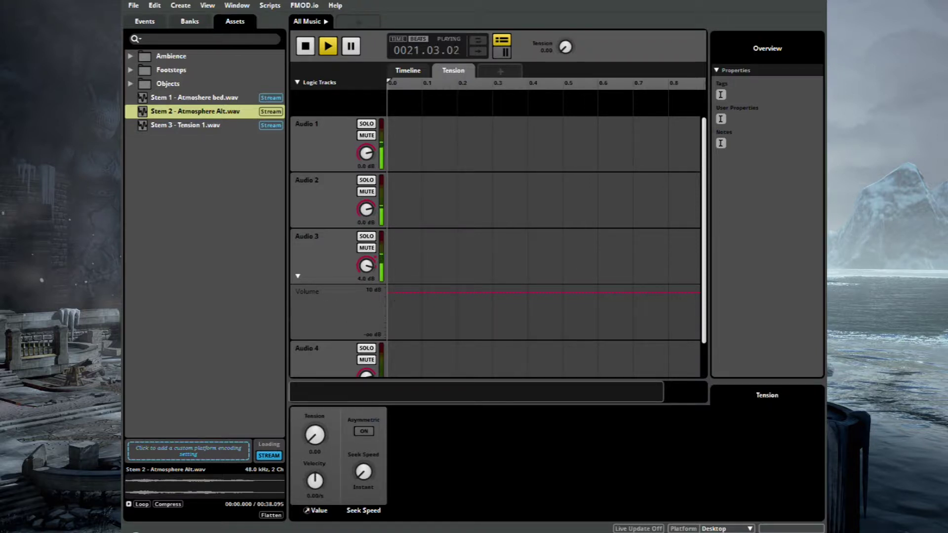
- Automate Audio 3's volume over Tension with an upward-bowed curve from -∞ dB at 0 to 5 dB at 1, with Tension set to 1
left_click(384, 296)
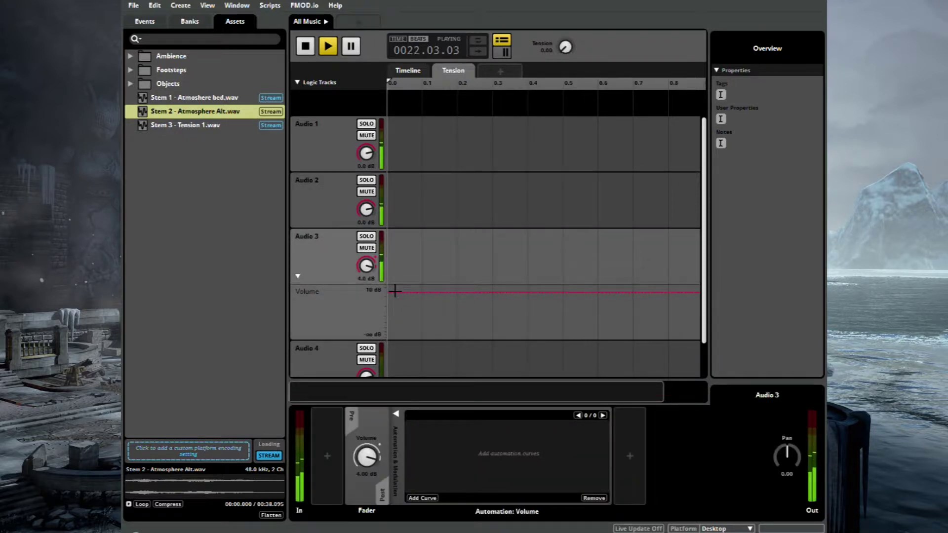
left_click(395, 292)
left_click_drag(388, 292, 388, 337)
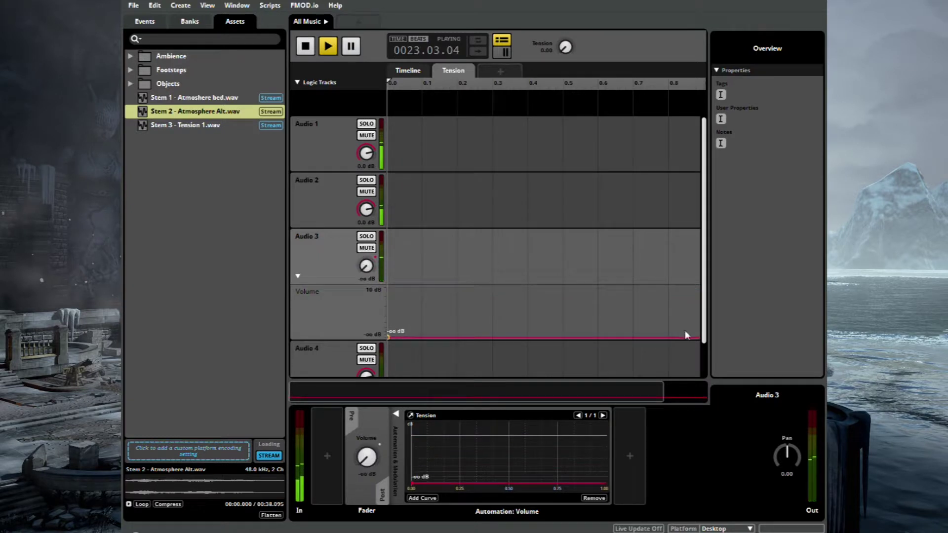
left_click_drag(682, 337, 698, 292)
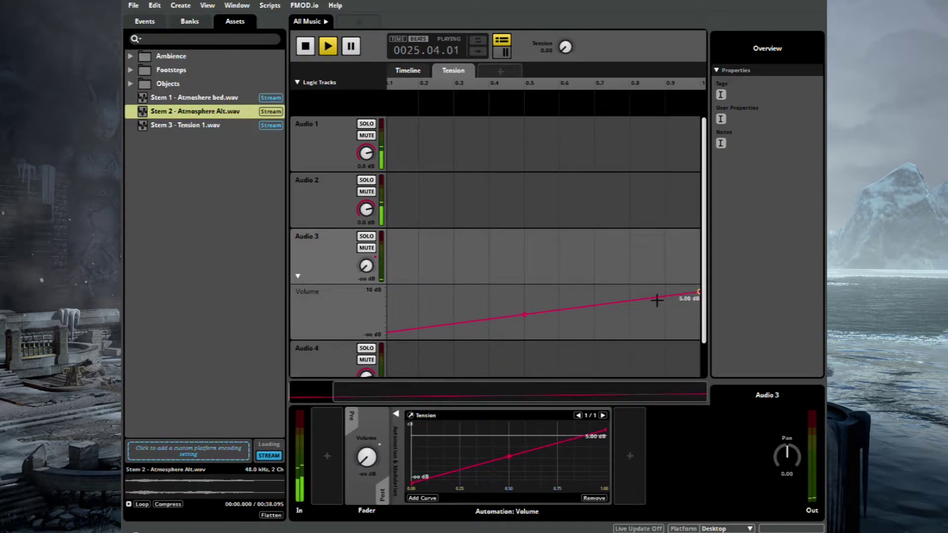
left_click_drag(565, 46, 565, 5)
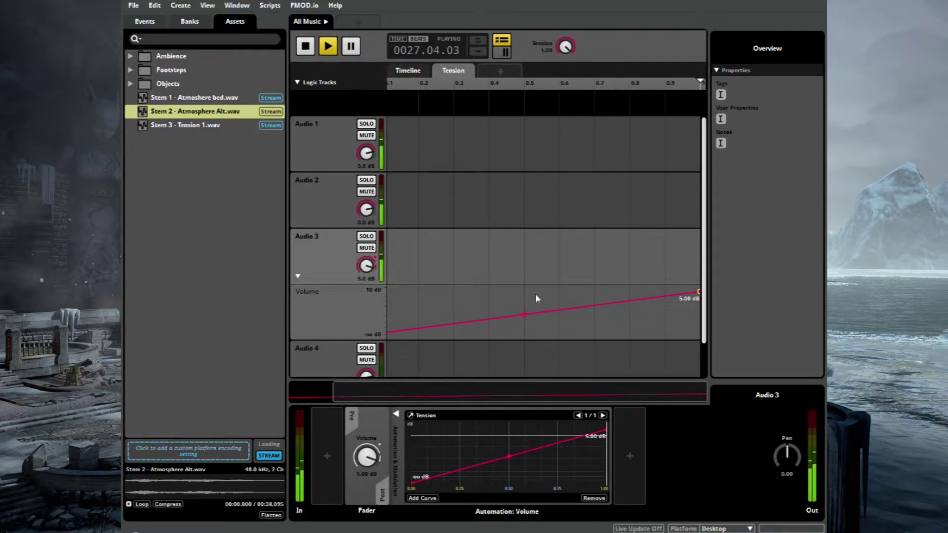
left_click_drag(523, 314, 524, 301)
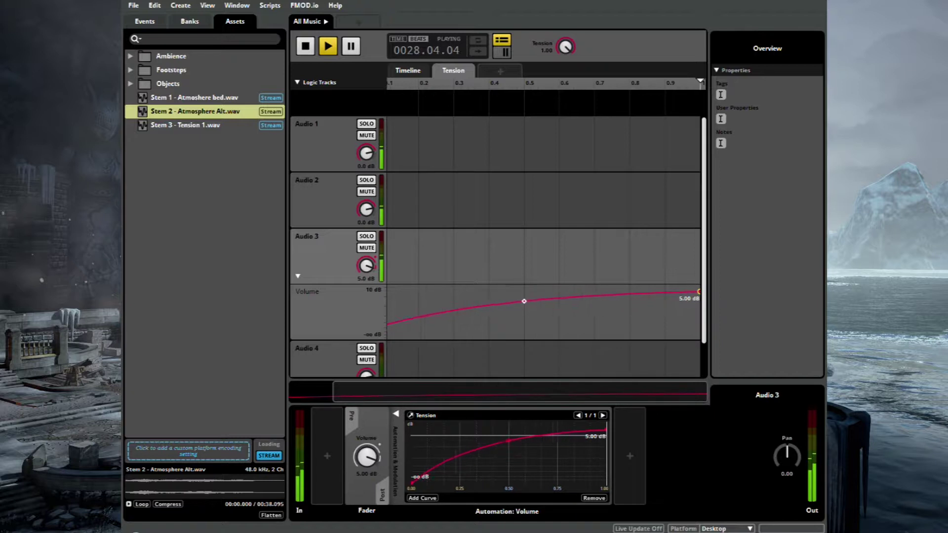
- Collapse Audio 3's automation lane, return to the main timeline, and audition the loop point with Tension at 1
left_click(298, 276)
left_click(420, 71)
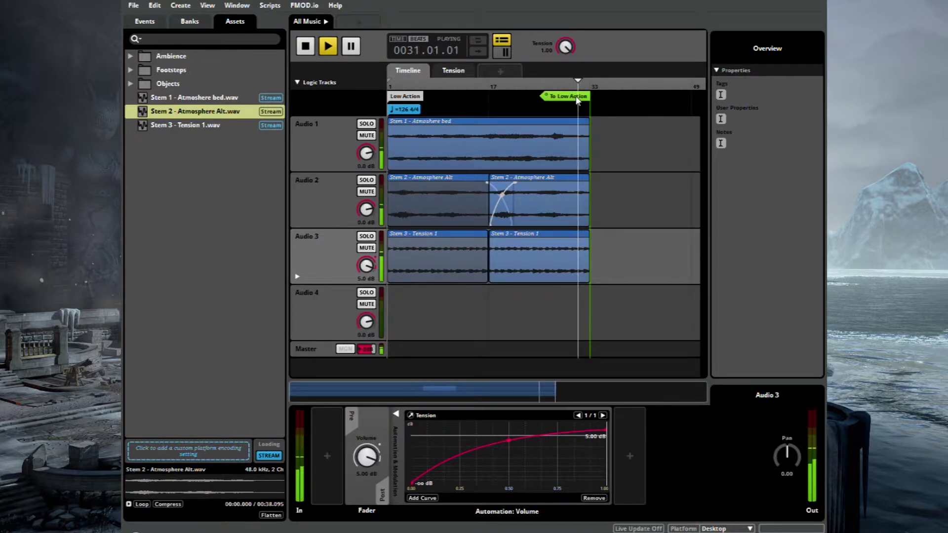
mouse_move(565, 47)
left_mouse_down()
mouse_move(565, 94)
mouse_move(565, 46)
left_mouse_up()
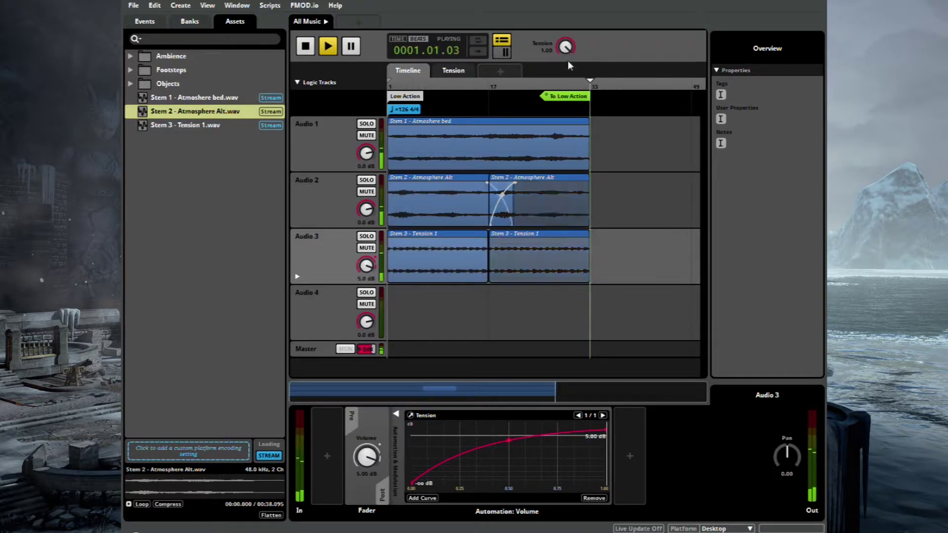
key("space")
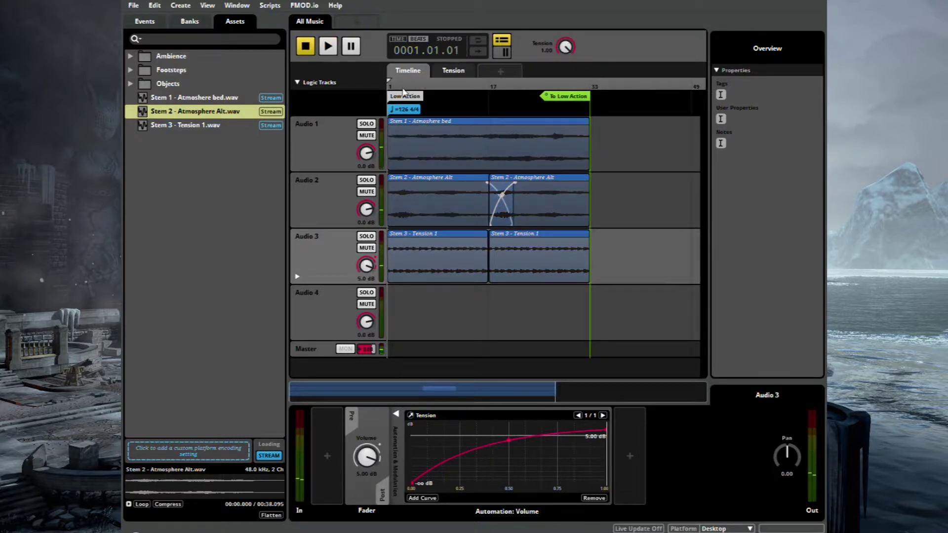
- Audition the event from bar 1 and again across the loop point just before bar 33
key("space")
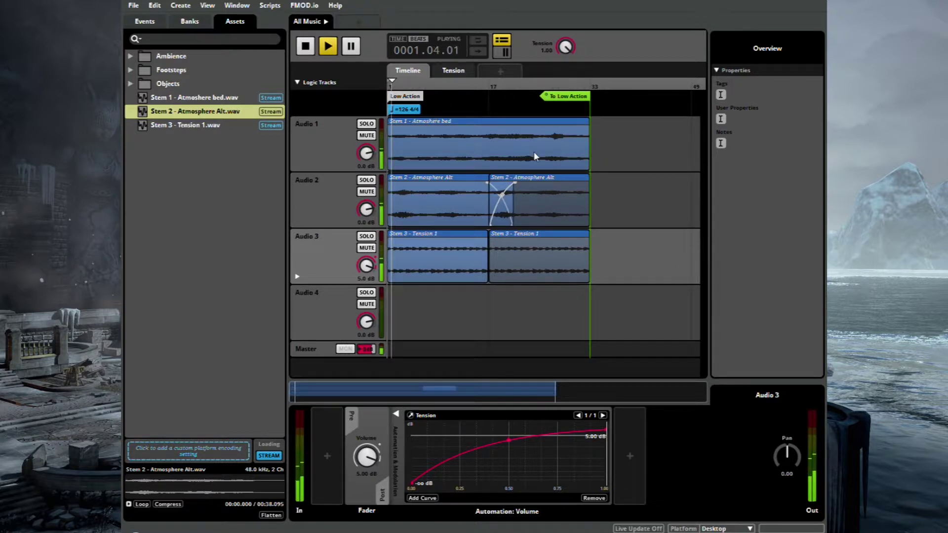
key("space")
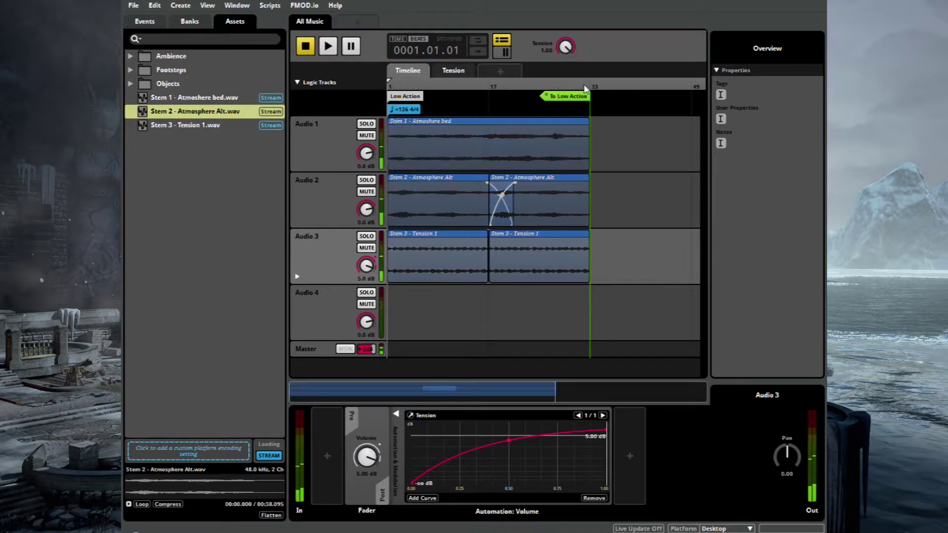
left_click(584, 87)
key("space")
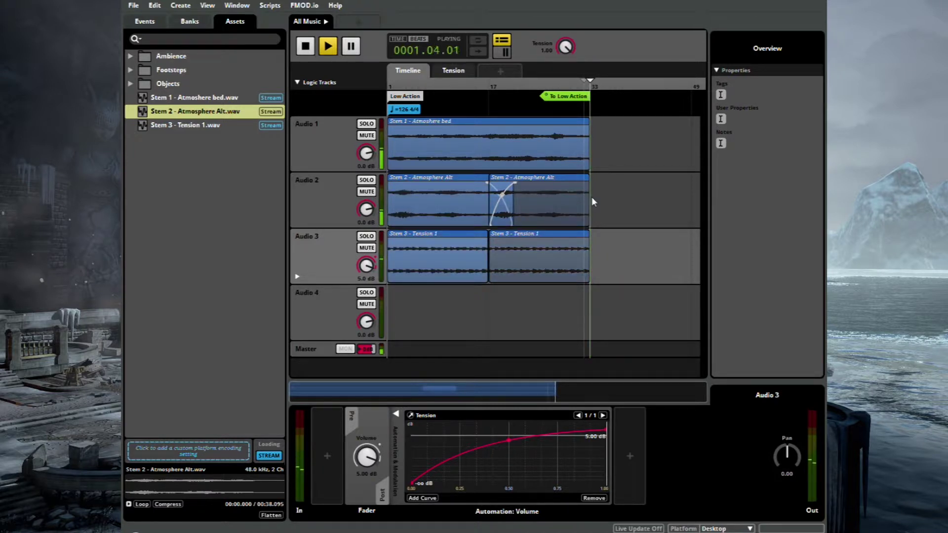
key("space")
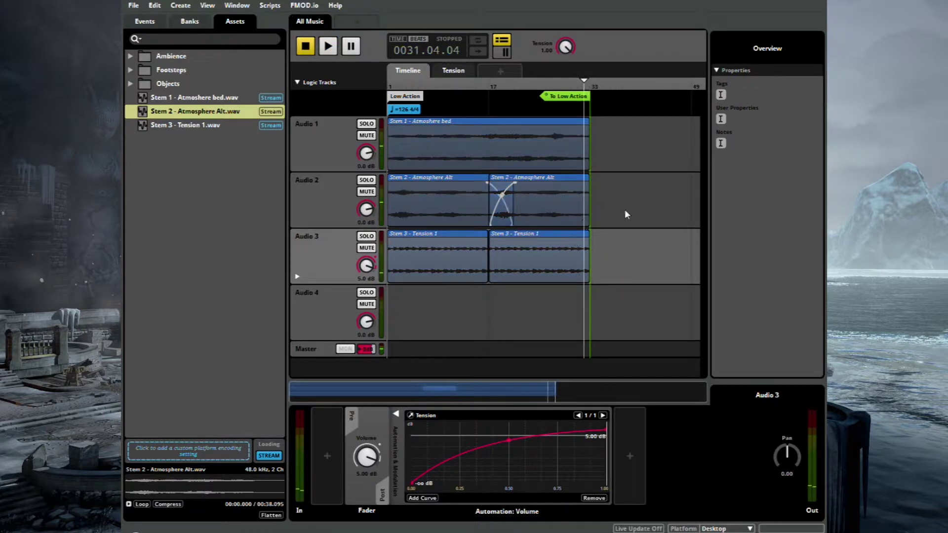
- Open the To Low Action marker's transition timeline and extend Audio 3's Tension stem across the whole transition region
left_click(572, 102)
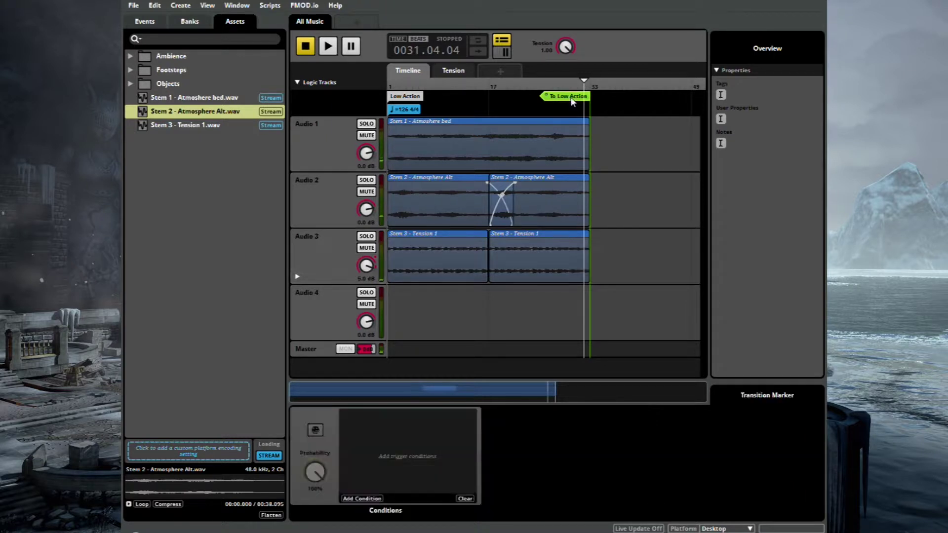
scroll(625, 266, "up", 5)
scroll(472, 282, "down", 2)
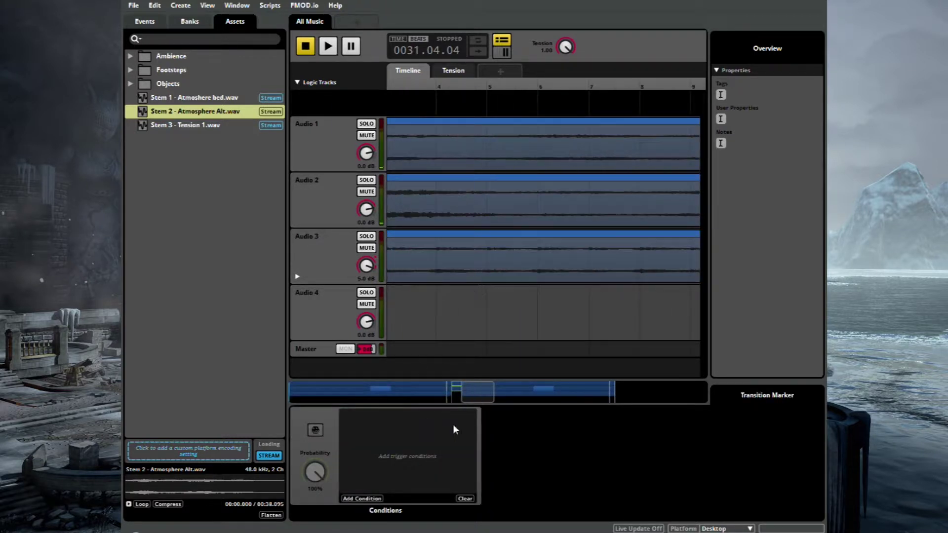
left_click_drag(477, 394, 464, 397)
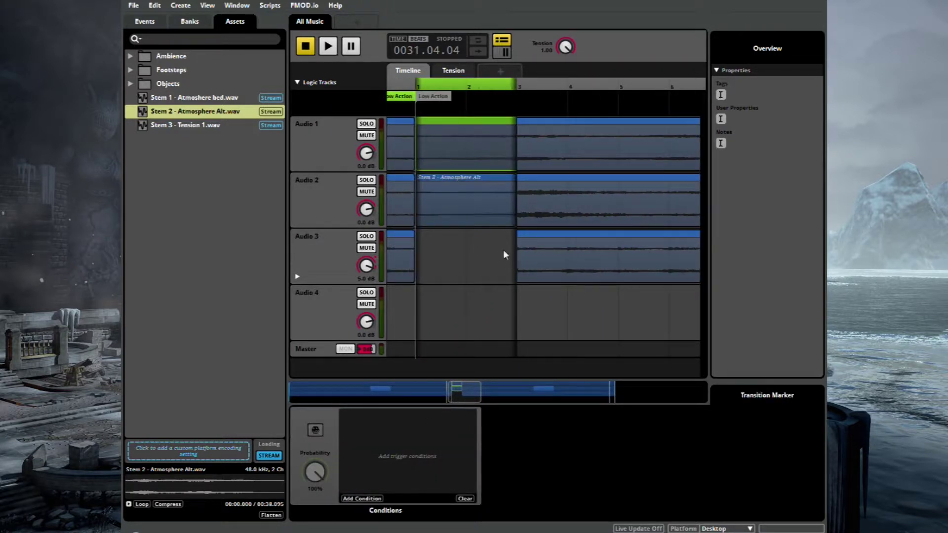
left_click_drag(516, 259, 401, 259)
scroll(478, 270, "down", 6)
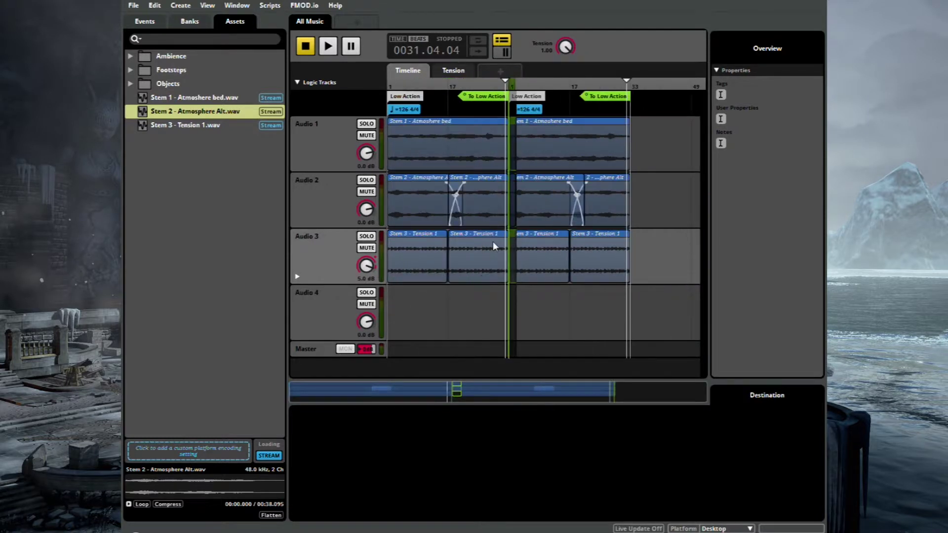
- Audition the loop through the transition region, and collapse the transition timeline
key("space")
scroll(504, 195, "up", 3)
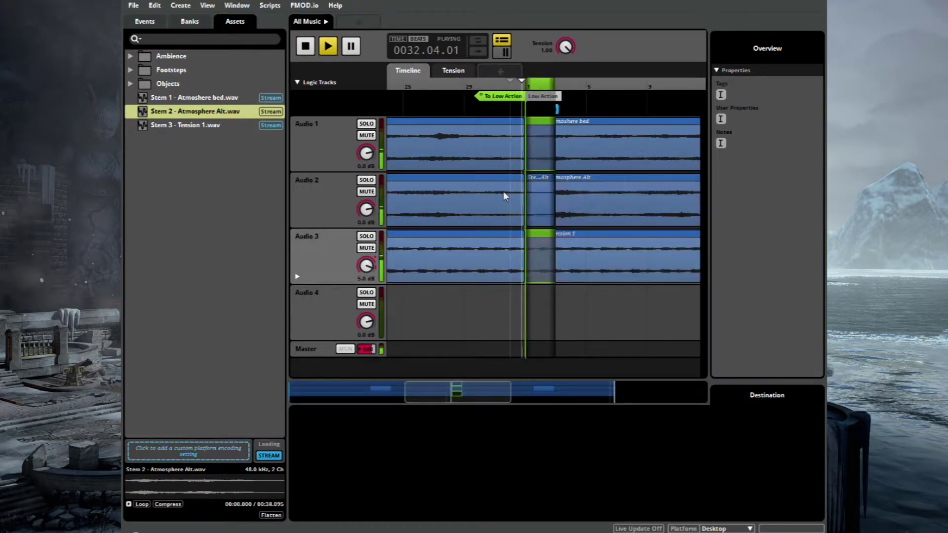
scroll(503, 192, "down", 3)
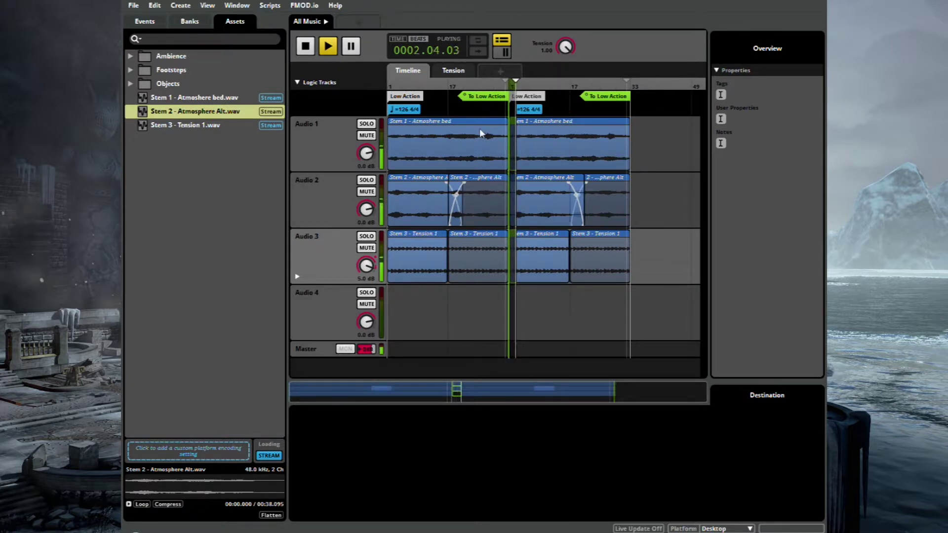
double_click(493, 94)
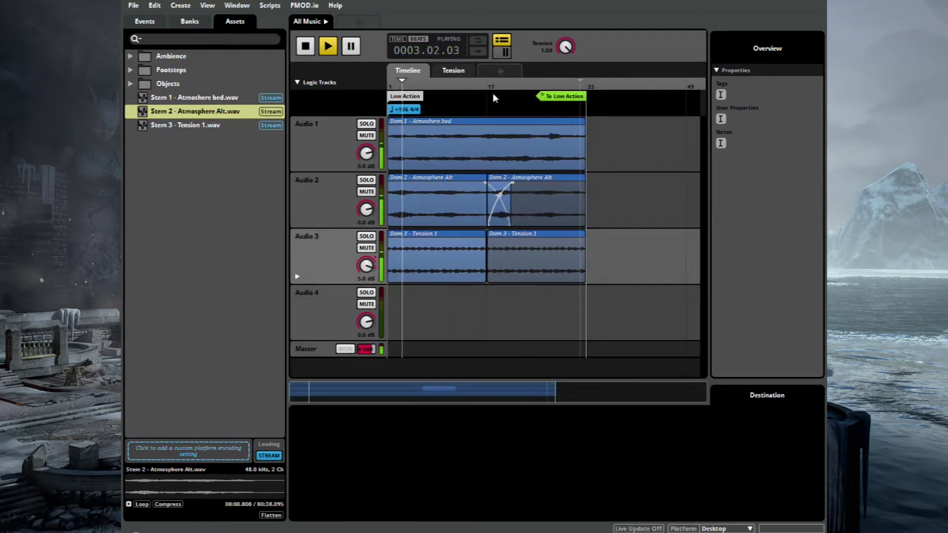
left_click(507, 314)
key("space")
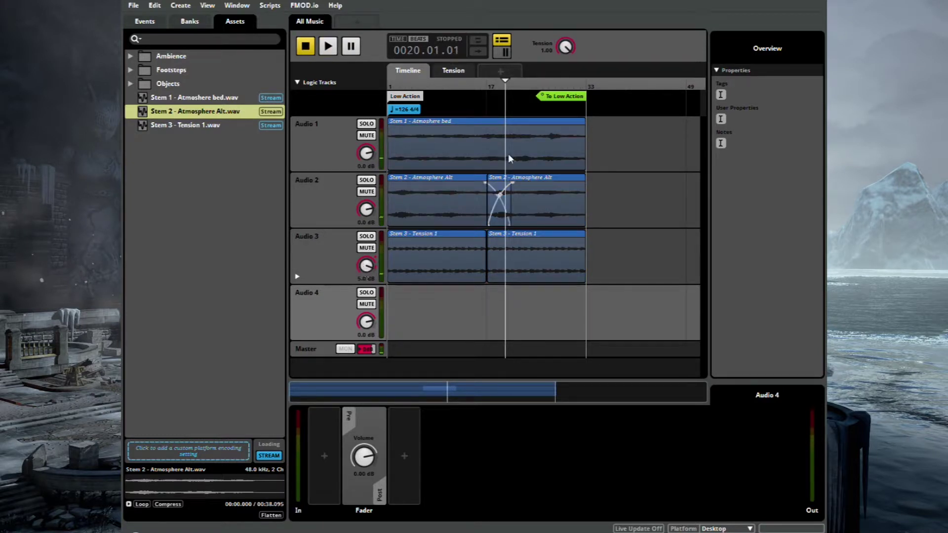
- Audition the event from the start of the timeline while turning the Tension parameter
left_click_drag(432, 86, 363, 86)
key("space")
mouse_move(564, 49)
left_mouse_down()
mouse_move(565, 79)
mouse_move(566, 30)
left_mouse_up()
key("space")
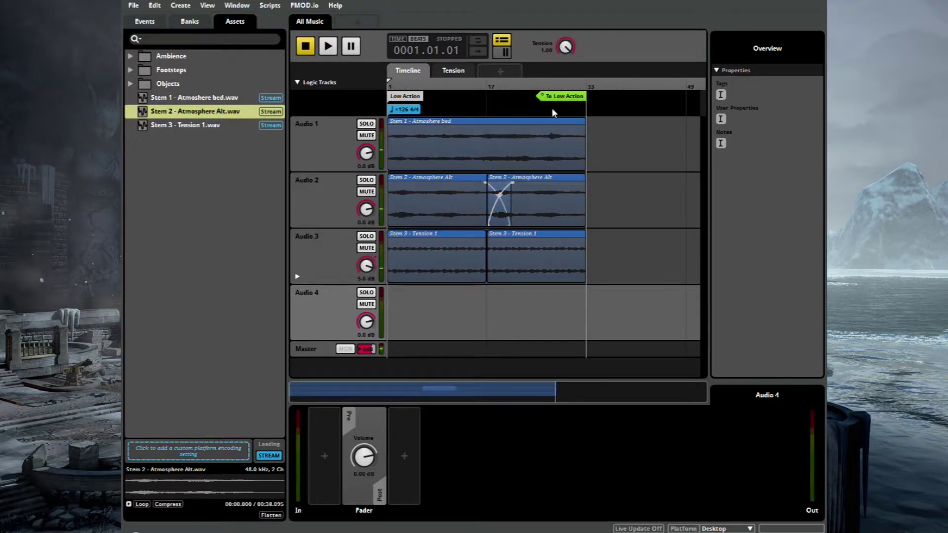
- Set the Tension parameter's seek speed to 0.21/s and audition sweeping Tension down to 0 and back to 1
left_click(453, 72)
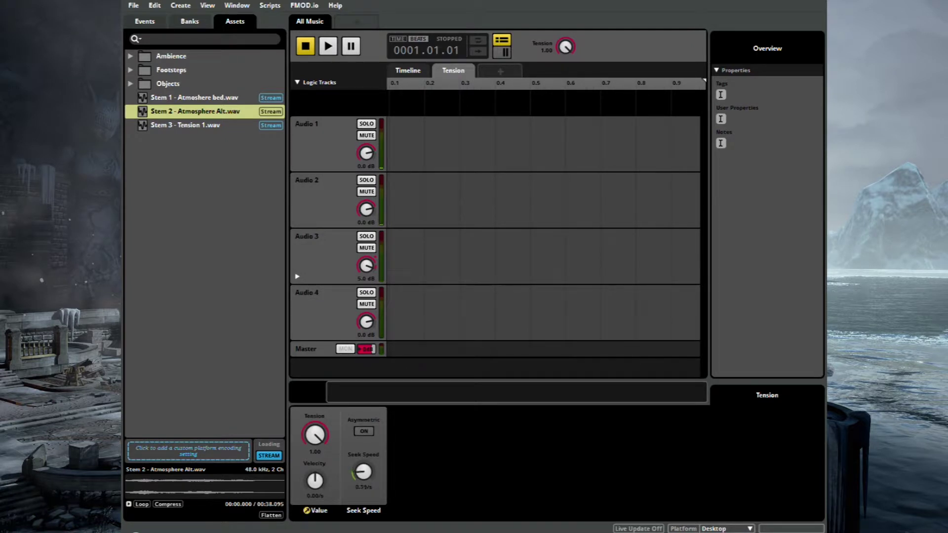
key("space")
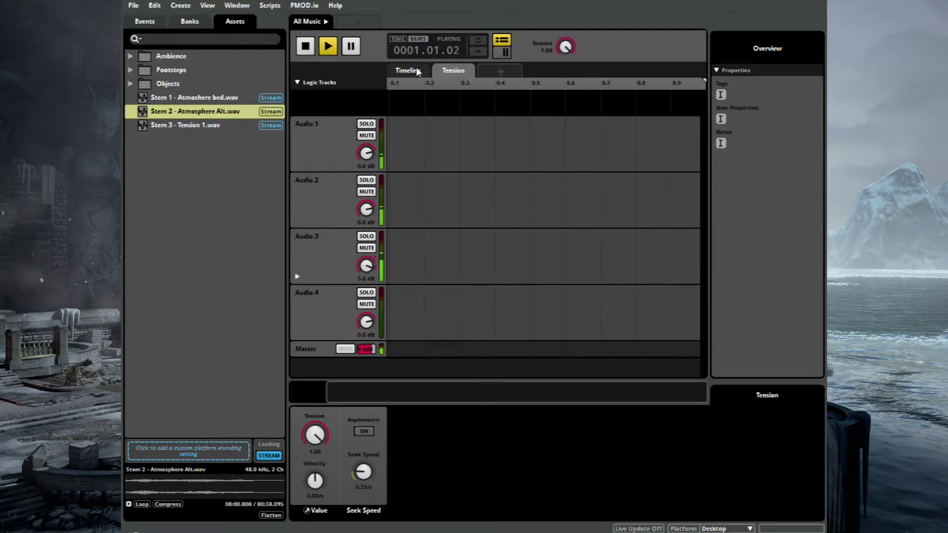
left_click(413, 70)
left_click_drag(568, 47, 576, 51)
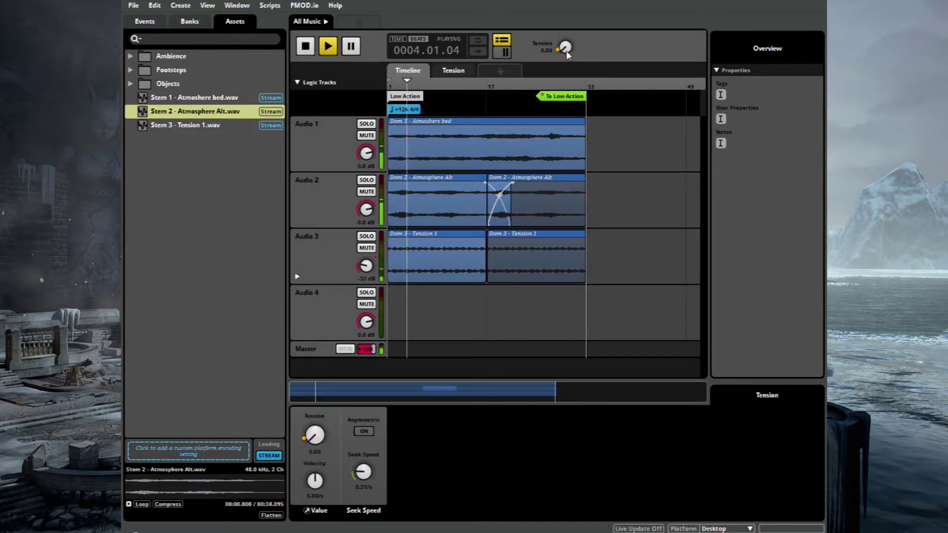
left_click_drag(565, 50, 568, 37)
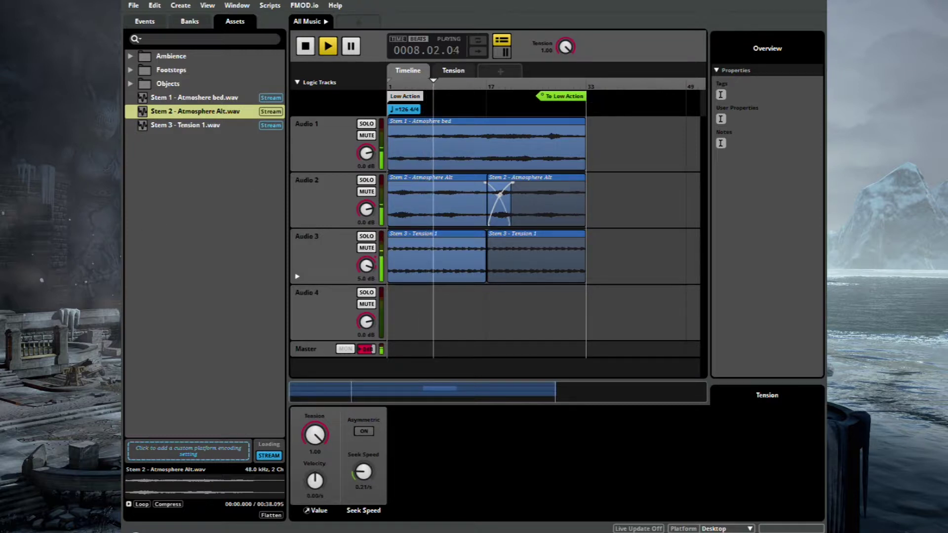
key("space")
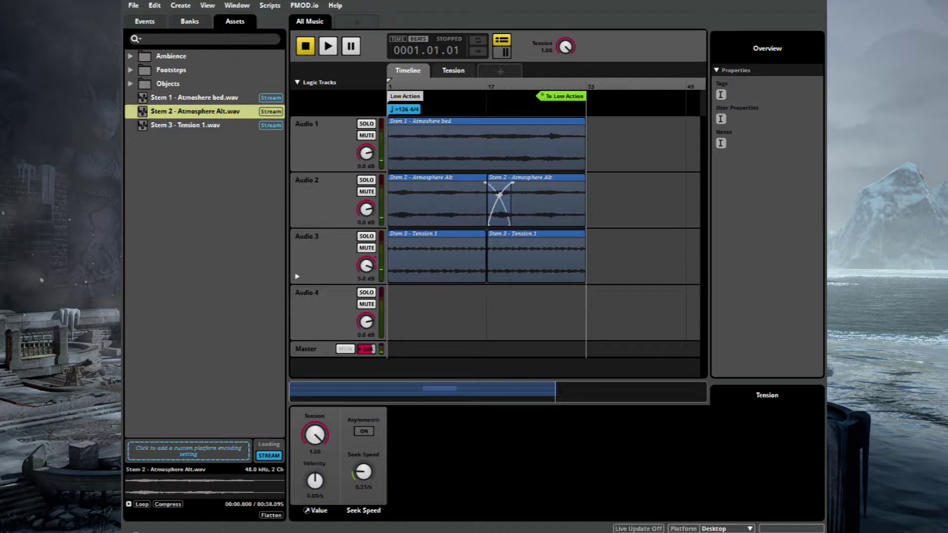
- Place a multi instrument of Random noise 1, 2 and 3 at bar 1 of Audio 4 and copy it to bar 17
left_click_drag(489, 213, 401, 312)
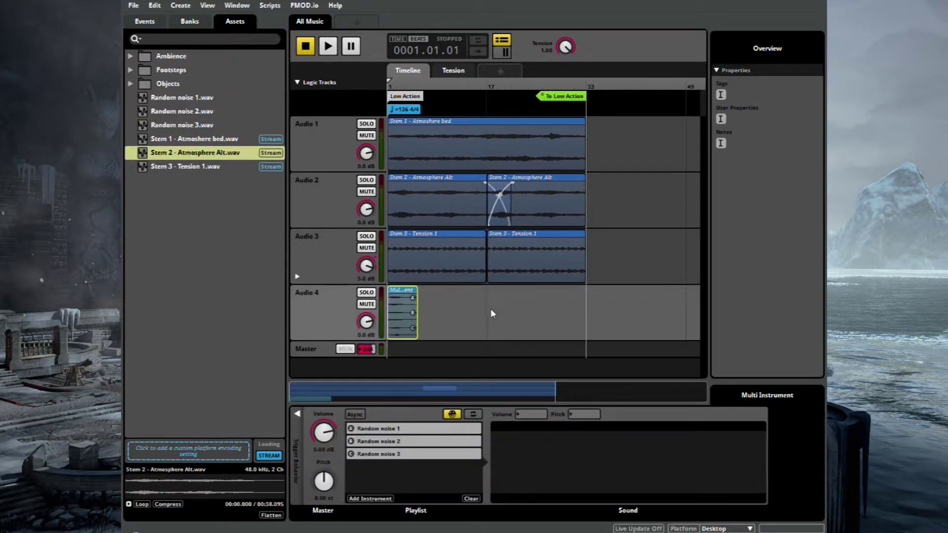
left_click(491, 310)
key("ctrl+v")
left_click_drag(502, 311, 495, 313)
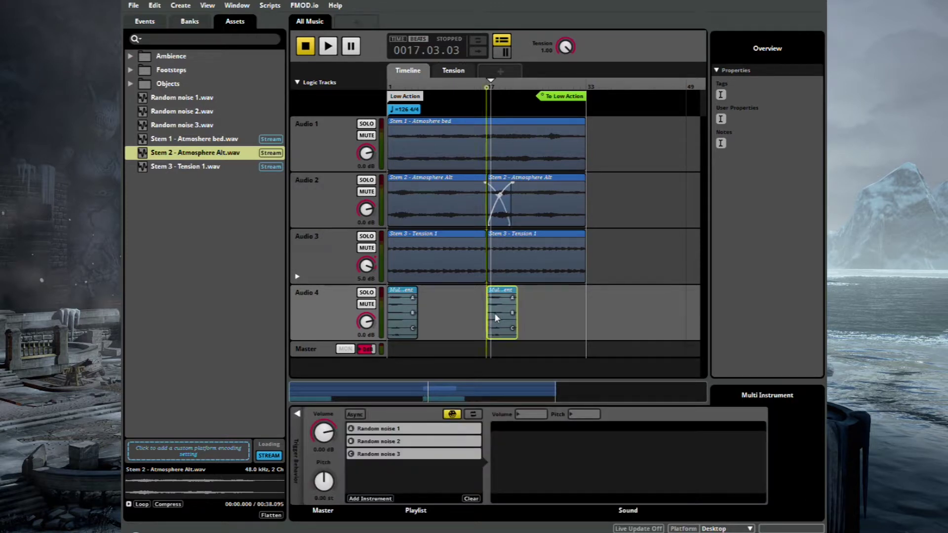
- Set the volume of the multi instrument at bar 17 to -4 dB while playing from the start
left_click(398, 93)
key("space")
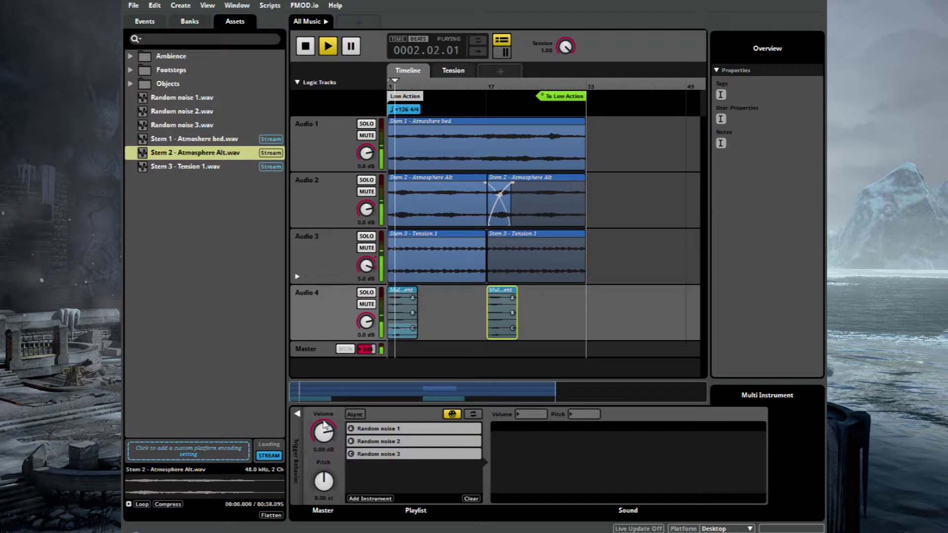
left_click_drag(323, 433, 323, 443)
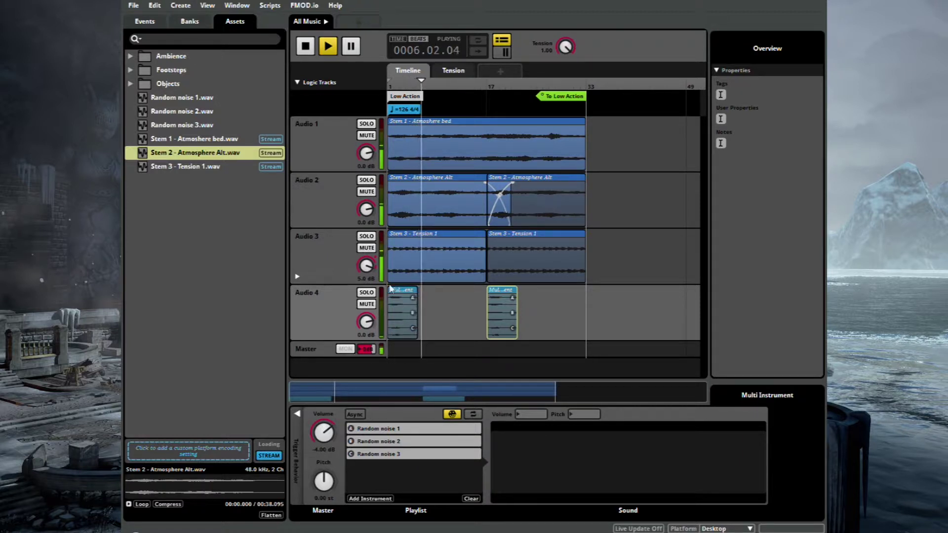
- Rename the Audio 1 track as Atmos Bed and the Audio 2 track as Atmos Alt
double_click(309, 124)
type("a")
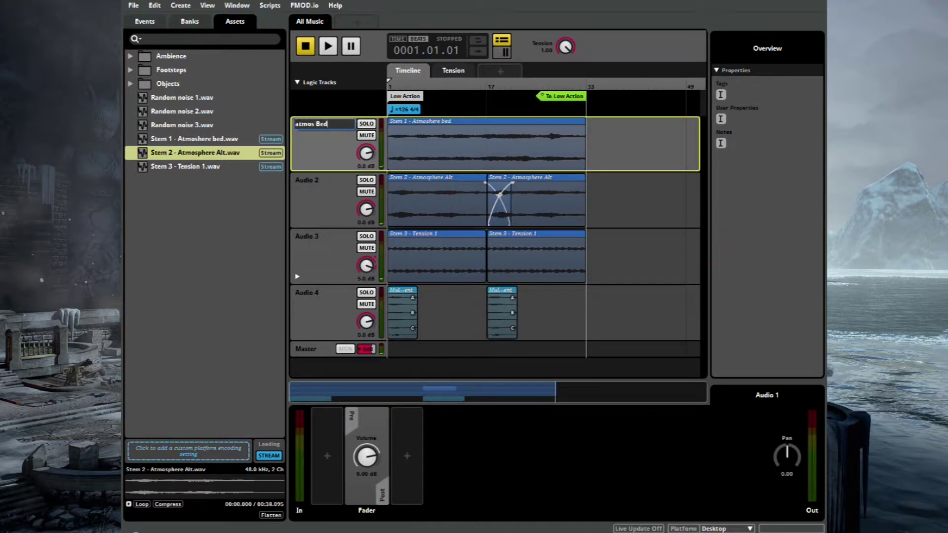
type("tmos Bed")
left_click(296, 125)
key("BackSpace")
type("A")
double_click(317, 179)
type("At")
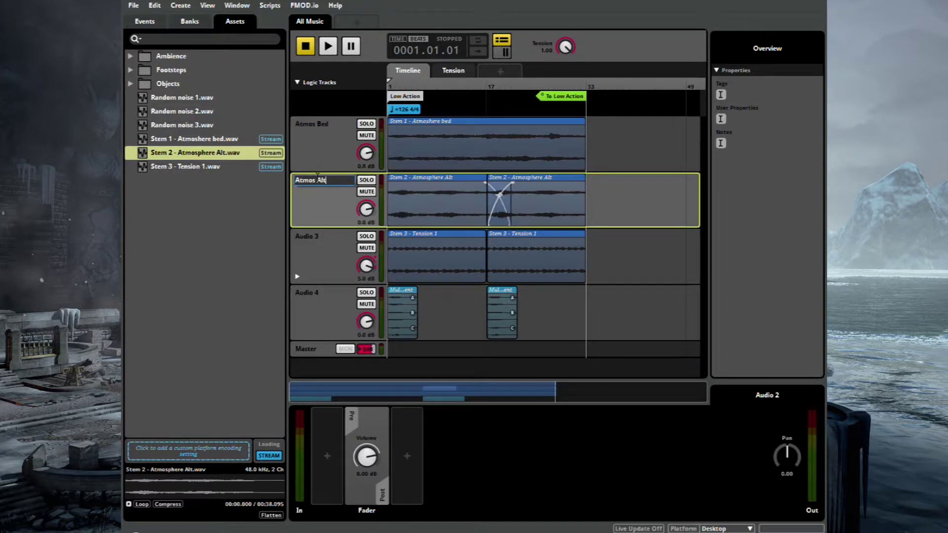
- Rename the Audio 3 track as Tension and the Audio 4 track as Random Stings
double_click(311, 236)
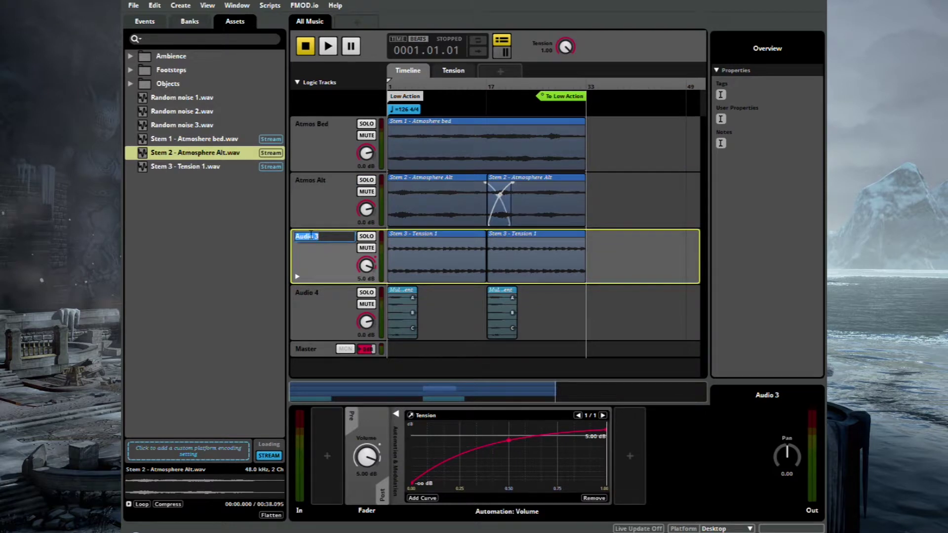
type("Tension")
double_click(308, 296)
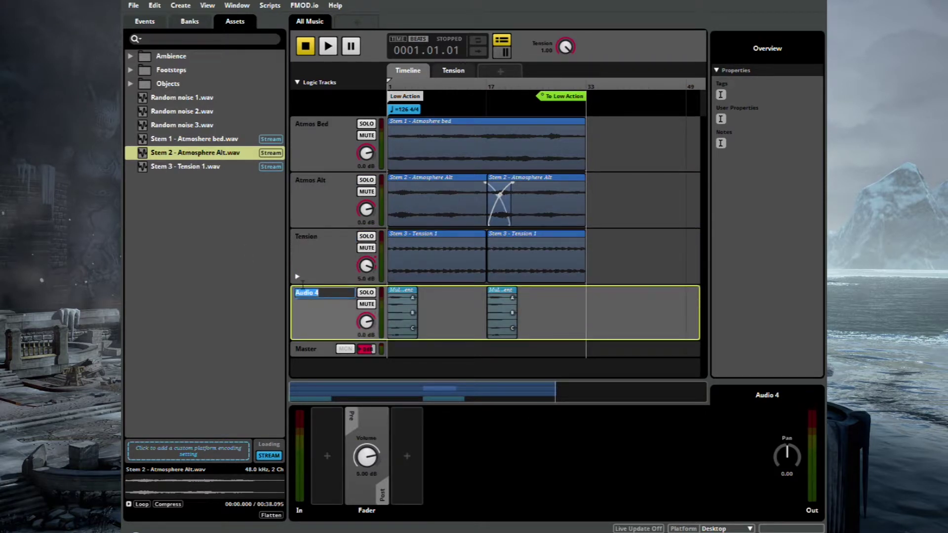
type("Random Stings")
left_click(326, 347)
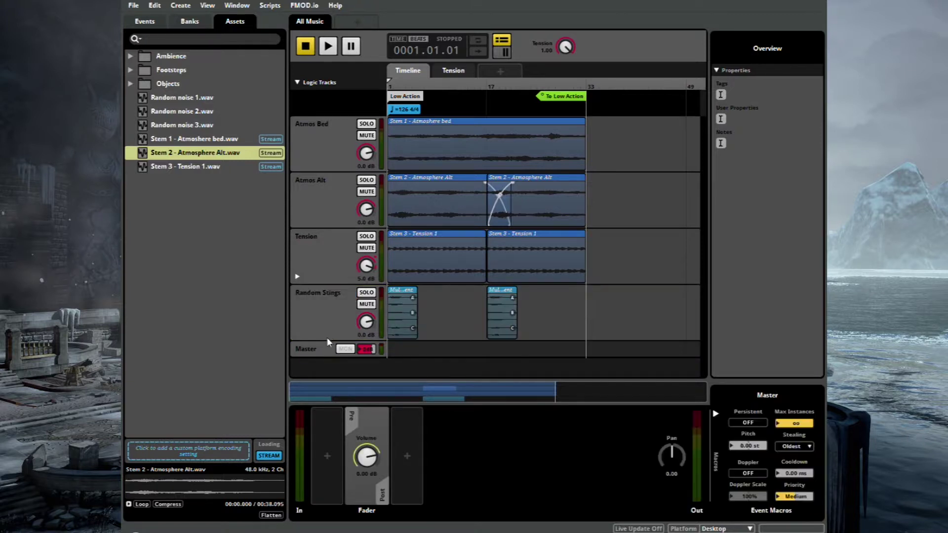
- Add a new audio track below Random Stings and name it Chimes
right_click(324, 318)
left_click(362, 326)
double_click(315, 350)
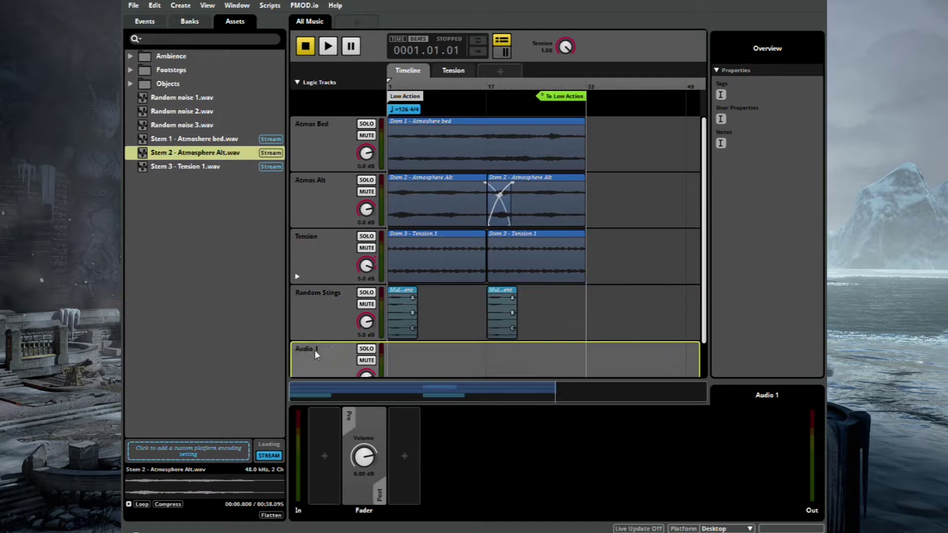
type("CV")
type("imes")
key("Return")
left_click(325, 325)
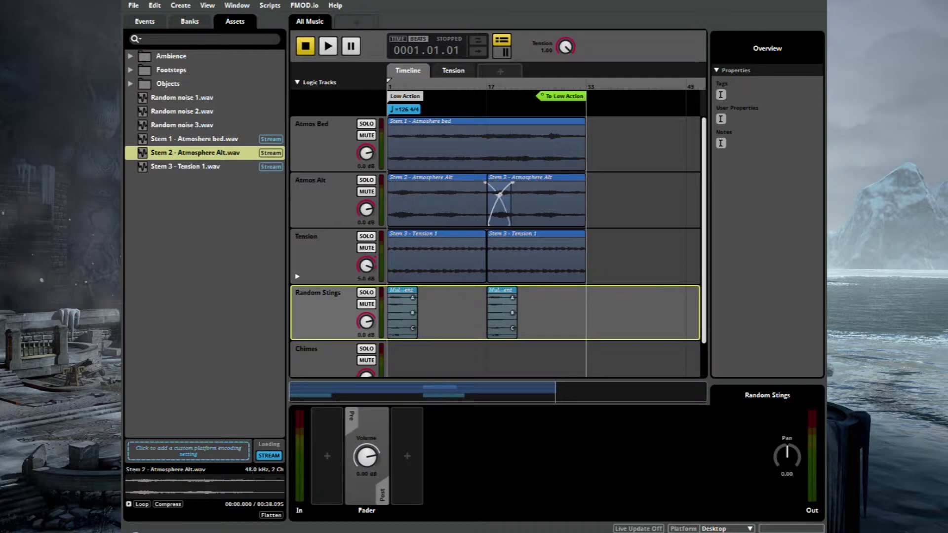
- Place Chimes.wav at bar 1 of the Chimes track and add a copy directly after it
left_click_drag(304, 299, 402, 350)
scroll(614, 321, "down", 2)
left_click(476, 352)
key("ctrl+v")
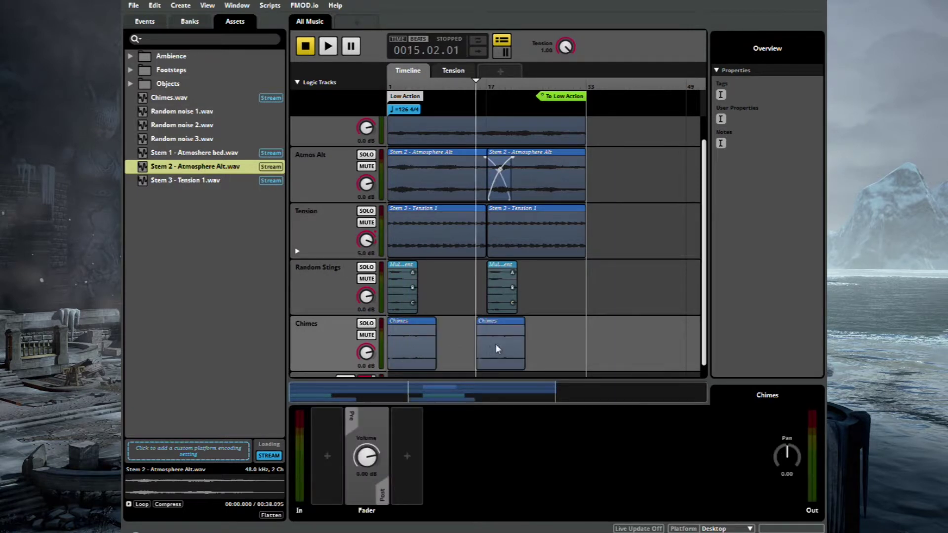
left_click_drag(496, 344, 457, 344)
- Copy both Chimes clips and place the copies from bar 17 up to the loop end at bar 33
left_click(430, 349, "shift")
key("ctrl+c")
left_click(546, 348)
key("ctrl+v")
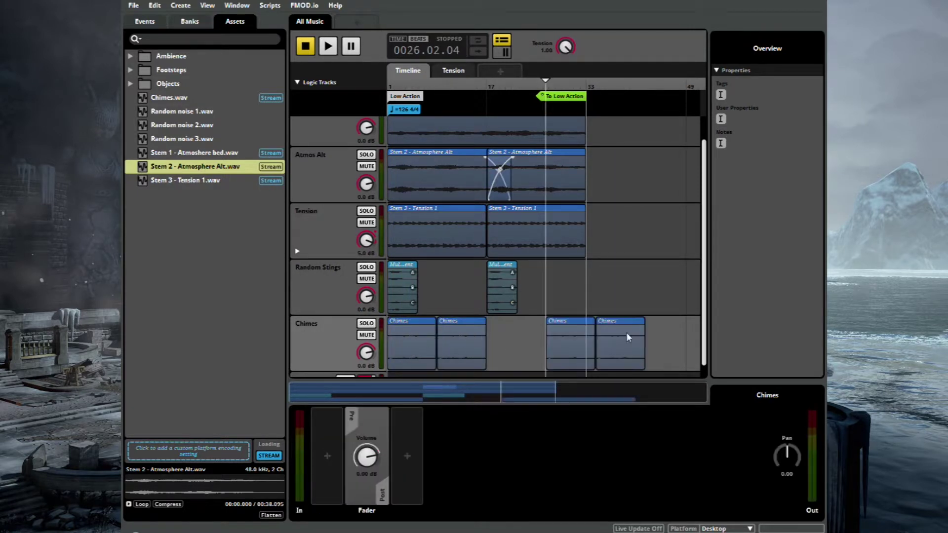
left_click_drag(574, 354, 511, 348)
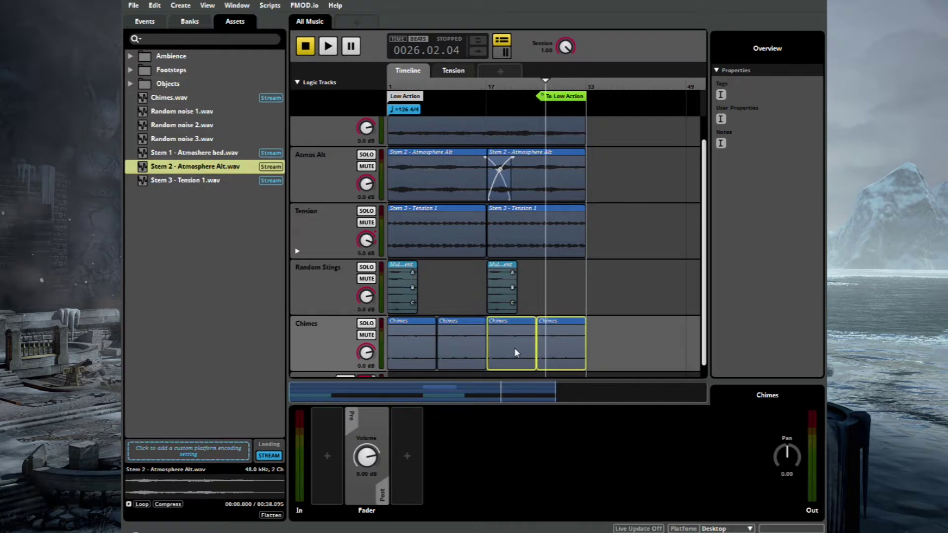
- Solo the Chimes track and set its volume to -3.5 dB while playing from the start
left_click(366, 324)
left_click(417, 93)
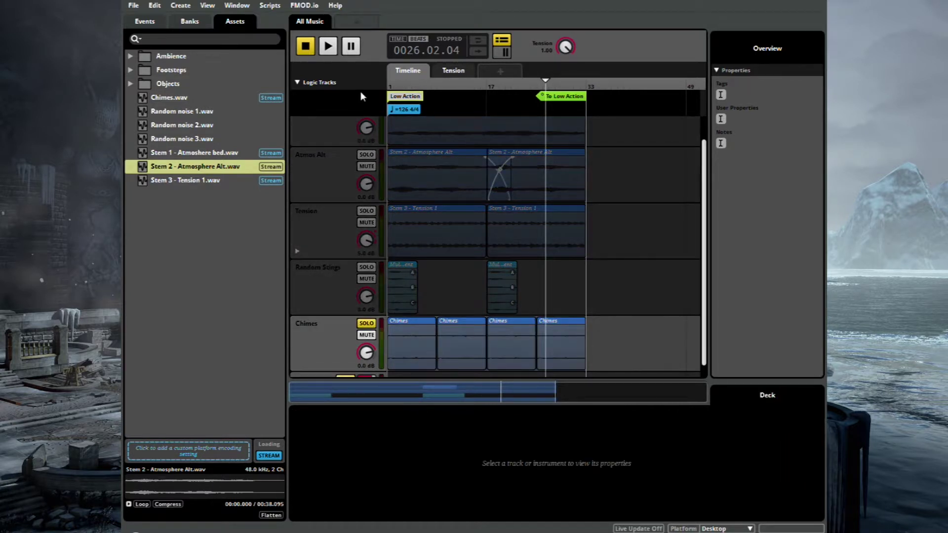
left_click_drag(398, 88, 358, 85)
key("space")
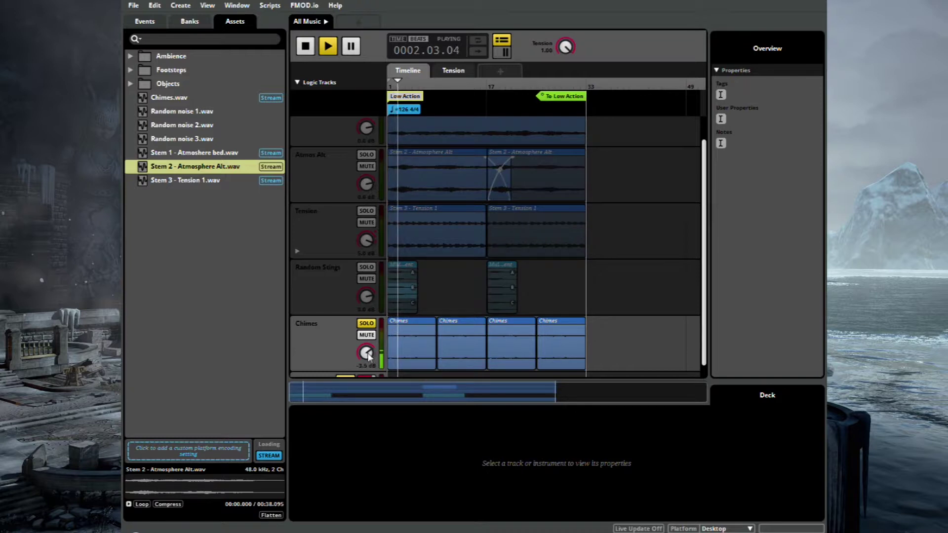
- Enable volume automation on the Chimes track and add a user parameter ranging from 0 to 1, named Chimes
right_click(367, 353)
left_click(391, 360)
left_click(506, 70)
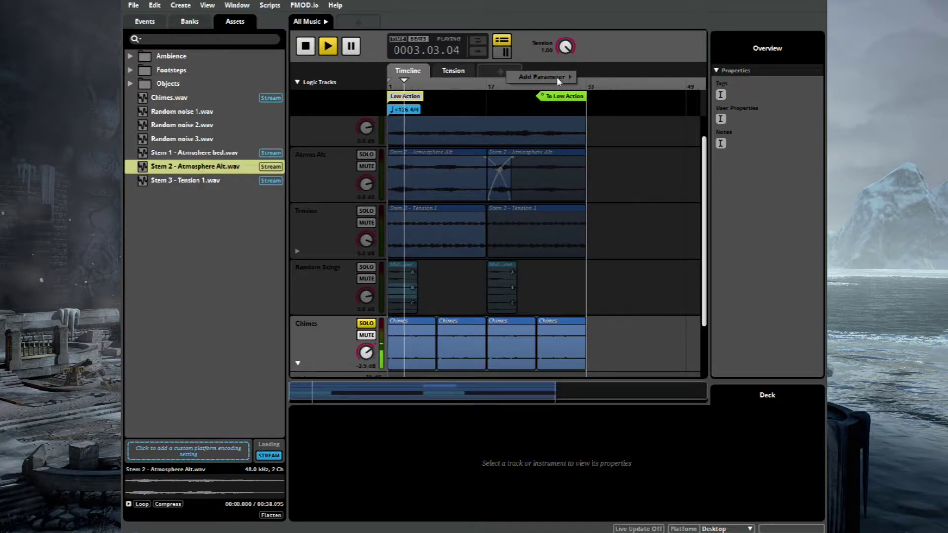
mouse_move(558, 76)
left_click(595, 202)
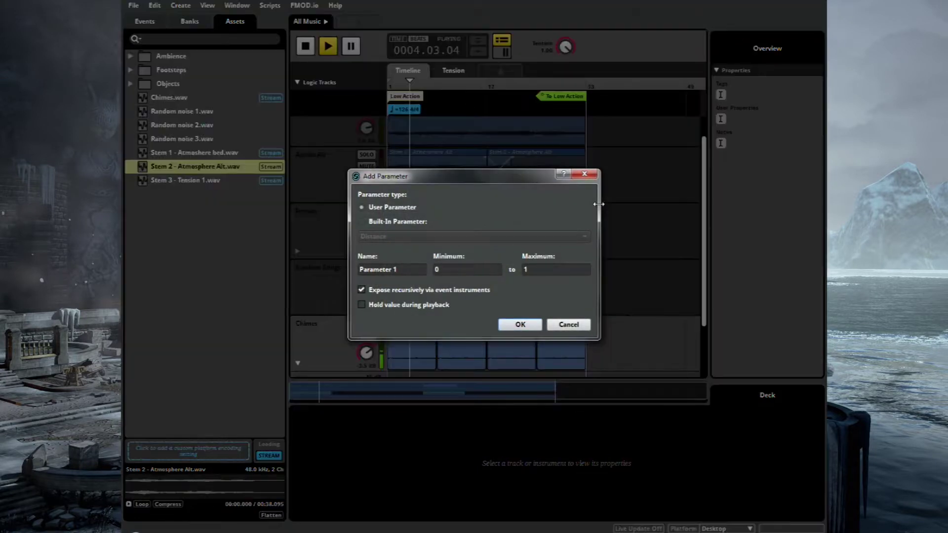
left_click(532, 326)
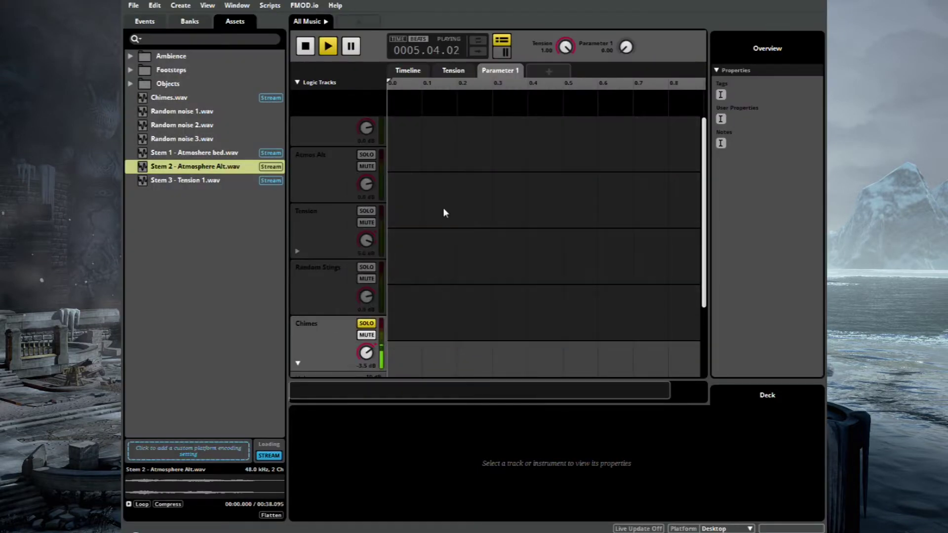
left_click(505, 70)
double_click(505, 70)
type("Chimes")
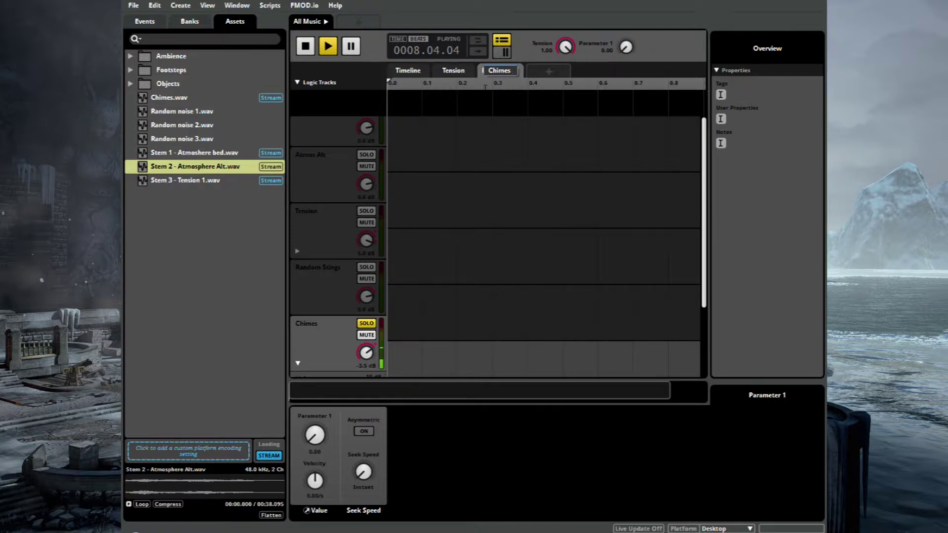
key("Return")
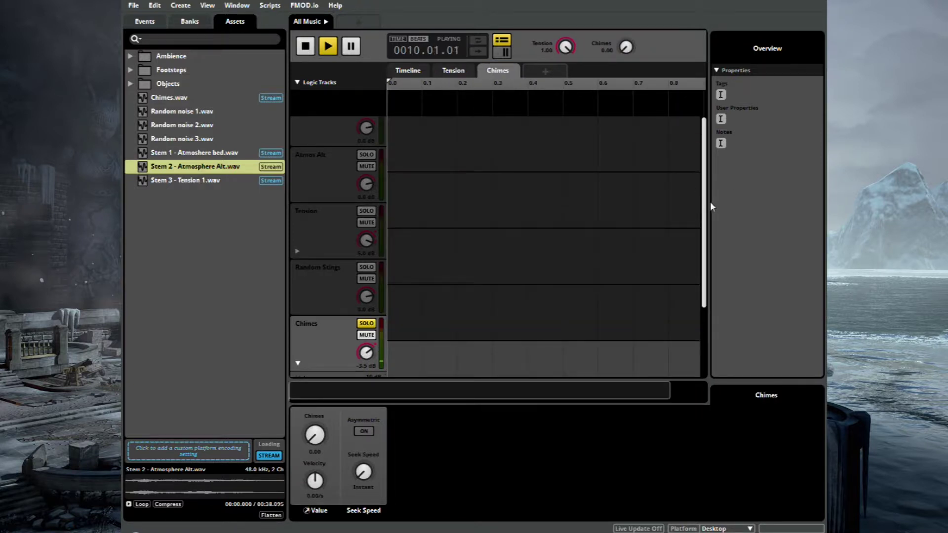
- Draw the Chimes track's volume curve against the Chimes parameter, rising from -oo dB at 0 to -3.50 dB near 0.9, bowed upward
left_click_drag(703, 271, 707, 343)
left_click(404, 319)
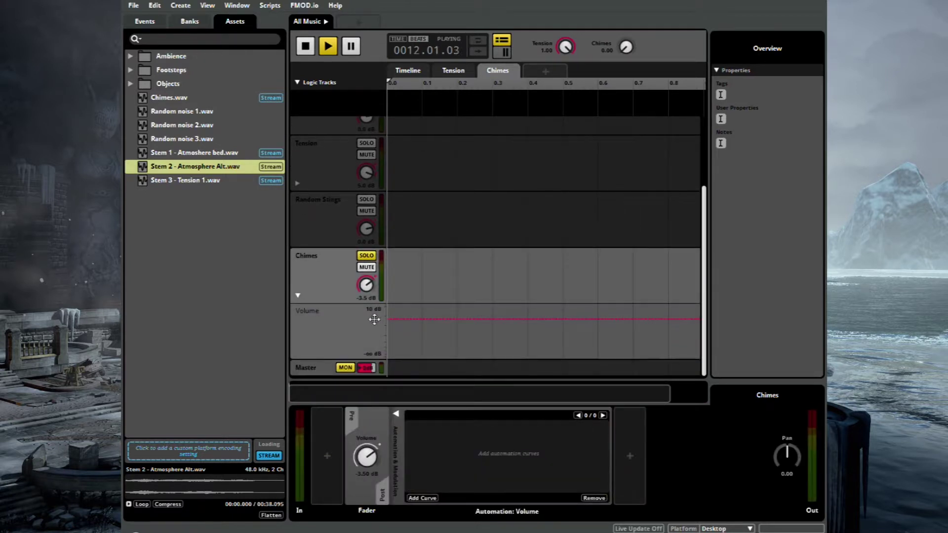
left_click(699, 320)
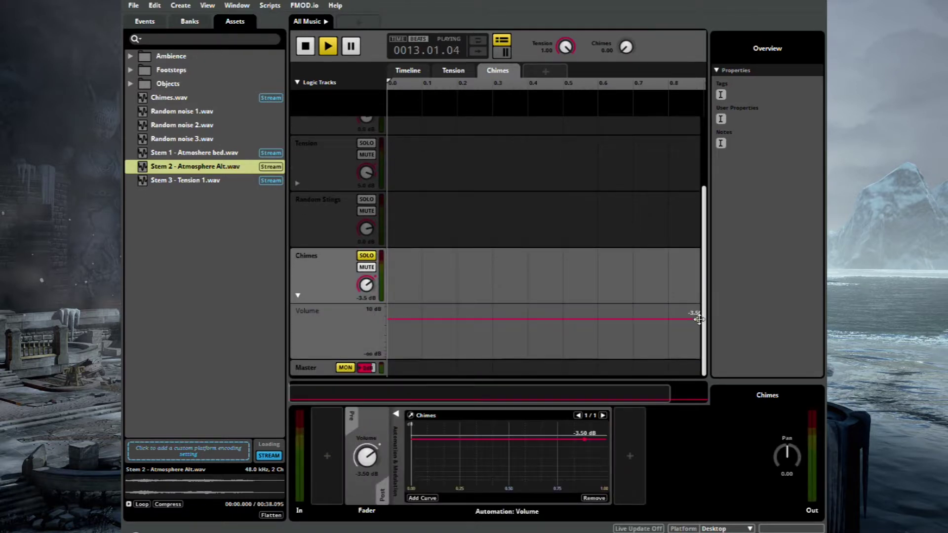
left_click(390, 320)
left_click_drag(390, 320, 388, 356)
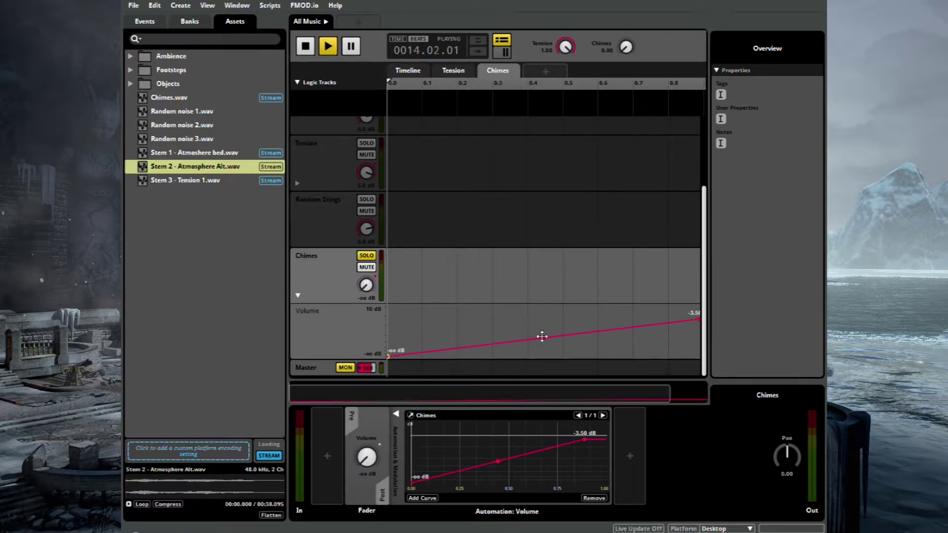
left_click_drag(542, 337, 543, 328)
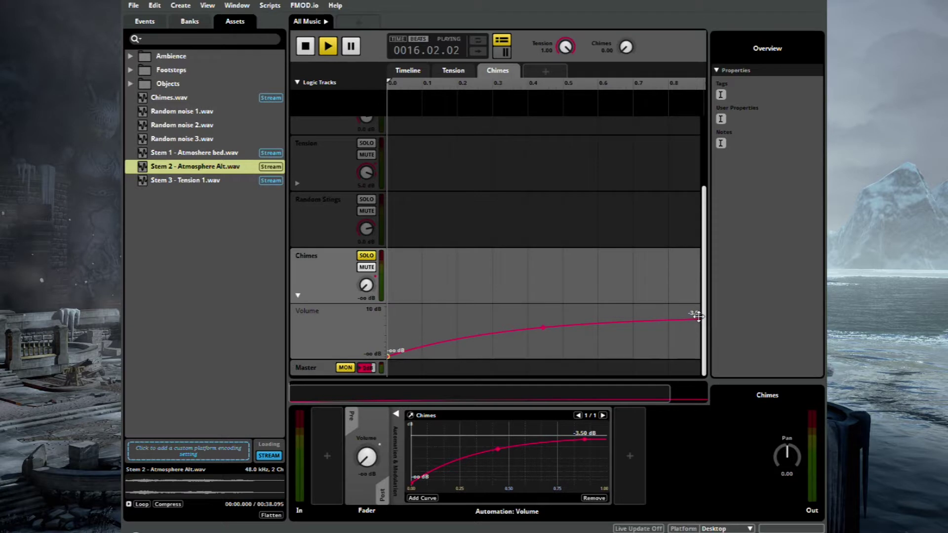
- Move the Chimes volume curve's end point to parameter value 1 at -4.00 dB, collapse its automation lane and unsolo the track
left_click_drag(698, 319, 707, 320)
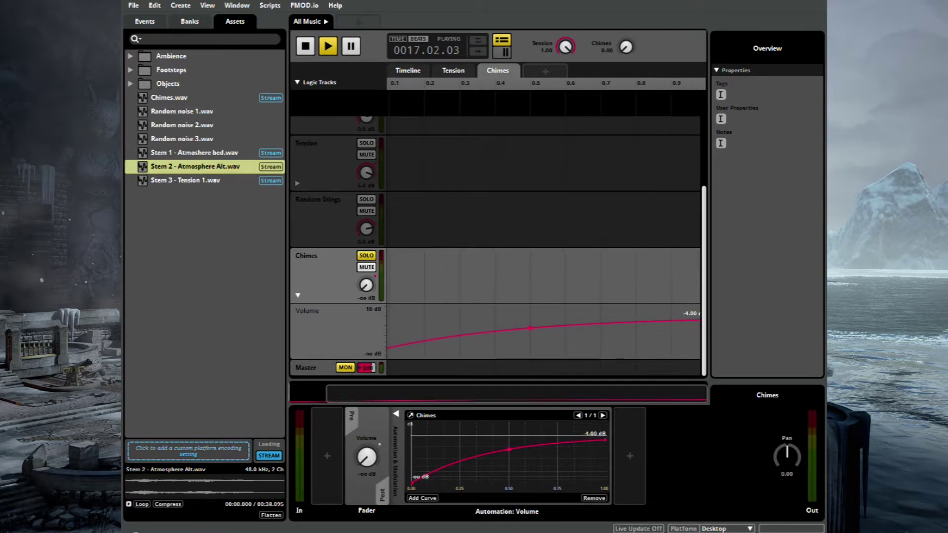
left_click_drag(437, 393, 329, 395)
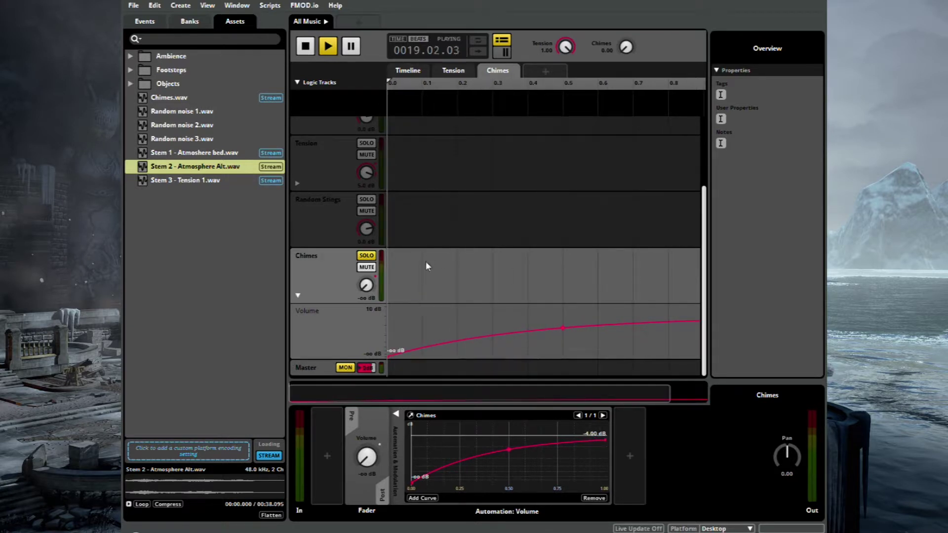
scroll(443, 280, "down", 1)
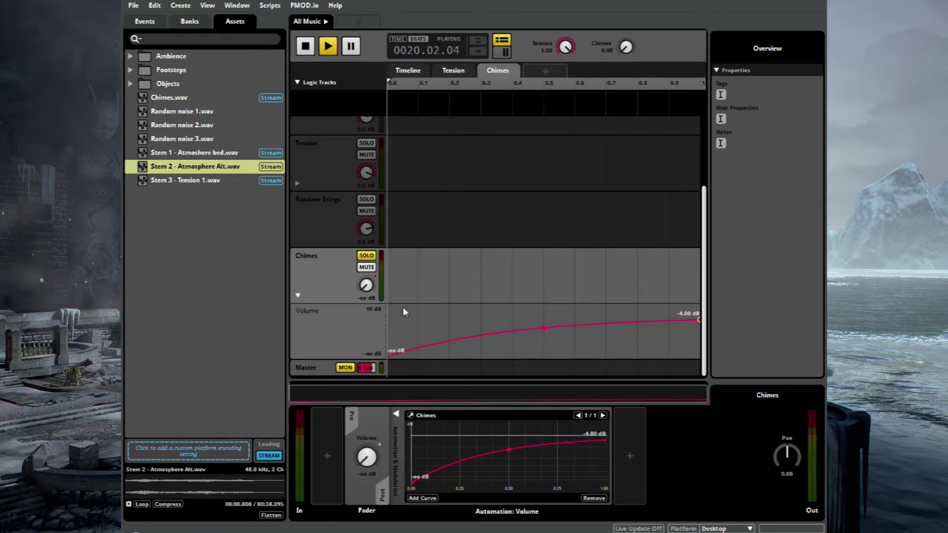
left_click(298, 296)
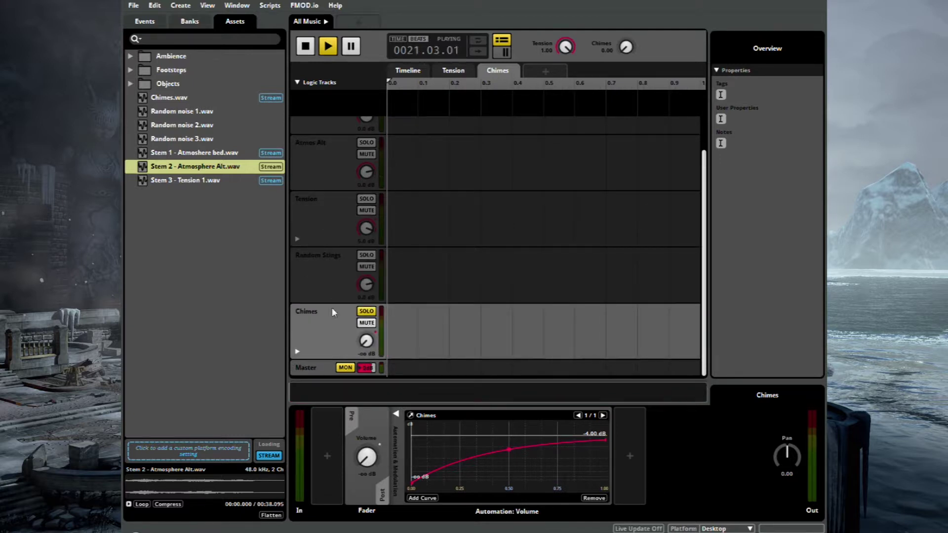
left_click(368, 311)
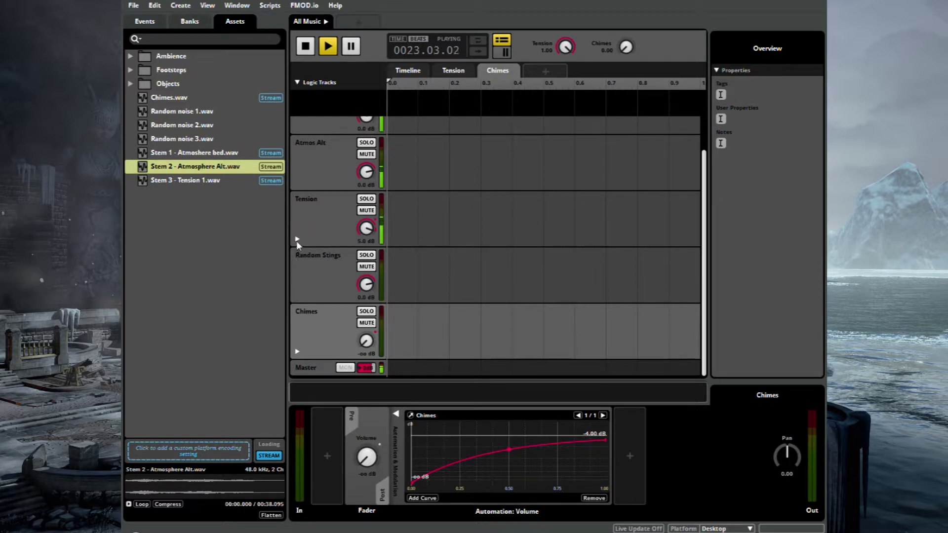
- Automate the Tension track's volume on the Chimes parameter, falling from 5.00 dB at 0 to -oo dB at 1 with a slight upward bow
scroll(354, 247, "up", 1)
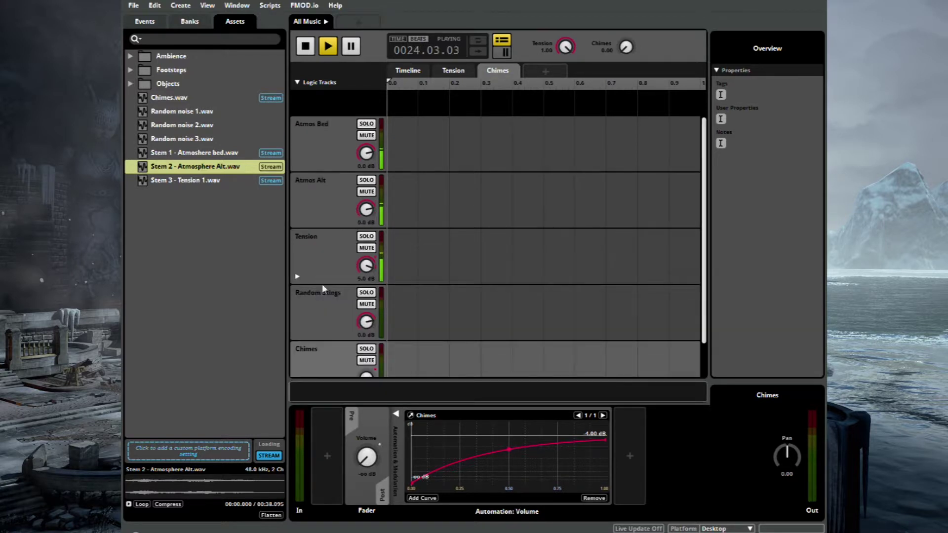
left_click(404, 260)
left_click(297, 275)
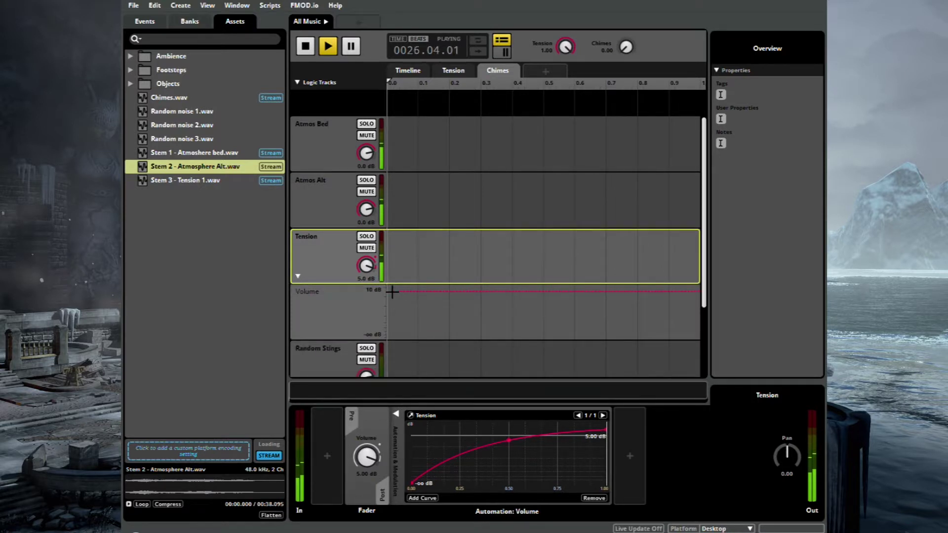
left_click(392, 291)
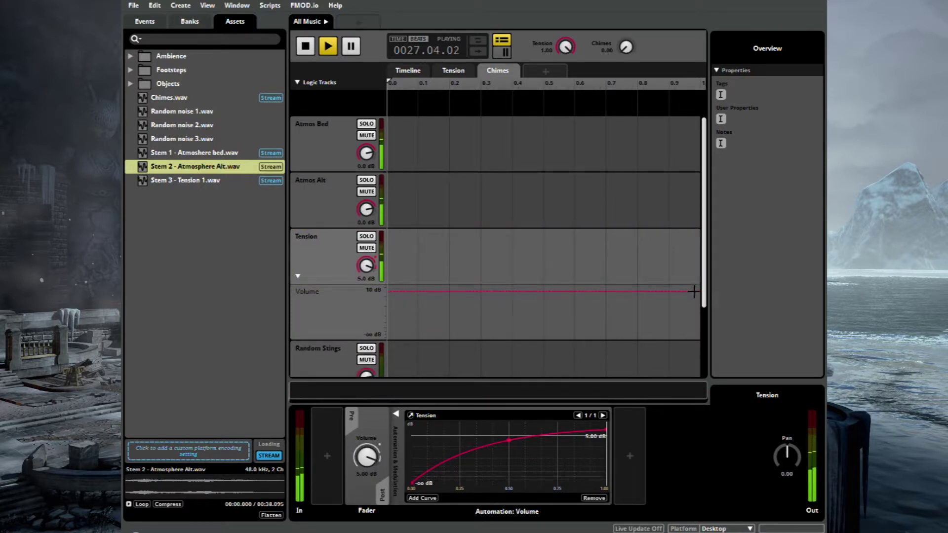
left_click(389, 291)
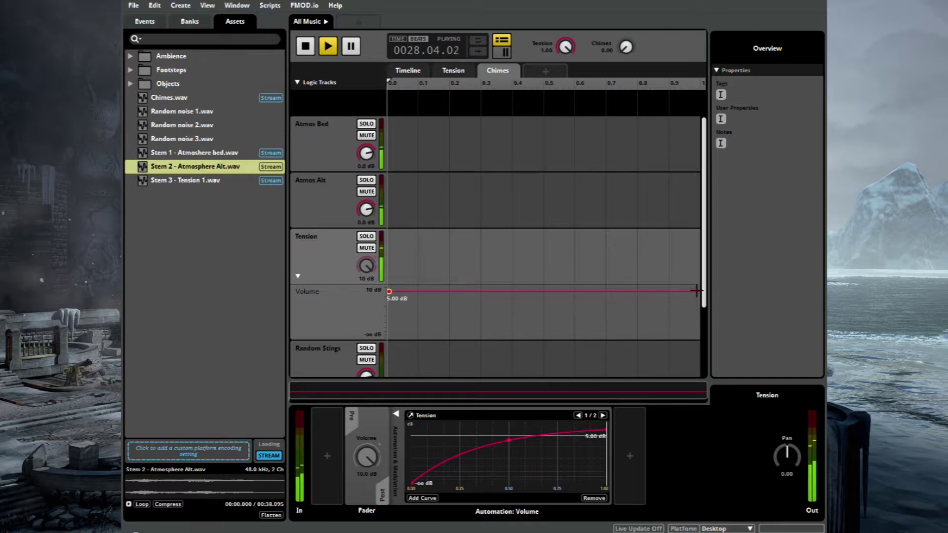
left_click_drag(696, 291, 699, 338)
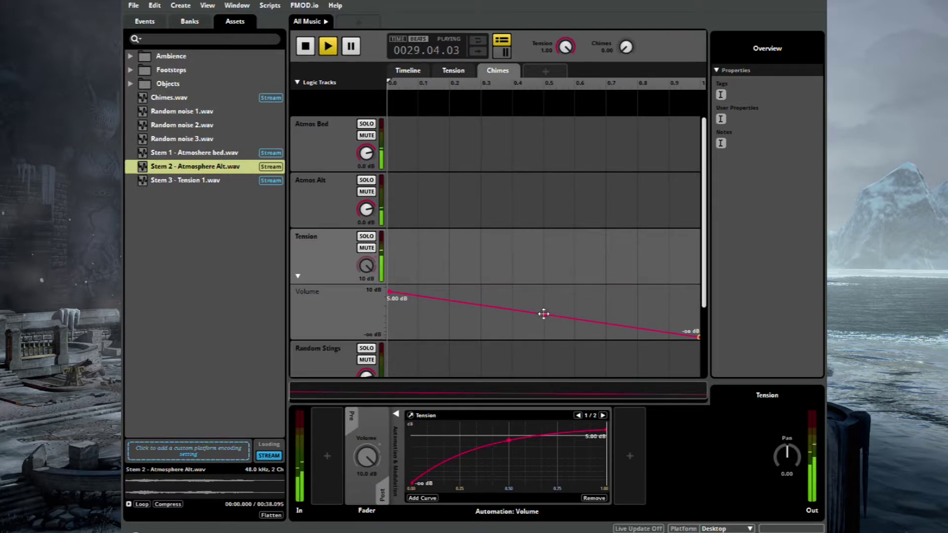
left_click_drag(543, 314, 545, 310)
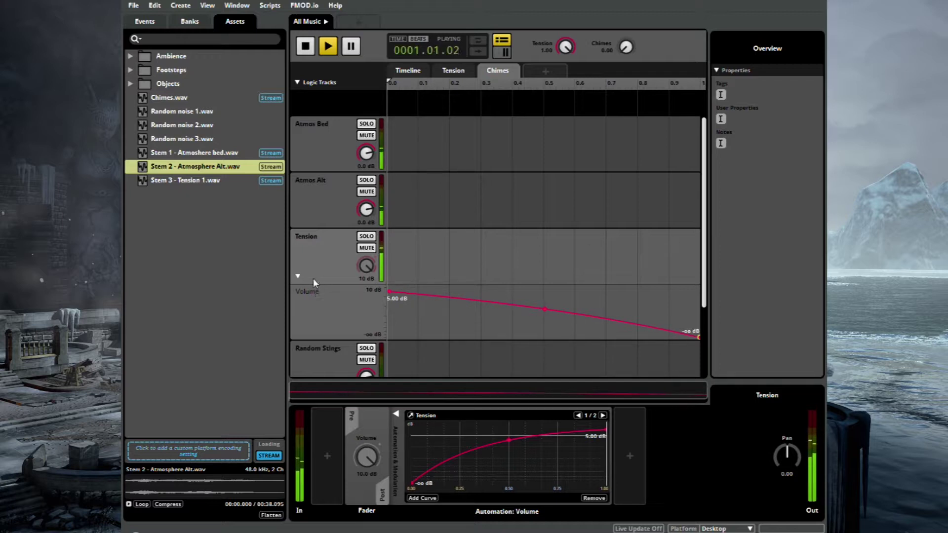
left_click(298, 278)
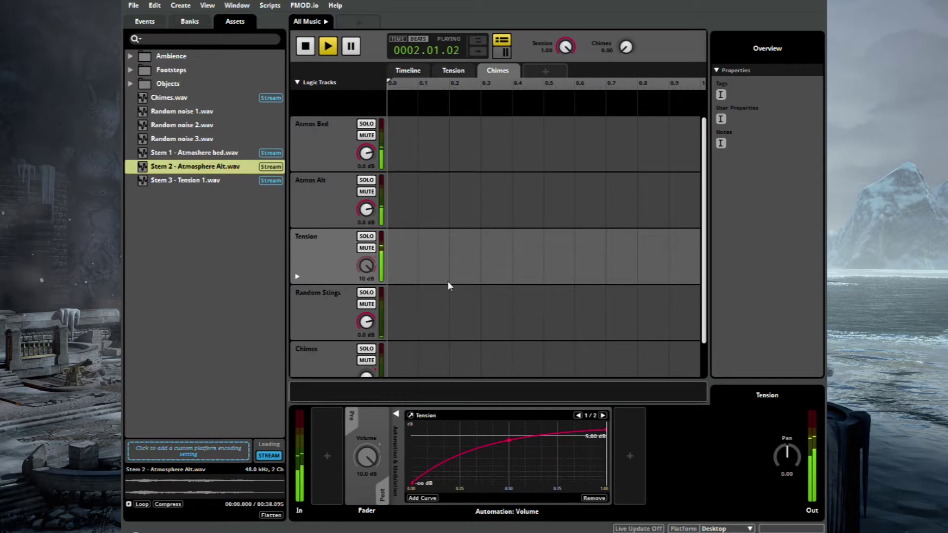
- Automate the Random Stings track's volume on the Chimes parameter in a straight fall from 0.00 dB near 0 to -oo dB at 1
scroll(499, 289, "down", 1)
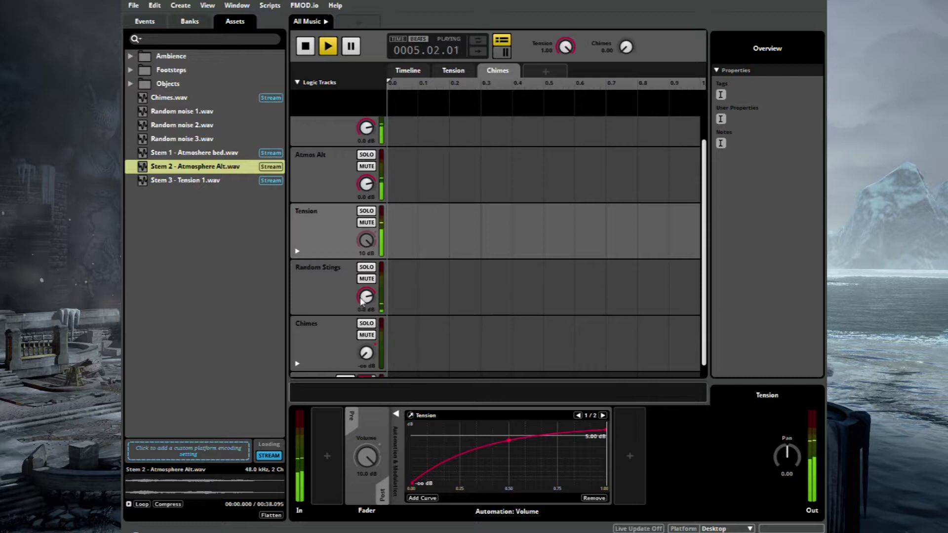
right_click(366, 297)
left_click(391, 302)
left_click(395, 326)
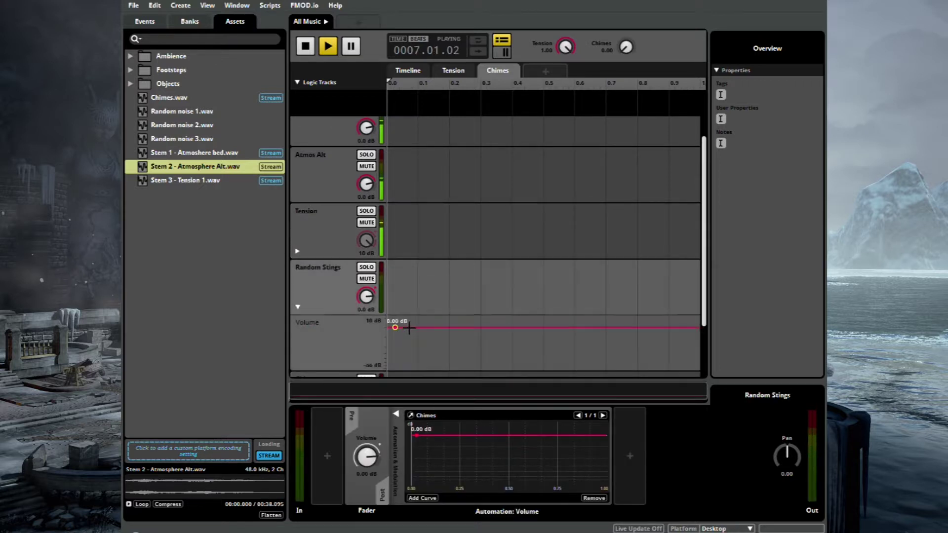
left_click(693, 329)
left_click_drag(693, 328, 699, 367)
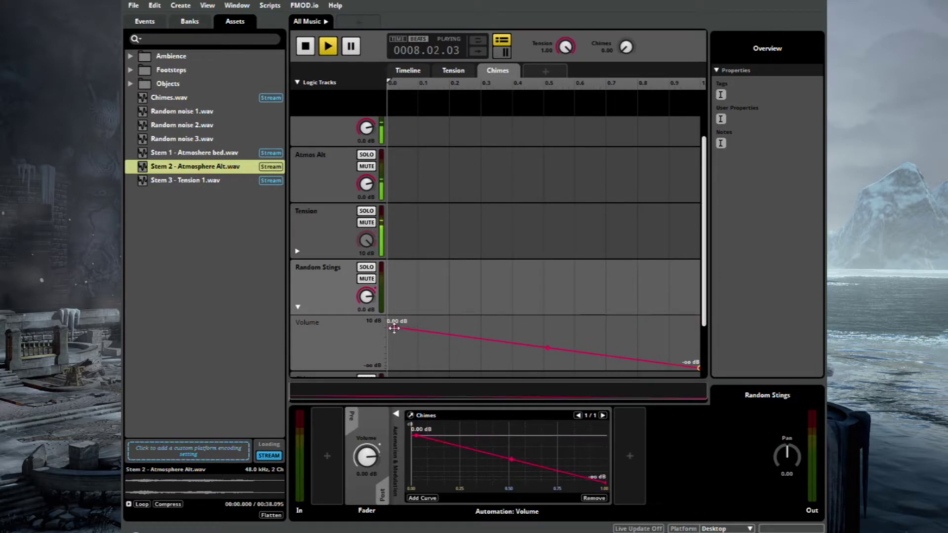
left_click(298, 307)
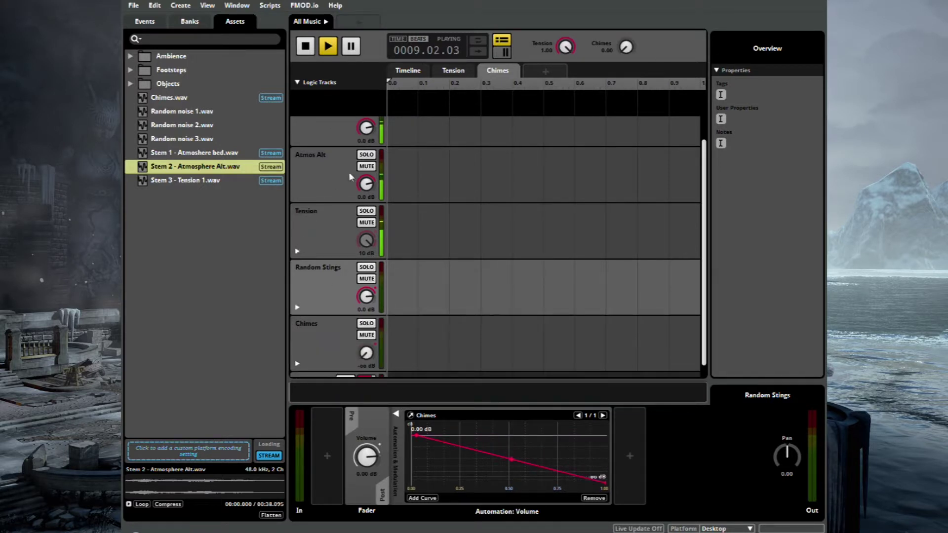
- Automate the Atmos Alt track's volume on the Chimes parameter with an upward-bowed curve falling from 0.00 dB to -oo dB at 1
right_click(367, 189)
left_click(383, 196)
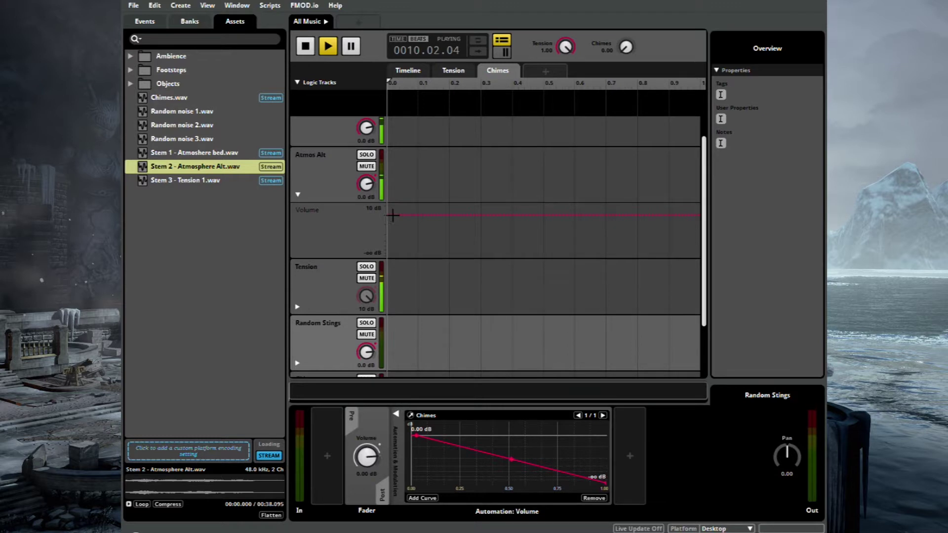
left_click(392, 215)
left_click(698, 214)
left_click_drag(699, 214, 699, 256)
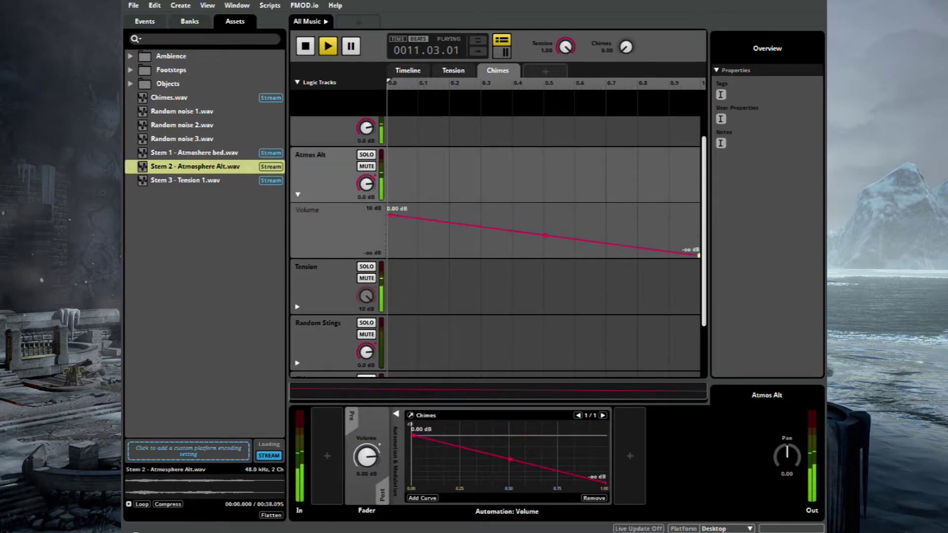
left_click_drag(550, 234, 546, 223)
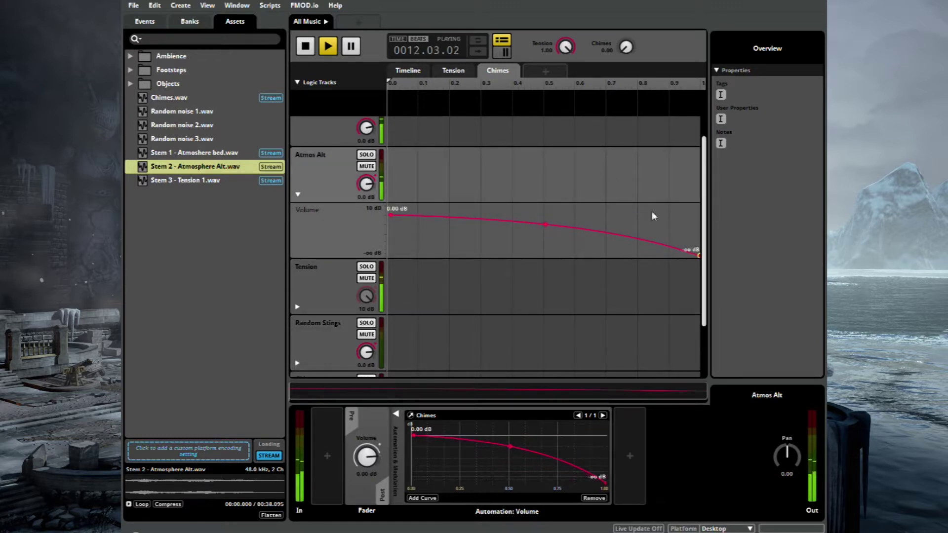
scroll(703, 198, "up", 1)
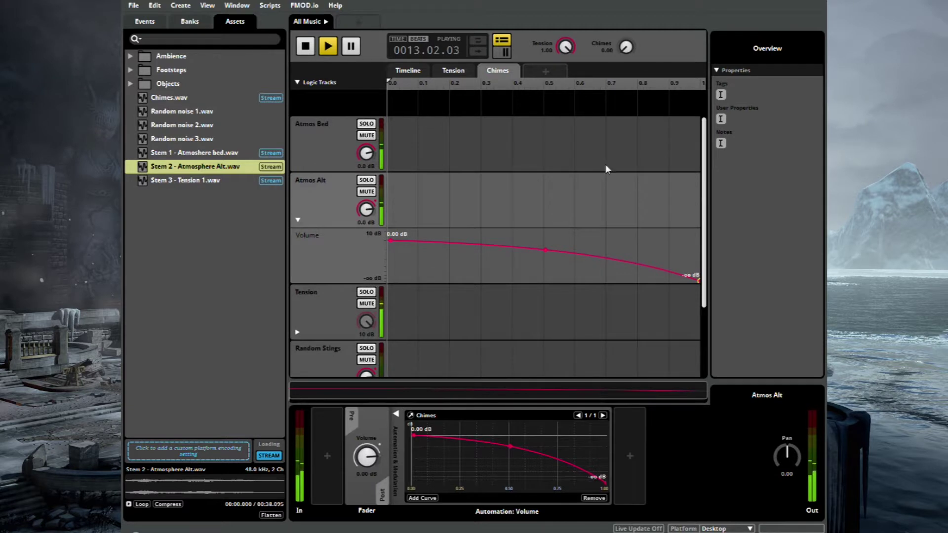
left_click(298, 220)
- Automate the Atmos Bed track's volume on the Chimes parameter with an upward-bowed curve falling from 0.00 dB to -oo dB at 1
right_click(366, 154)
left_click(402, 162)
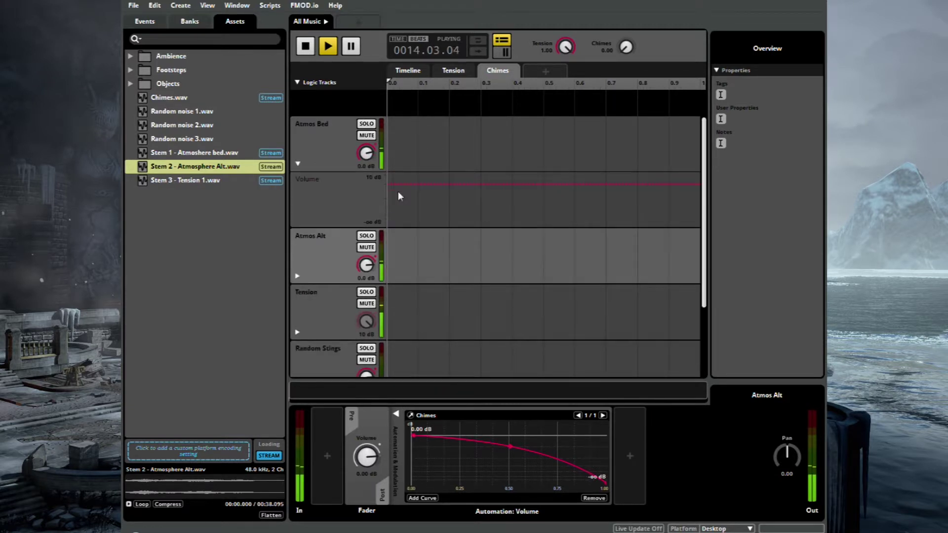
left_click(390, 184)
left_click(698, 184)
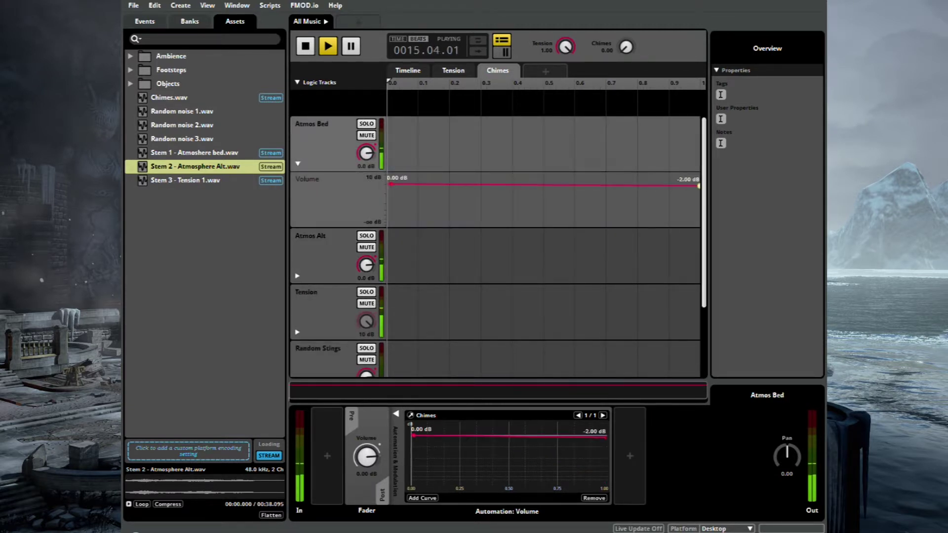
left_click_drag(698, 184, 699, 225)
left_click_drag(548, 207, 545, 192)
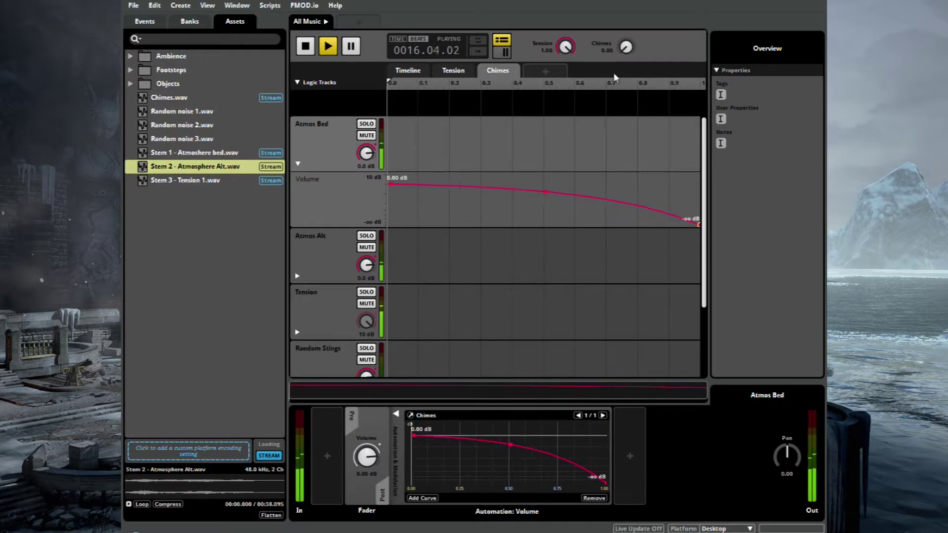
- Audition the crossfade during playback by raising the Chimes parameter to 1.00 and bringing it back down to 0.00
left_click_drag(627, 49, 628, 37)
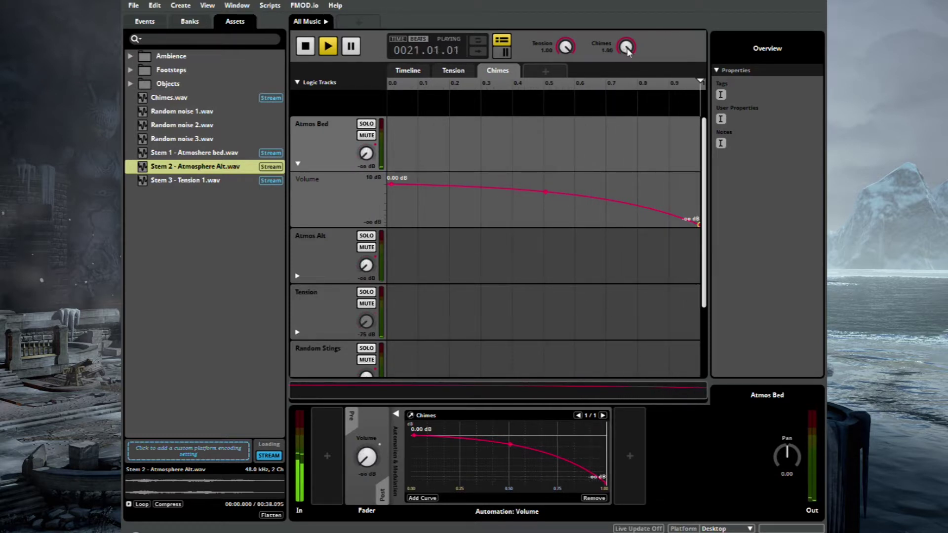
left_click_drag(626, 48, 626, 84)
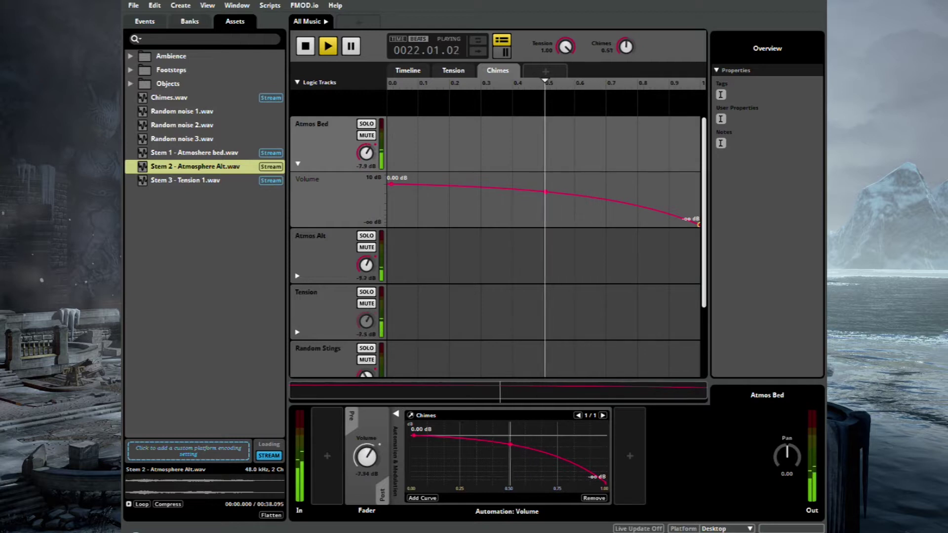
left_click_drag(633, 50, 634, 72)
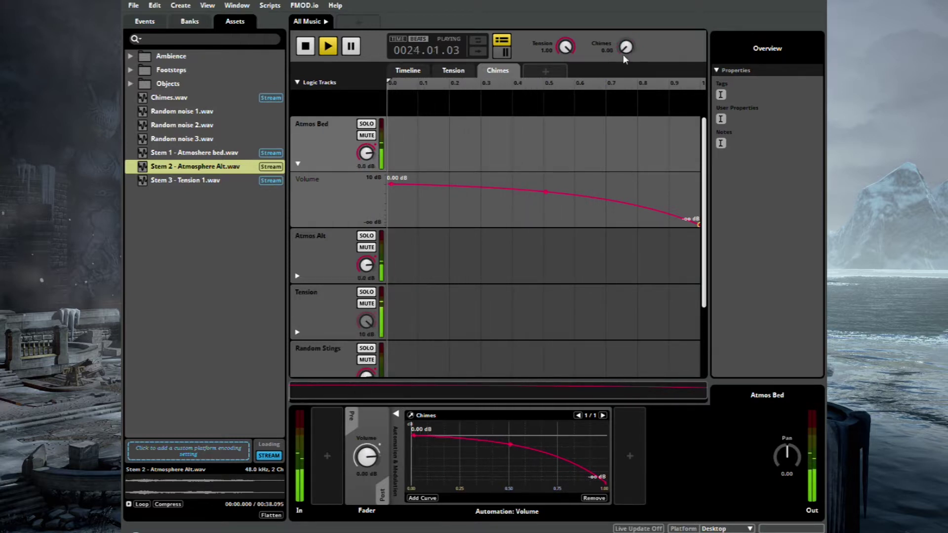
- Lower the Tension parameter to 0.01 and set the Chimes parameter's seek speed to about 0.22/s
left_click_drag(565, 48, 564, 128)
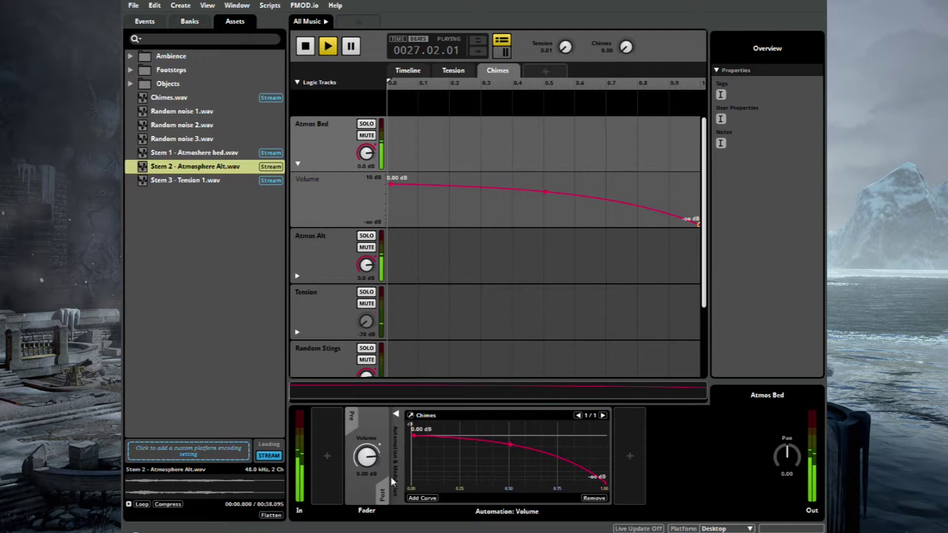
left_click(511, 75)
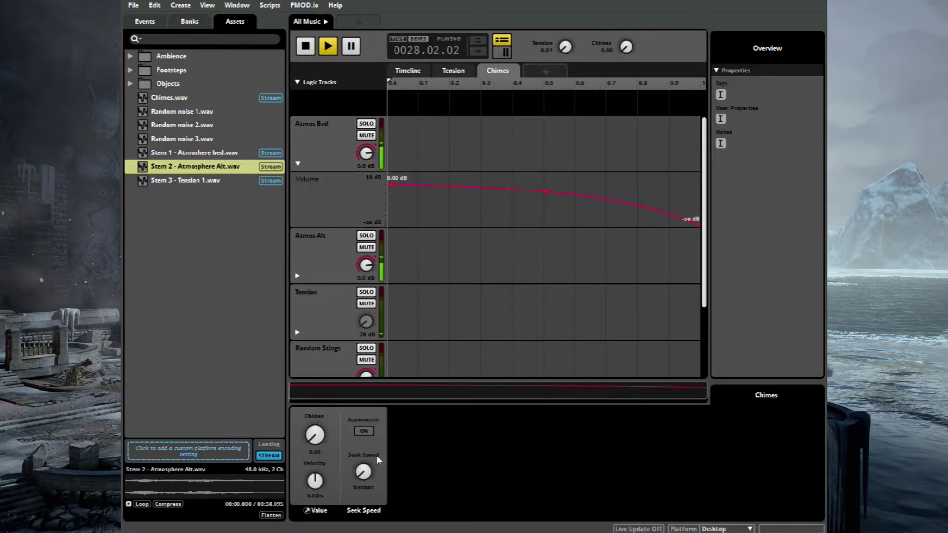
left_click_drag(364, 472, 364, 461)
- With Chimes raised to 0.85 during playback, raise the end point of the Chimes track's volume curve to -2.00 dB
left_click_drag(626, 52, 626, 17)
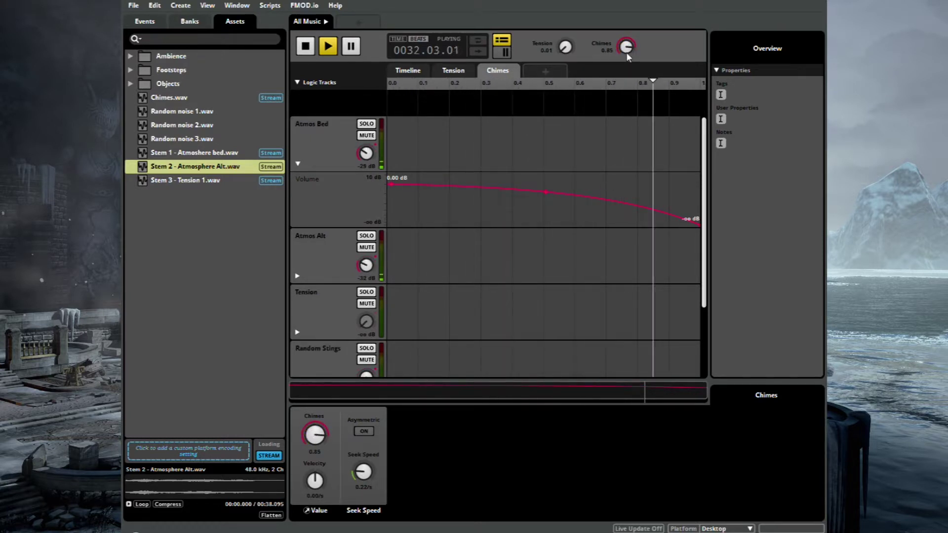
left_click_drag(703, 218, 707, 311)
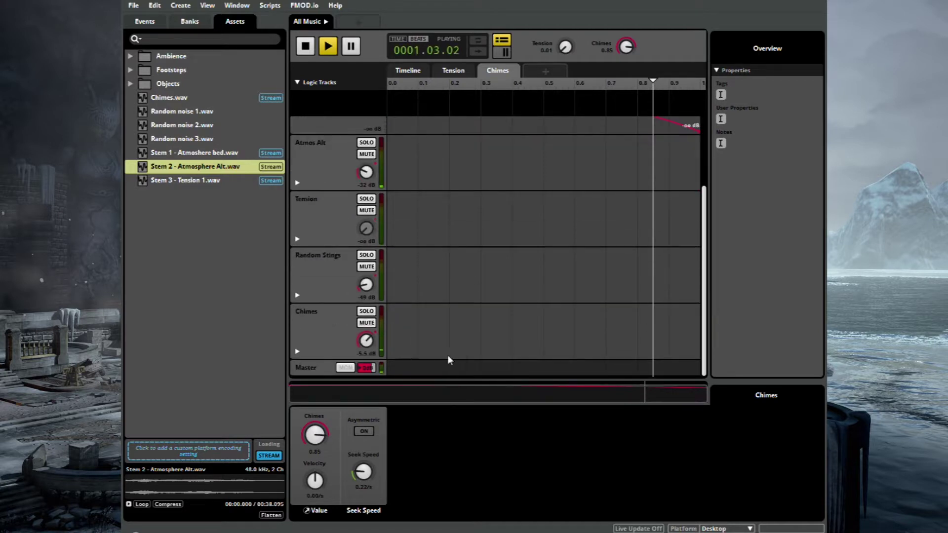
left_click(444, 339)
left_click(297, 351)
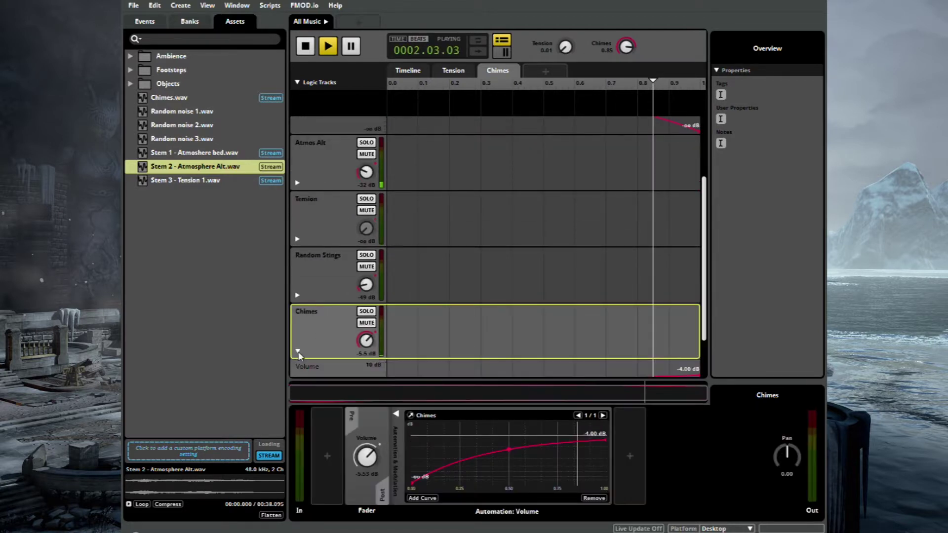
left_click_drag(705, 317, 704, 385)
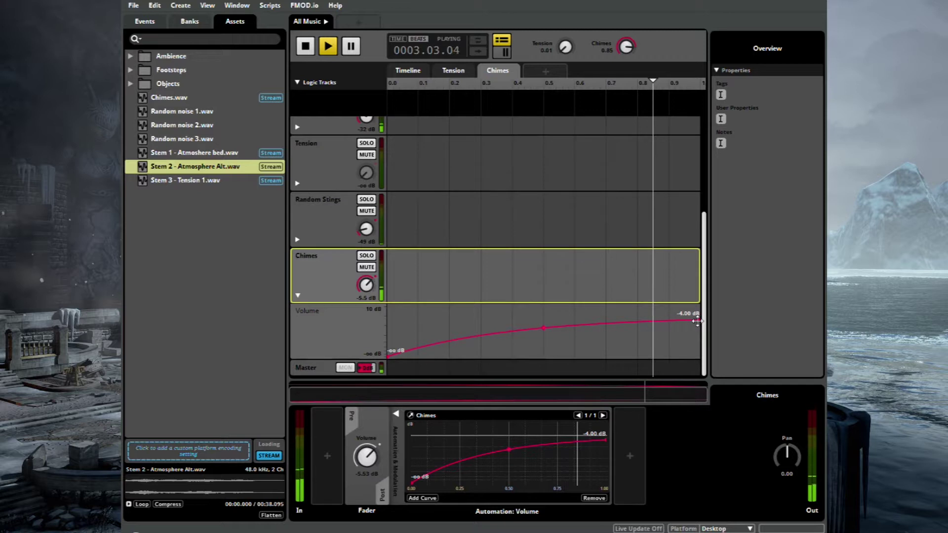
left_click_drag(698, 320, 699, 317)
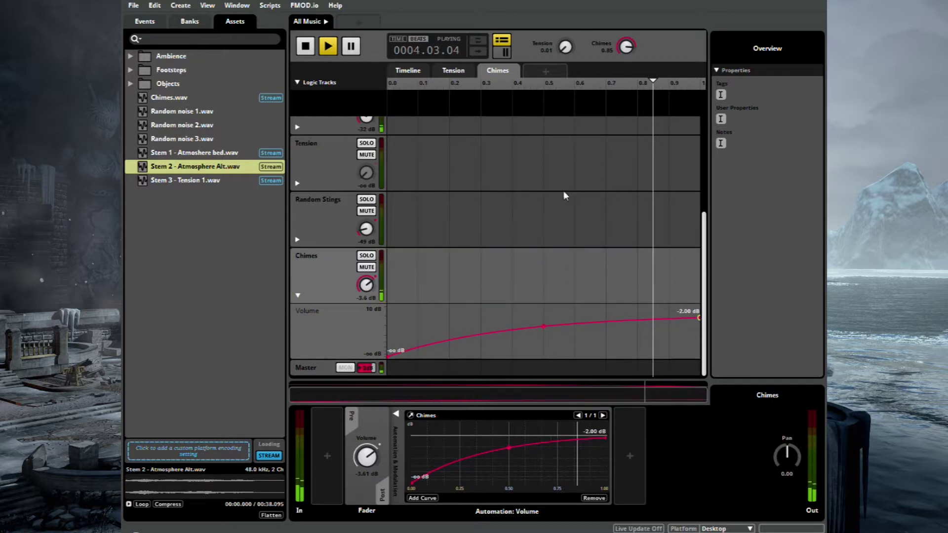
- Return the Chimes parameter to 0.00, review the tracks on the timeline and stop playback
left_click_drag(626, 50, 601, 50)
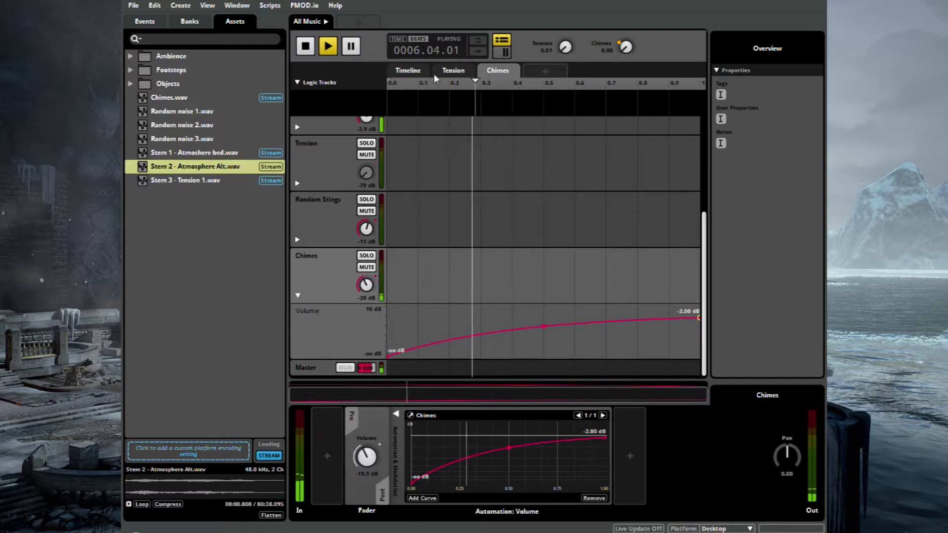
left_click(405, 71)
scroll(567, 242, "up", 3)
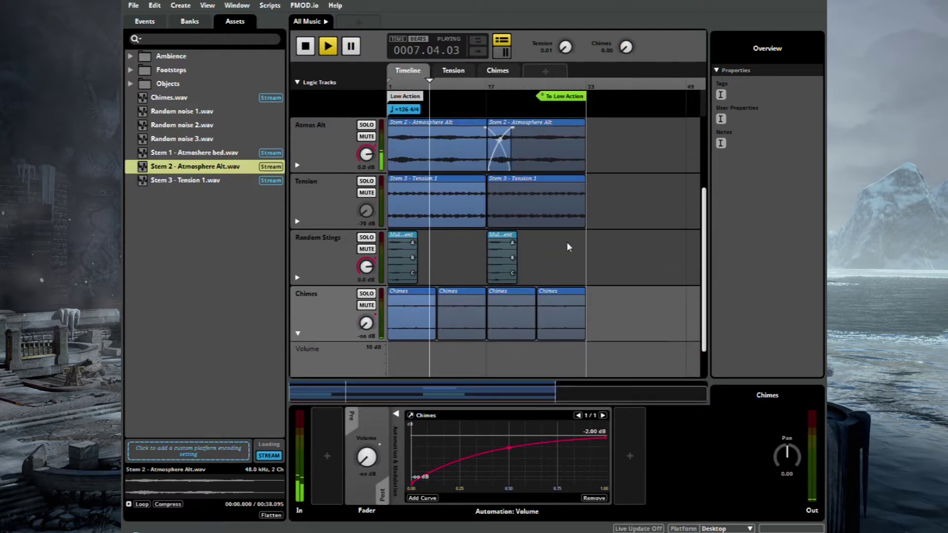
scroll(568, 242, "up", 1)
scroll(338, 261, "down", 6)
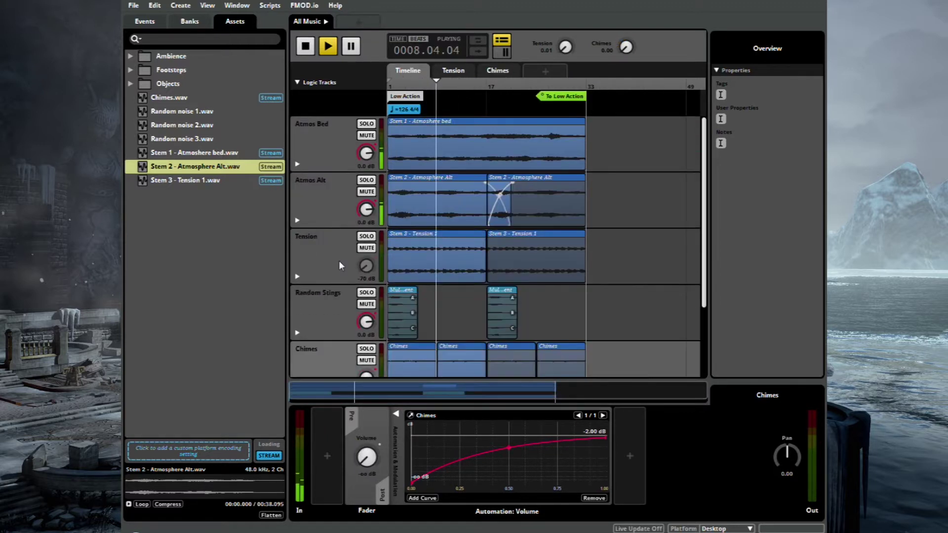
scroll(298, 296, "up", 5)
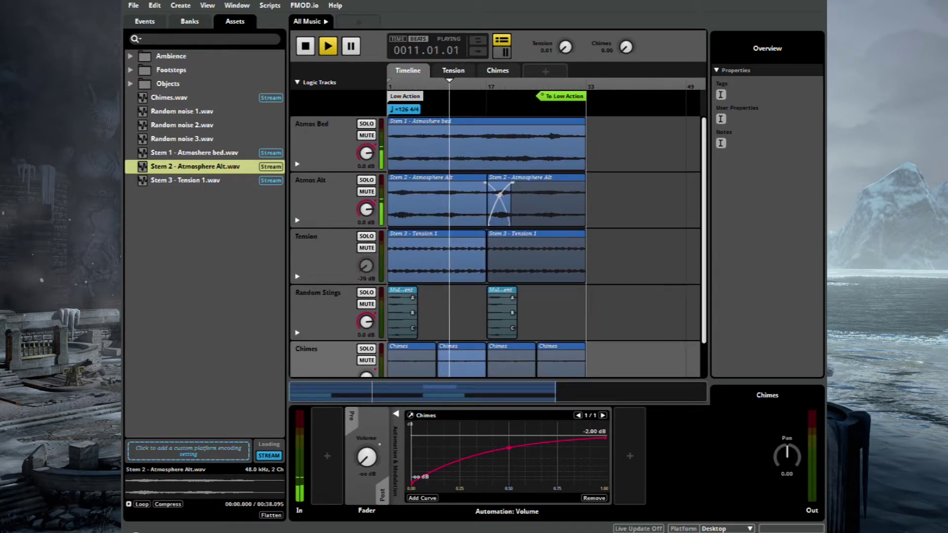
left_click(139, 7)
left_click(143, 8)
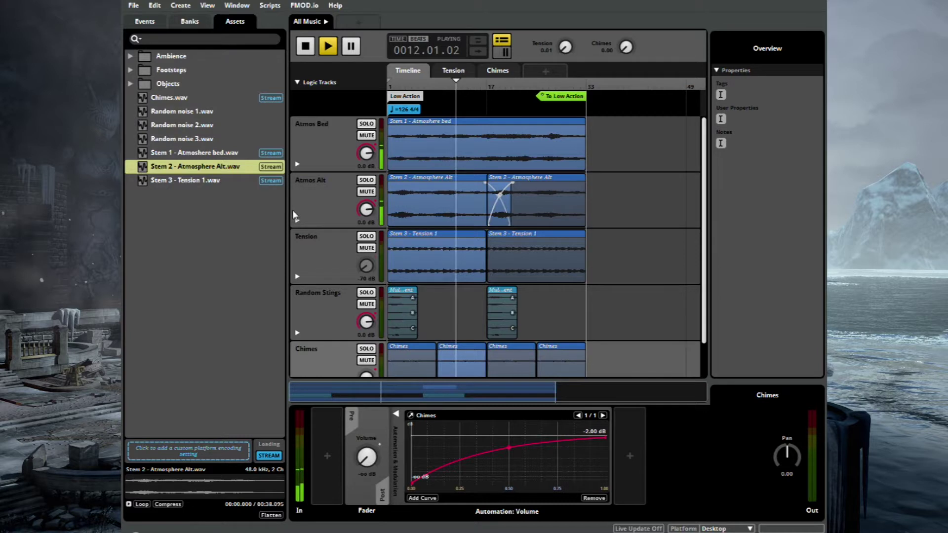
key("space")
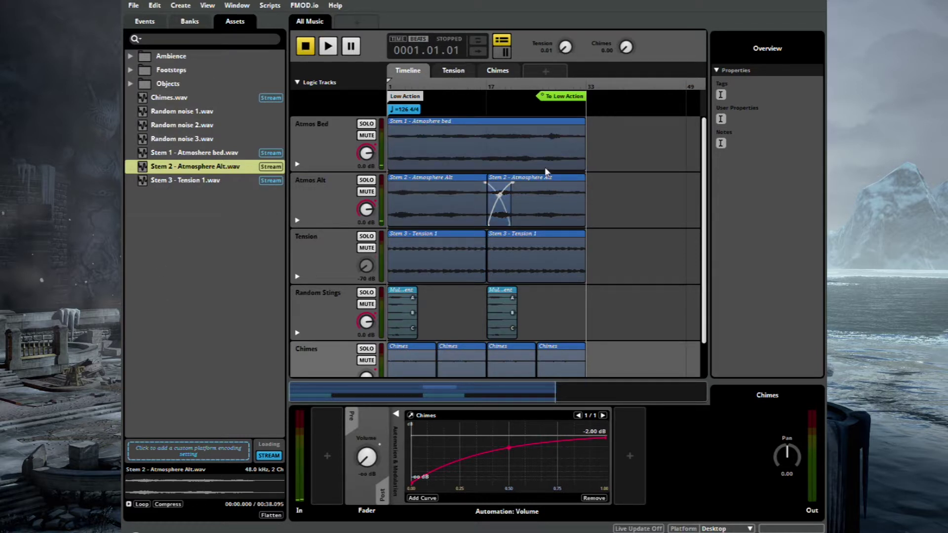
- Copy the Stem 1 instrument on the Atmos Bed track and place the duplicate past the existing loop, starting at bar 37
left_click(637, 183)
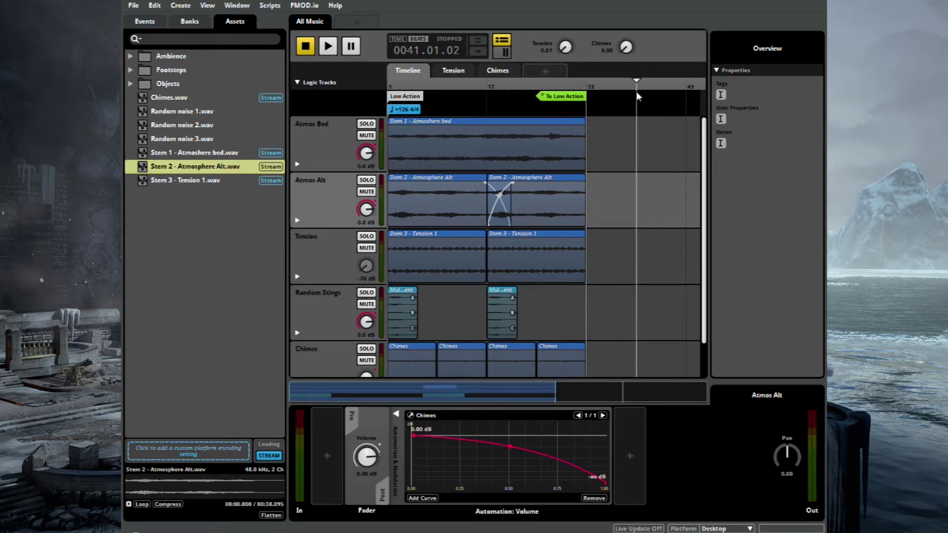
left_click(501, 150)
key("ctrl+c")
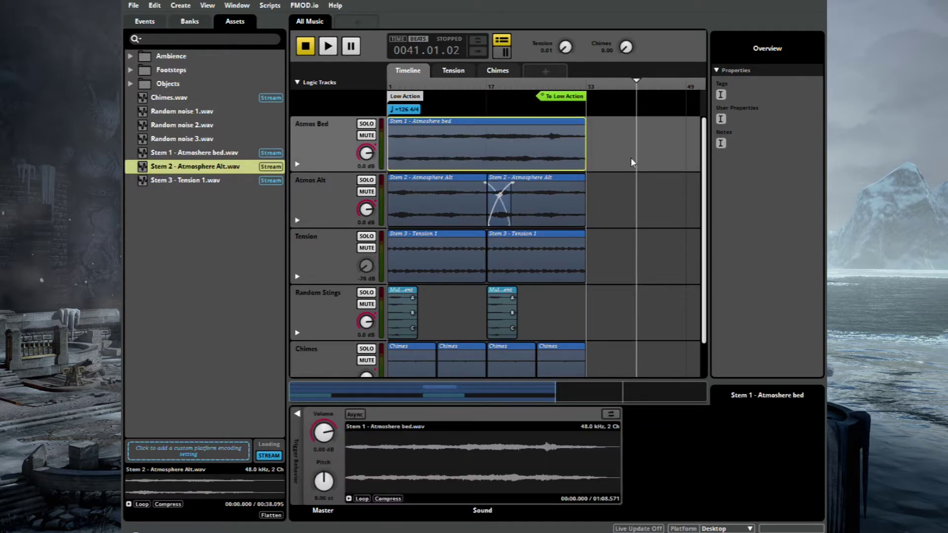
left_click(632, 158)
key("ctrl+v")
scroll(653, 170, "up", 3)
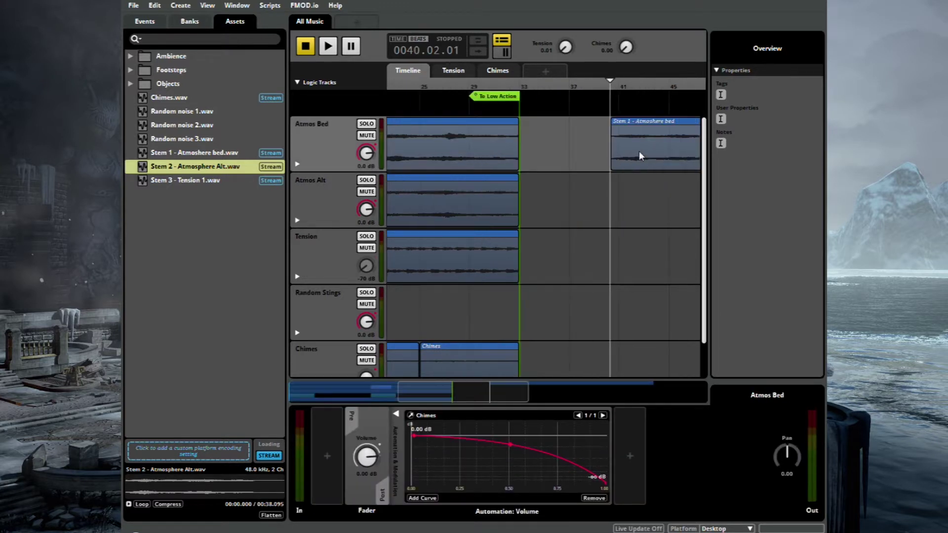
left_click_drag(639, 154, 598, 152)
scroll(587, 145, "down", 4)
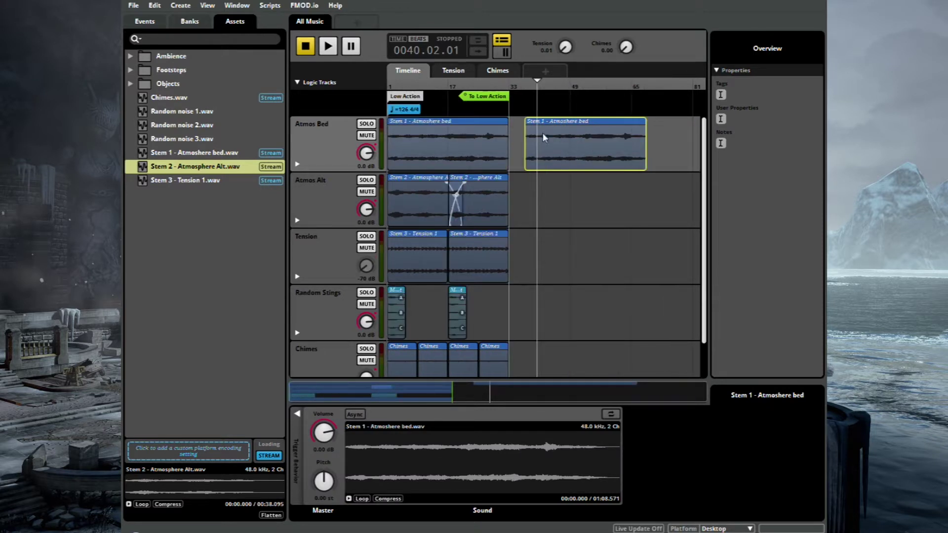
- Add a destination marker named Medium Action at the start of the duplicated Atmos Bed instrument
left_click(527, 102)
right_click(532, 103)
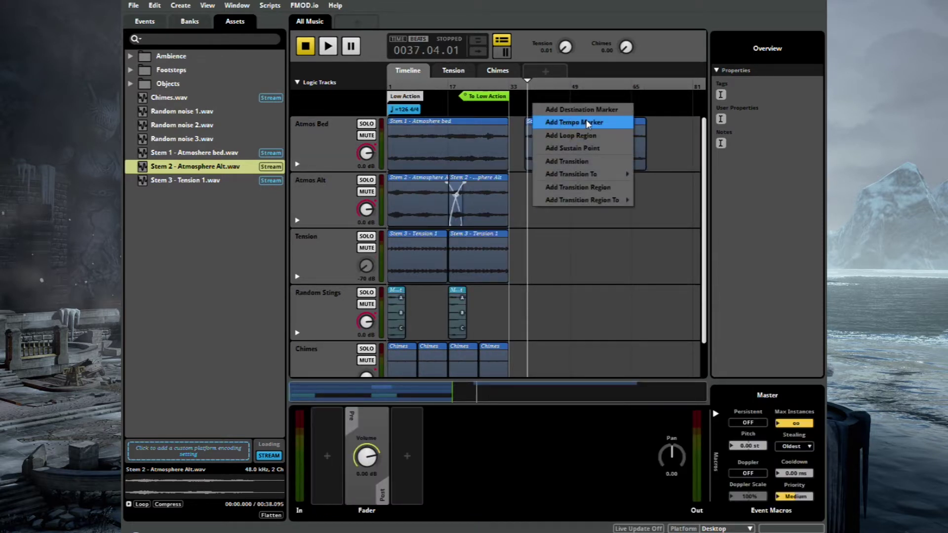
left_click(560, 110)
double_click(546, 95)
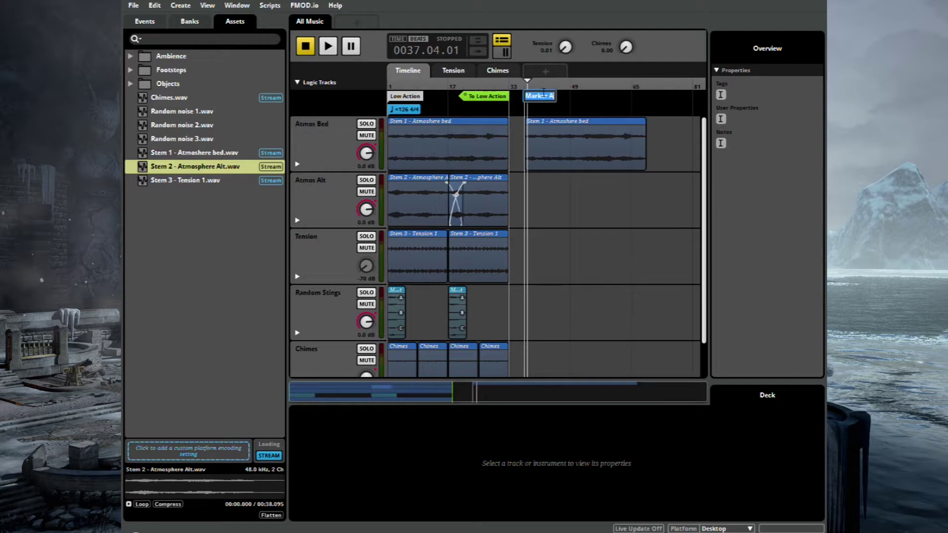
type("Me")
type("Action")
left_click(577, 225)
- Add a transition region spanning the whole duplicated Atmos Bed instrument, from bar 37 to its end
left_click(560, 108)
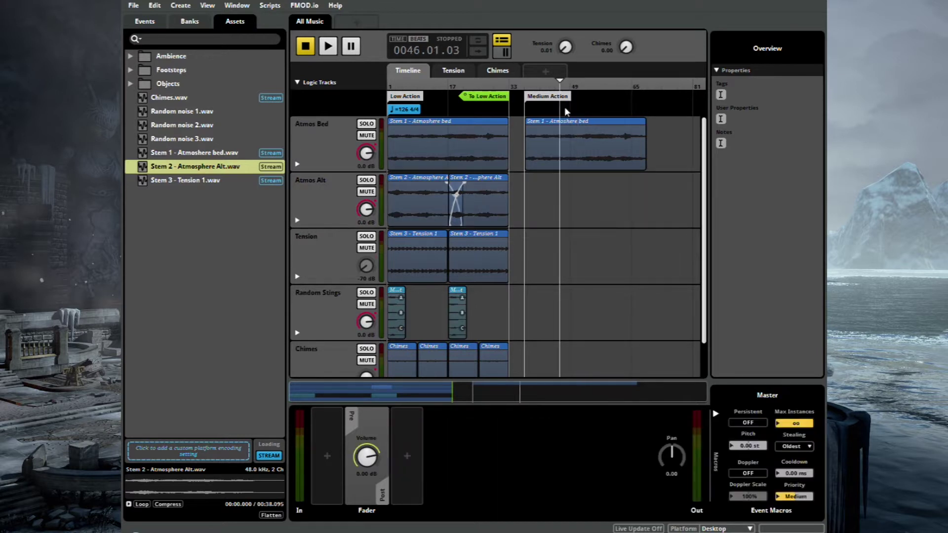
left_click(623, 111)
scroll(622, 115, "up", 3)
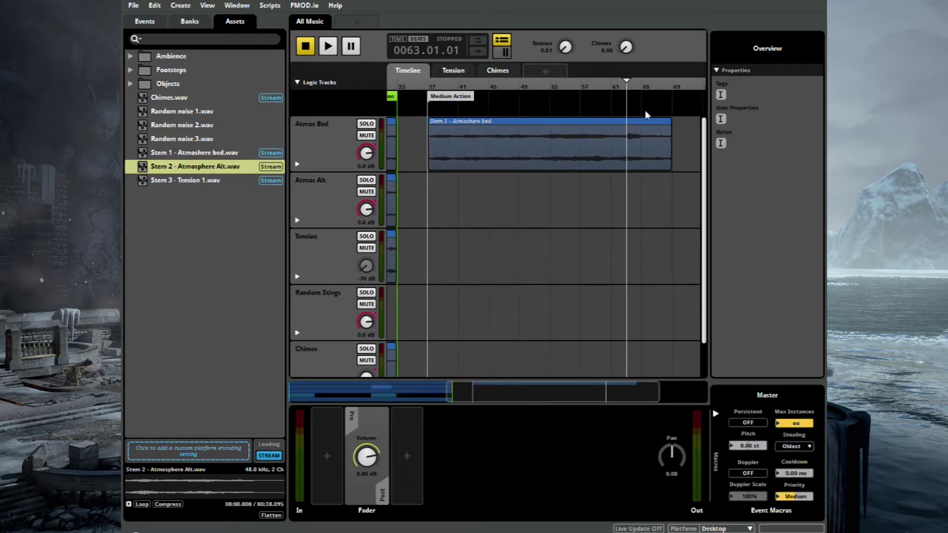
right_click(645, 111)
left_click(706, 200)
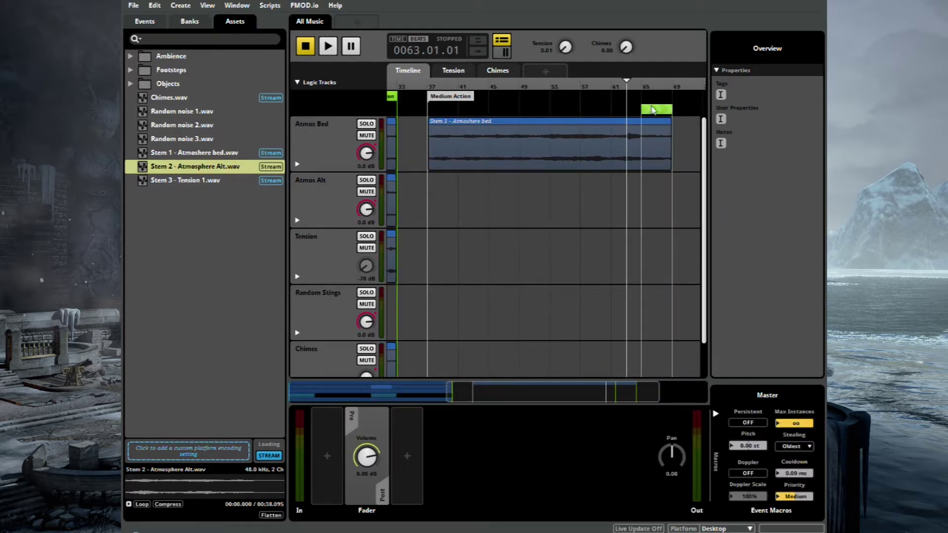
left_click(642, 108)
left_click_drag(642, 108, 428, 109)
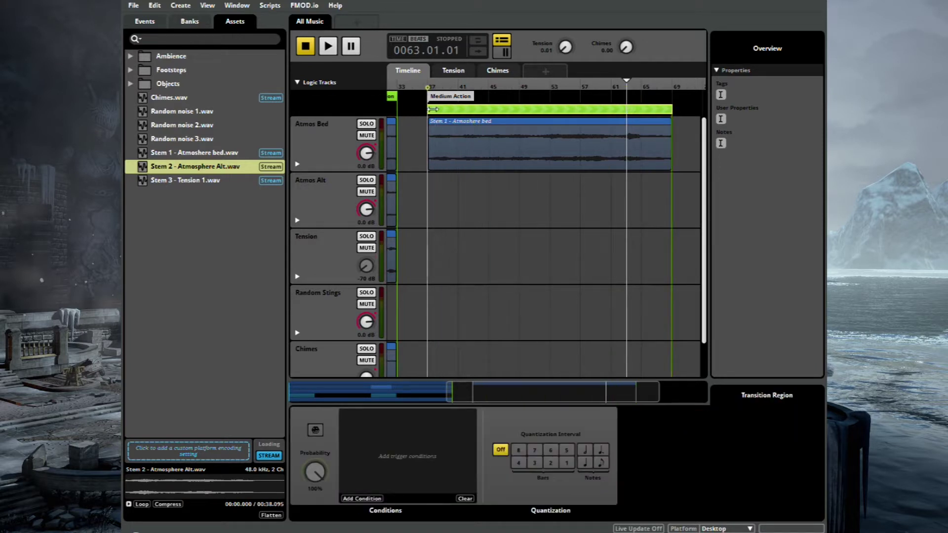
scroll(517, 243, "down", 2, "ctrl")
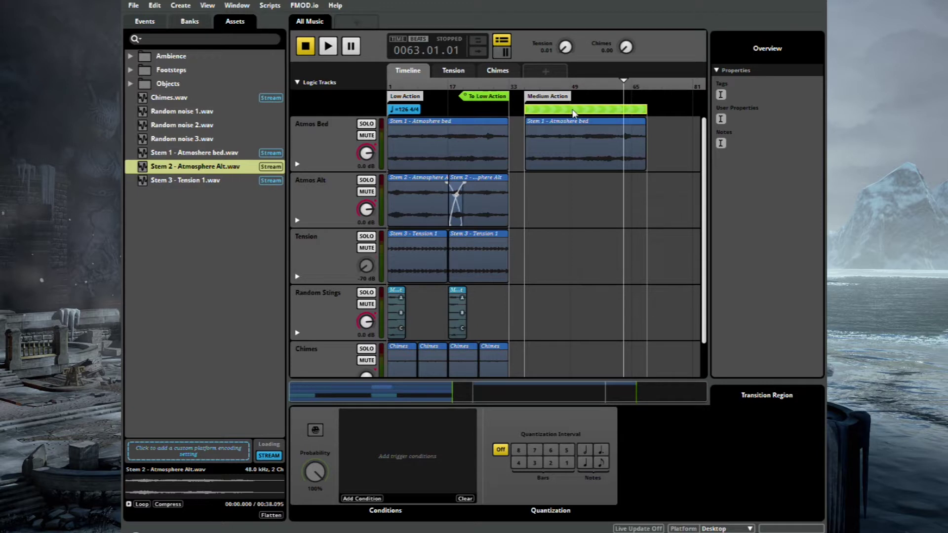
- Set the destination of the transition region over the Medium Action section to Low Action
right_click(603, 111)
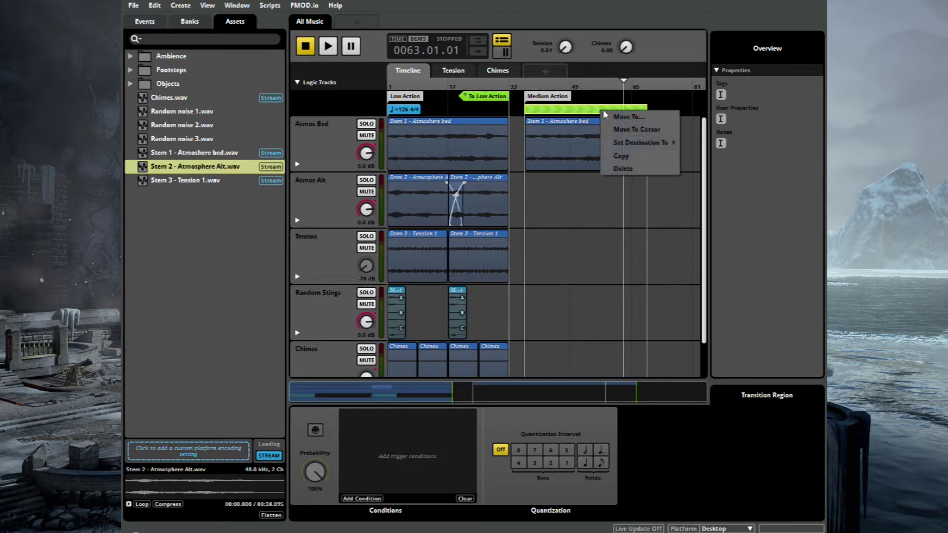
mouse_move(648, 141)
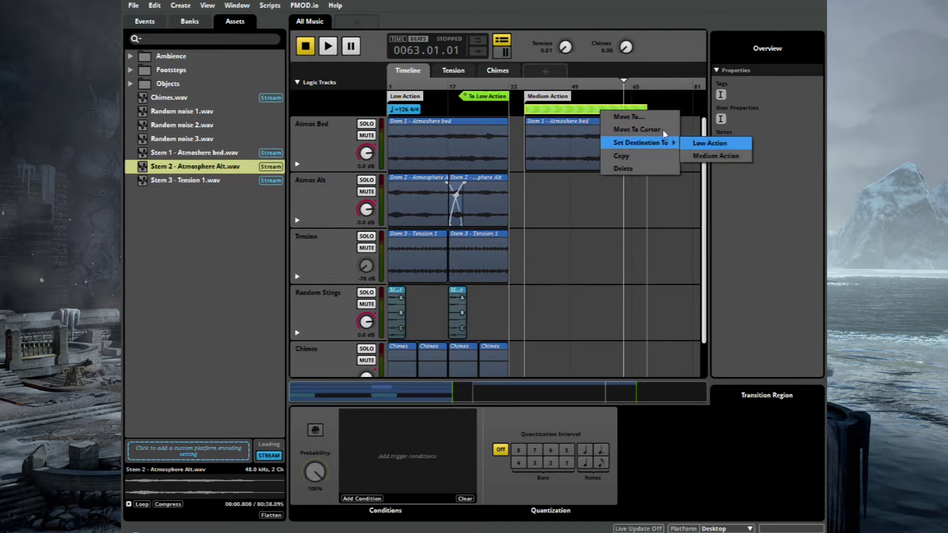
left_click(710, 143)
- Add a second transition region covering the full Low Action section and line up both regions above the destination markers
right_click(439, 108)
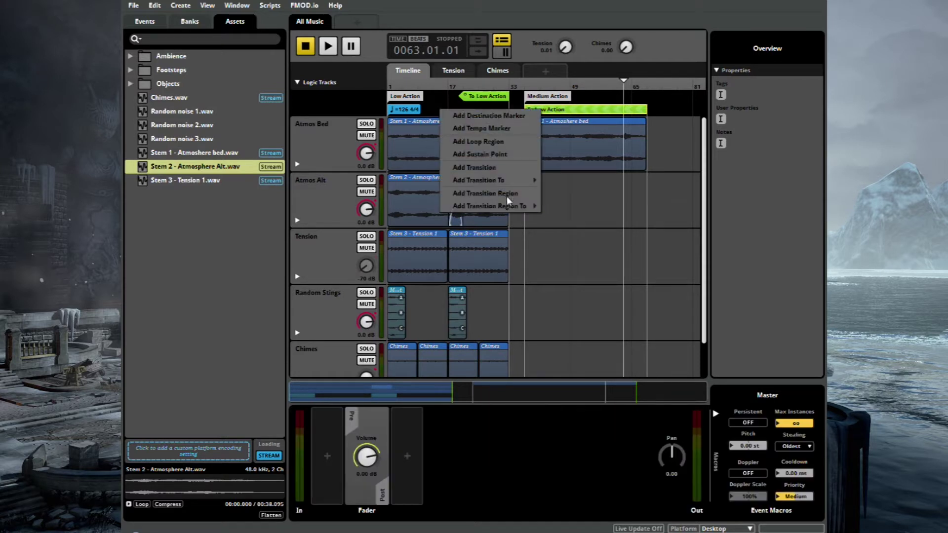
left_click(521, 194)
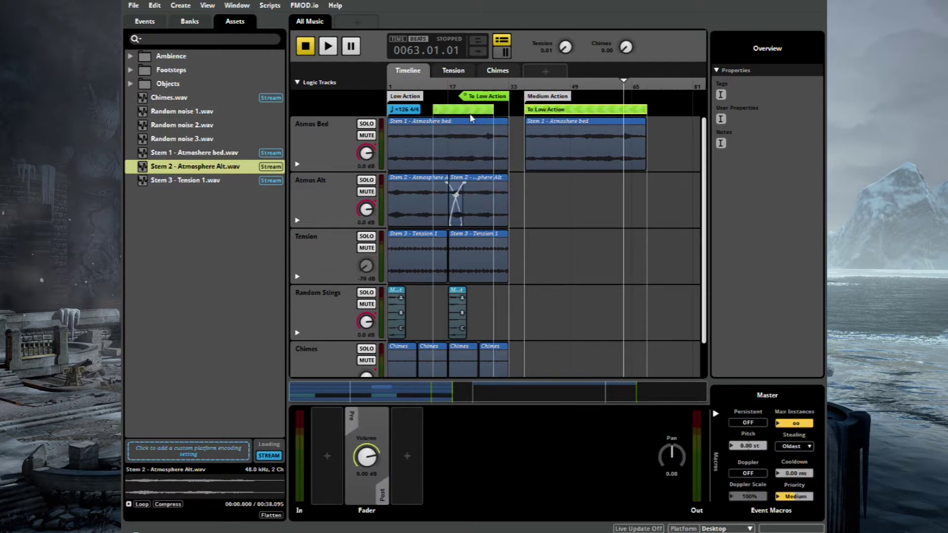
left_click(466, 96)
left_click_drag(466, 93, 414, 115)
left_click_drag(592, 119, 588, 98)
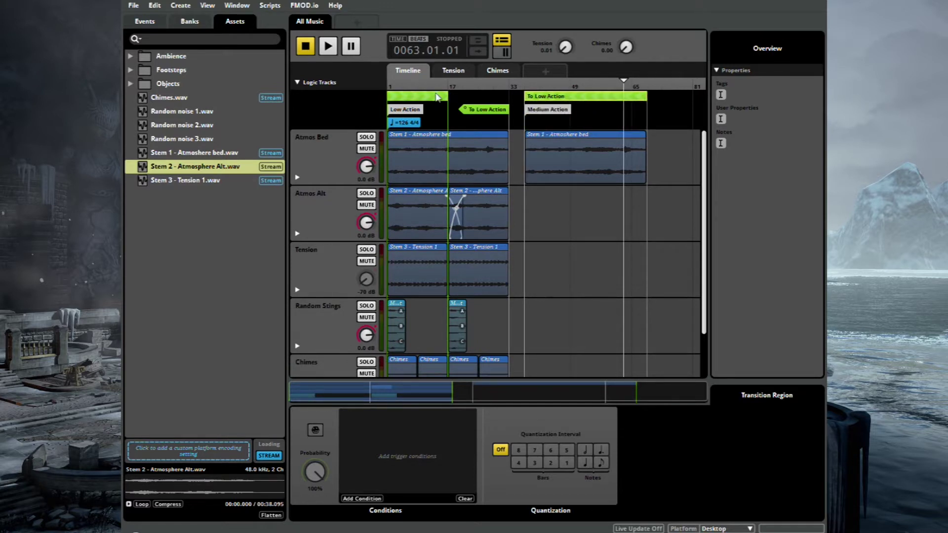
left_click_drag(447, 94, 509, 95)
- Set the destination of the transition region over the Low Action section to Medium Action
right_click(487, 99)
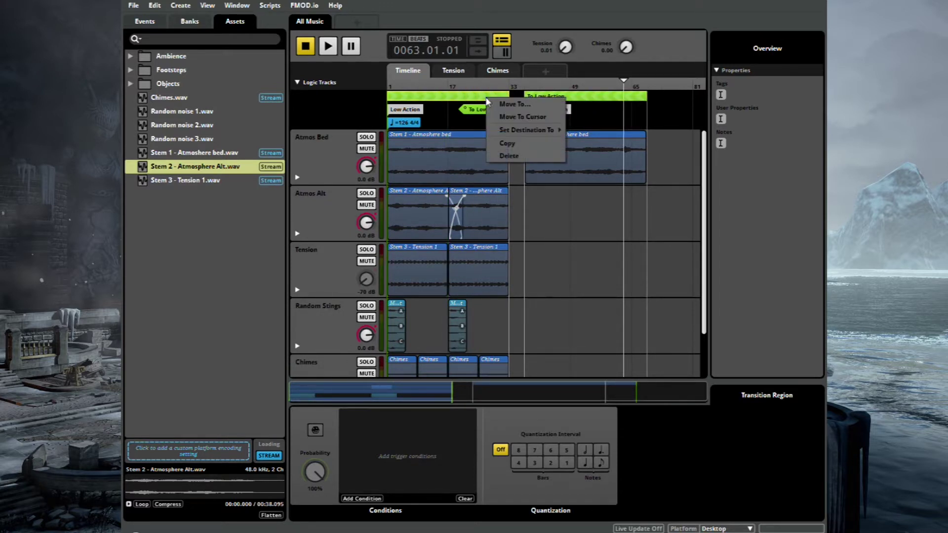
mouse_move(543, 131)
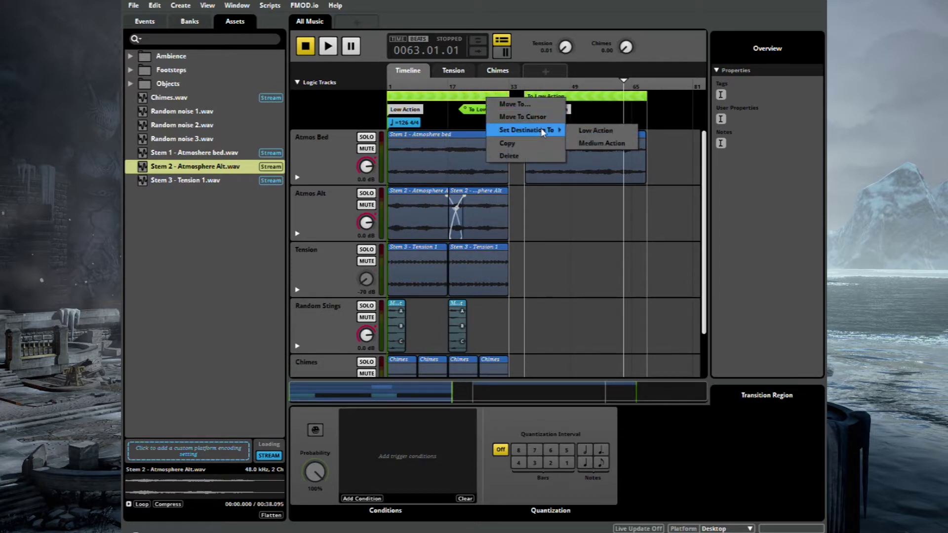
left_click(604, 142)
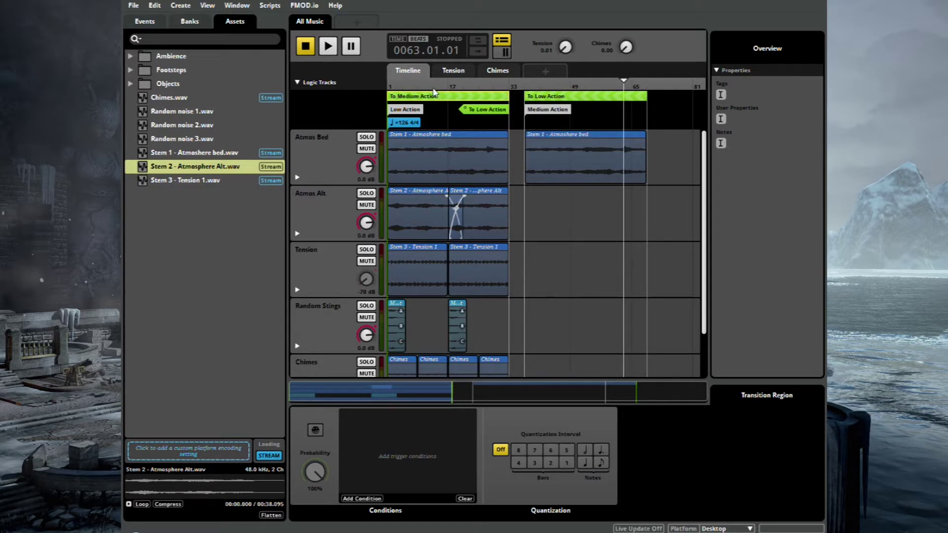
- Set the quantization interval of both transition regions to 2 bars
left_click(550, 462)
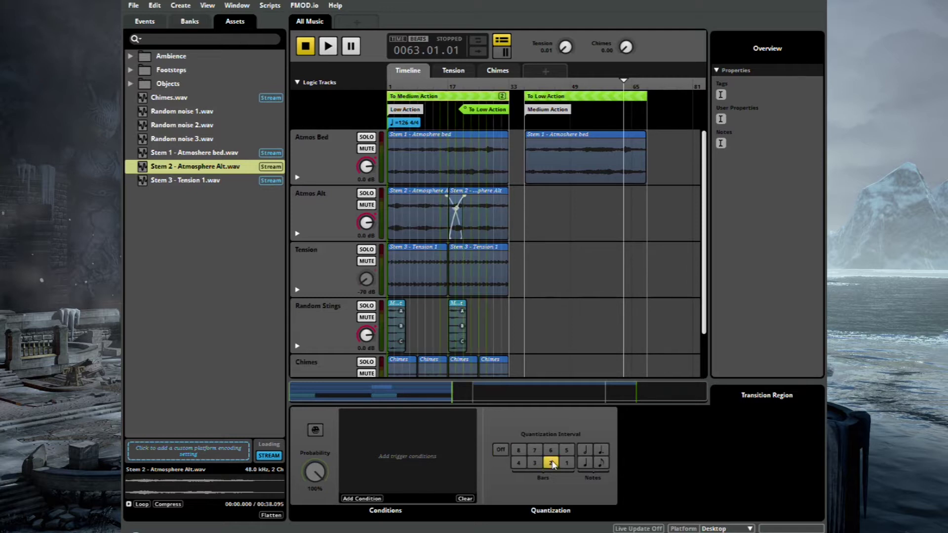
left_click(588, 96)
left_click(551, 464)
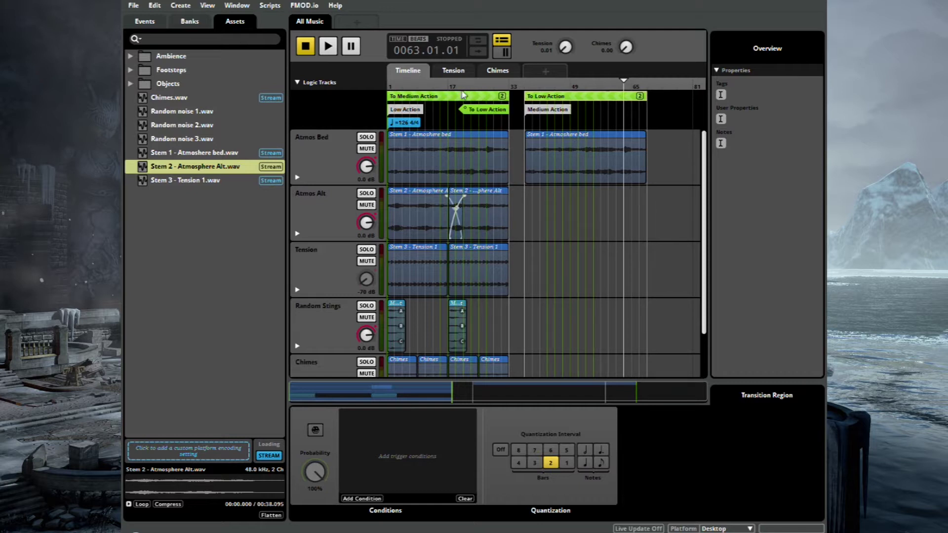
- Play the event from within the Low Action section to audition the transition to Medium Action
left_click(431, 84)
key("space")
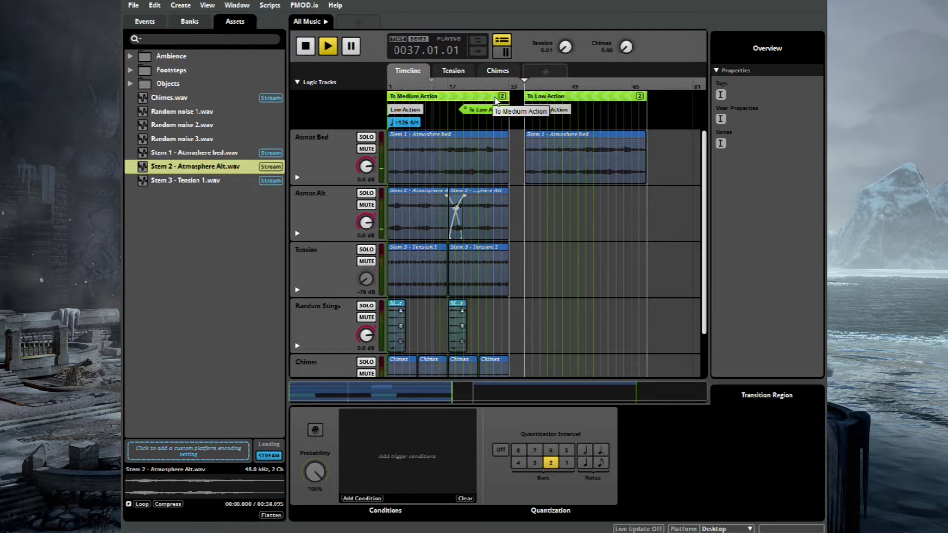
- Stop playback and add a trigger condition to the To Medium Action region using a new 0 to 1 user parameter named Action state
key("space")
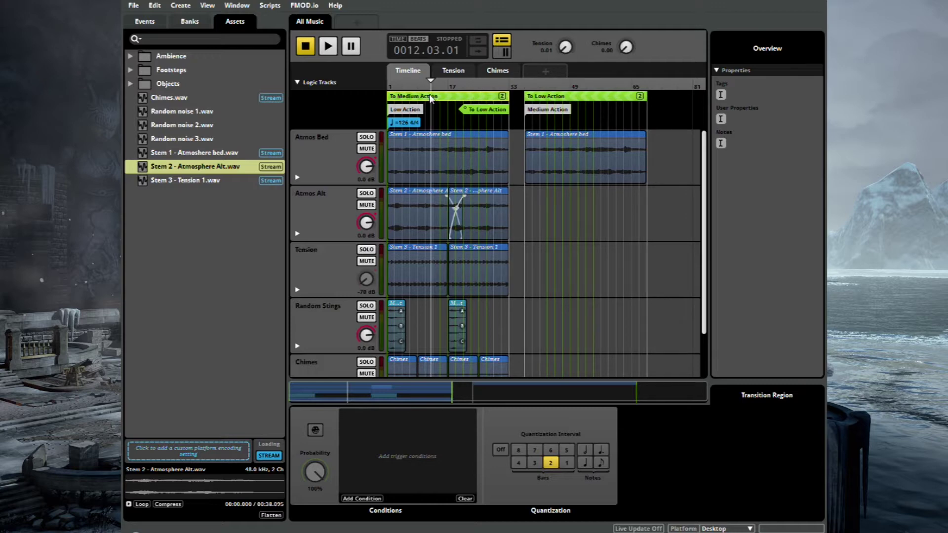
left_click(366, 498)
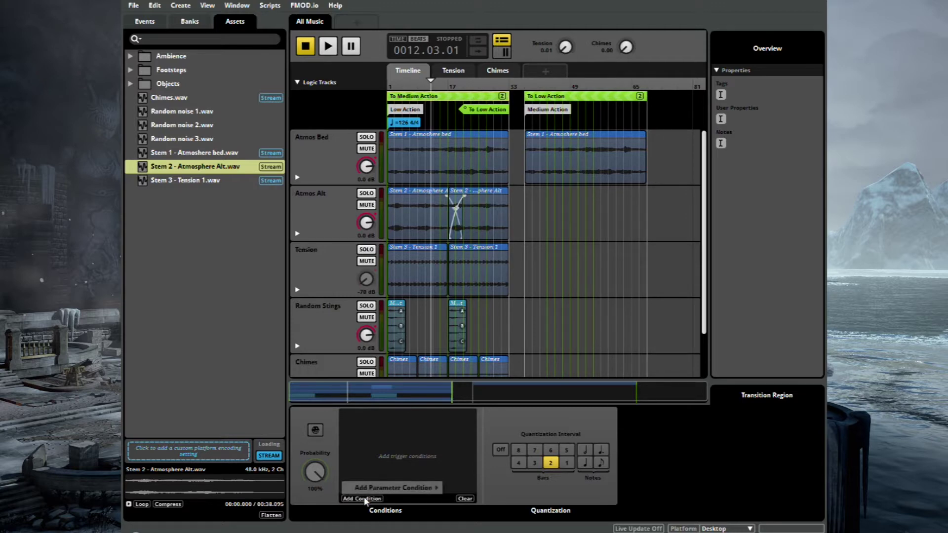
mouse_move(392, 491)
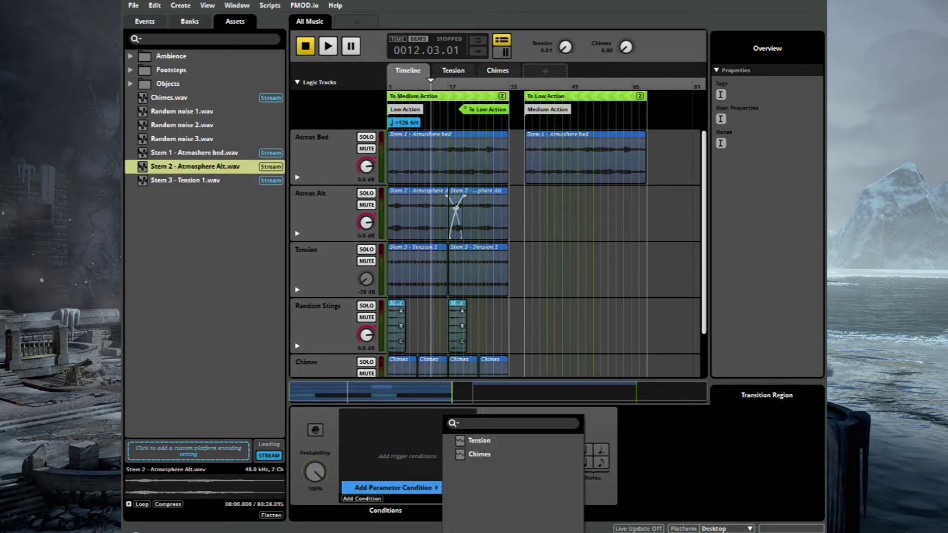
left_click(460, 530)
triple_click(410, 272)
type("Action")
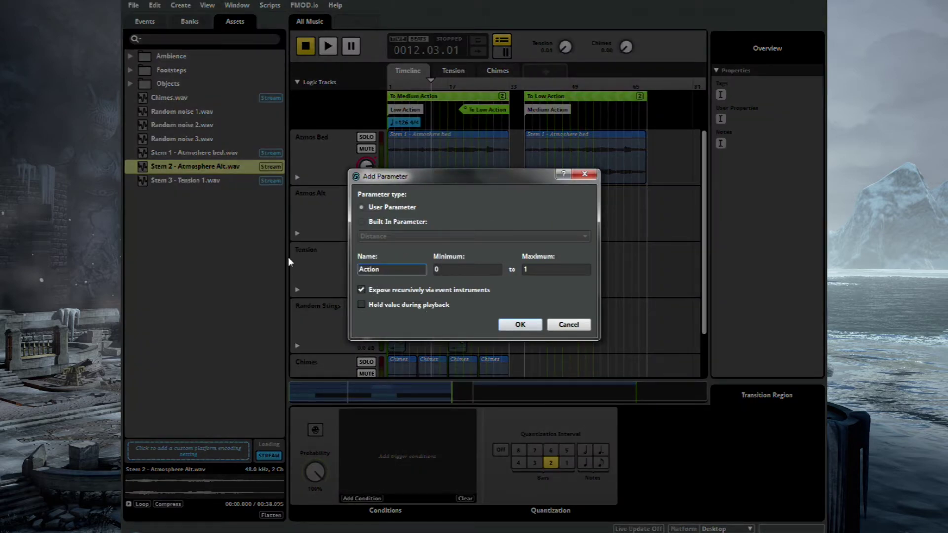
type(" state")
left_click(532, 324)
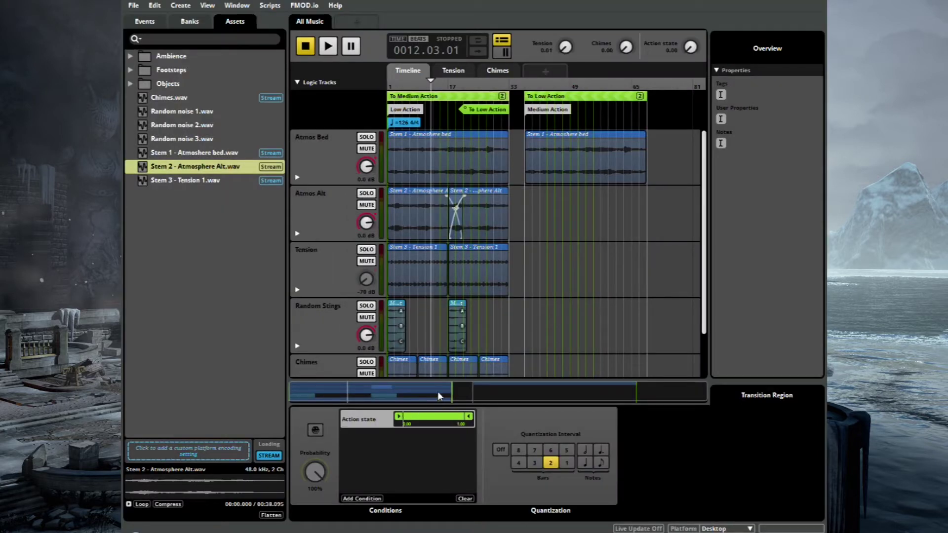
- Limit the Action state condition of the To Medium Action region to the range 0.59 to 1.00
left_click_drag(399, 418, 429, 417)
double_click(433, 423)
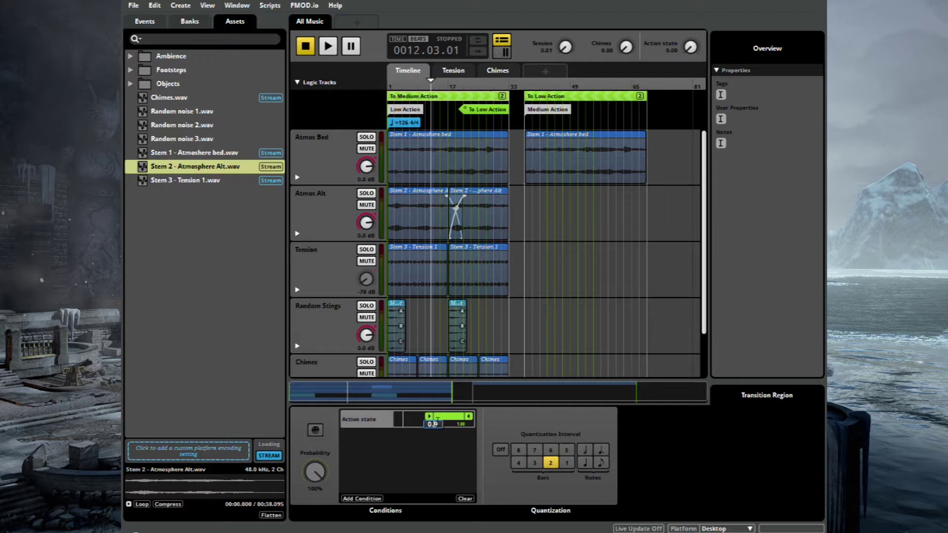
type("0.59")
key("Return")
- Add an Action state condition to the To Low Action region and limit its range to 0.00 to 0.49
left_click(576, 99)
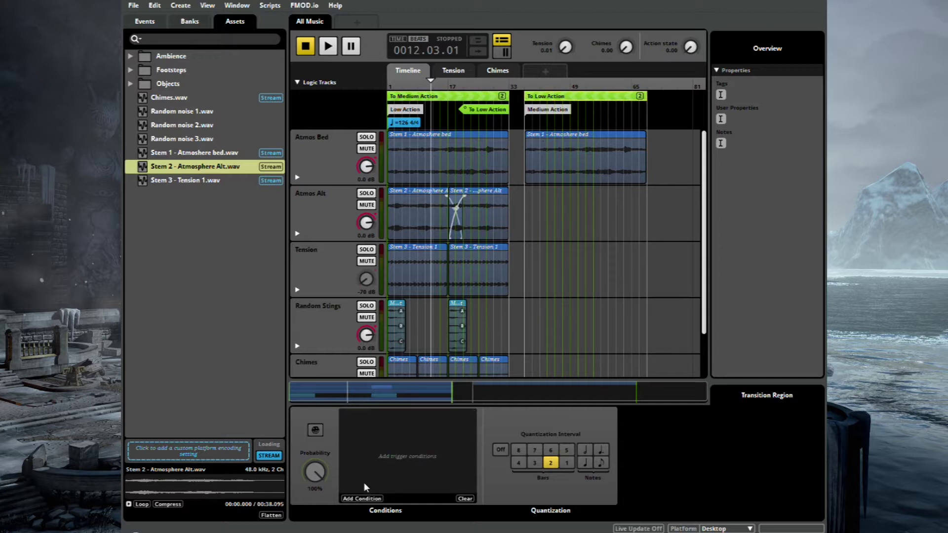
left_click(360, 498)
mouse_move(403, 488)
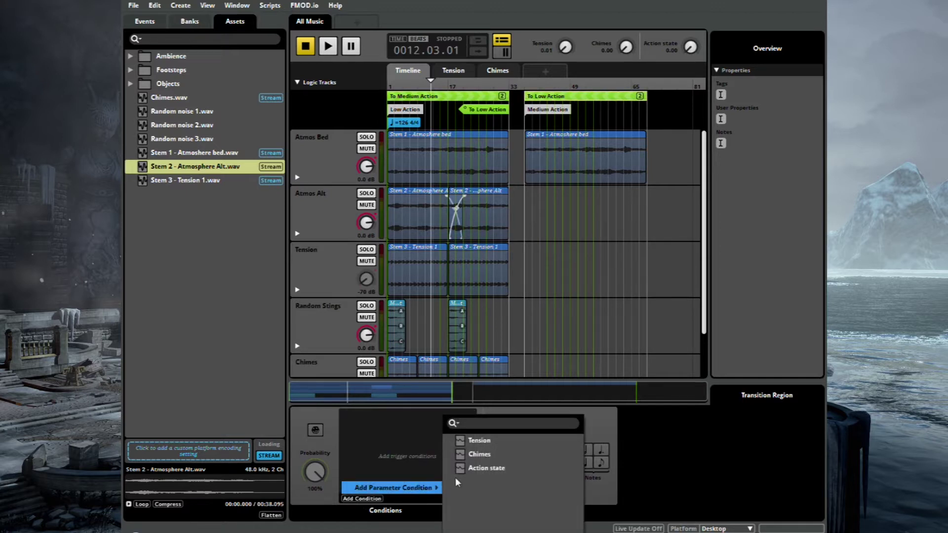
left_click(475, 469)
left_click_drag(466, 422, 437, 422)
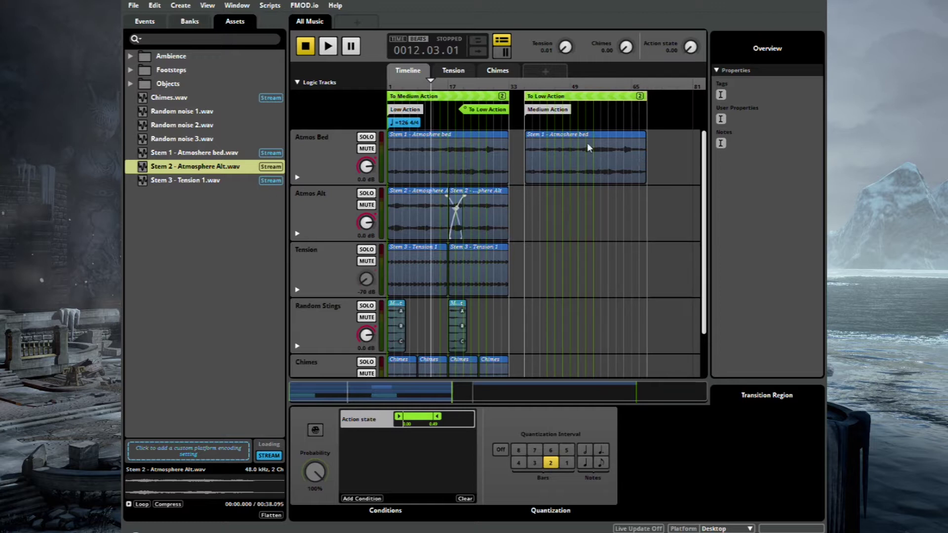
- Play the event from within the Low Action section and raise Action state to 1.00 to audition the transition to Medium Action
left_click(423, 87)
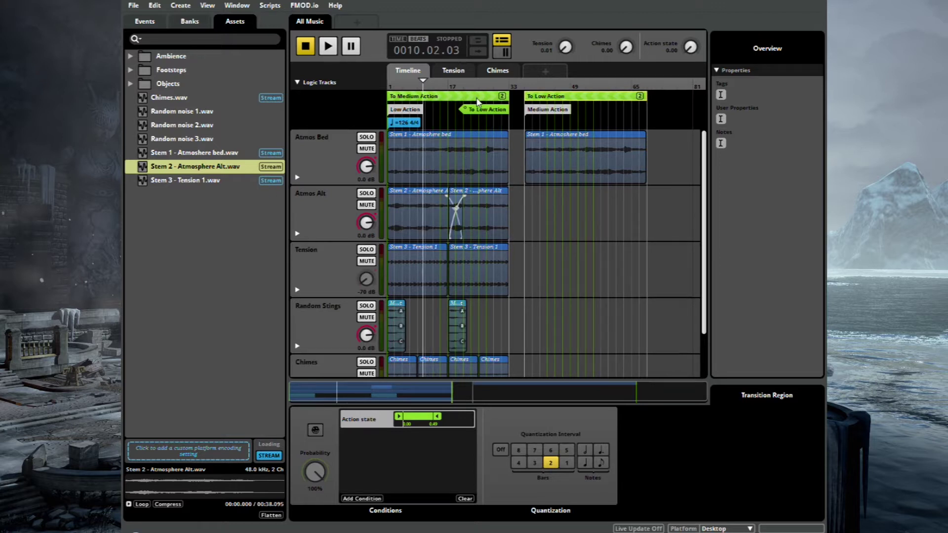
key("space")
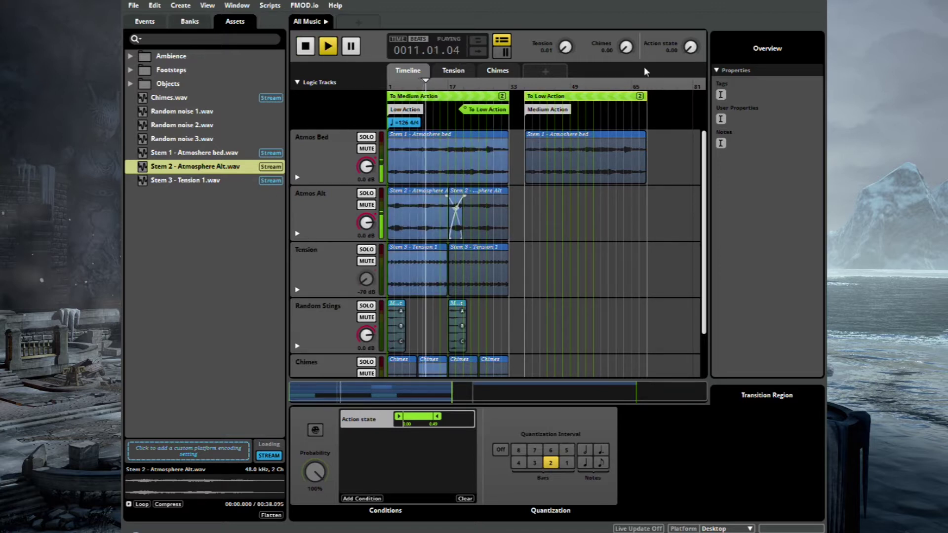
left_click_drag(693, 49, 705, 61)
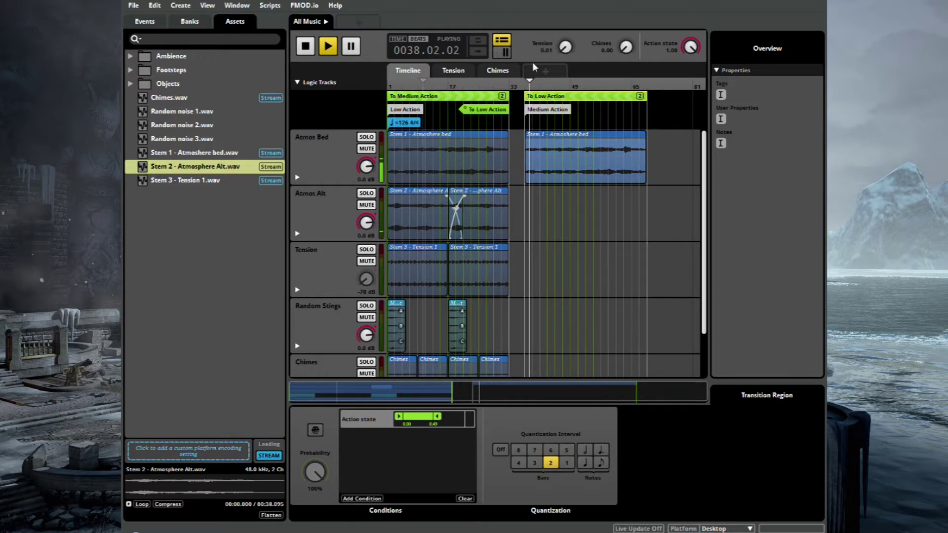
key("space")
- Copy both Stem 3 - Tension 1 clips on the Tension track and align the copies with the start of the Medium Action section
left_click_drag(705, 250, 706, 320)
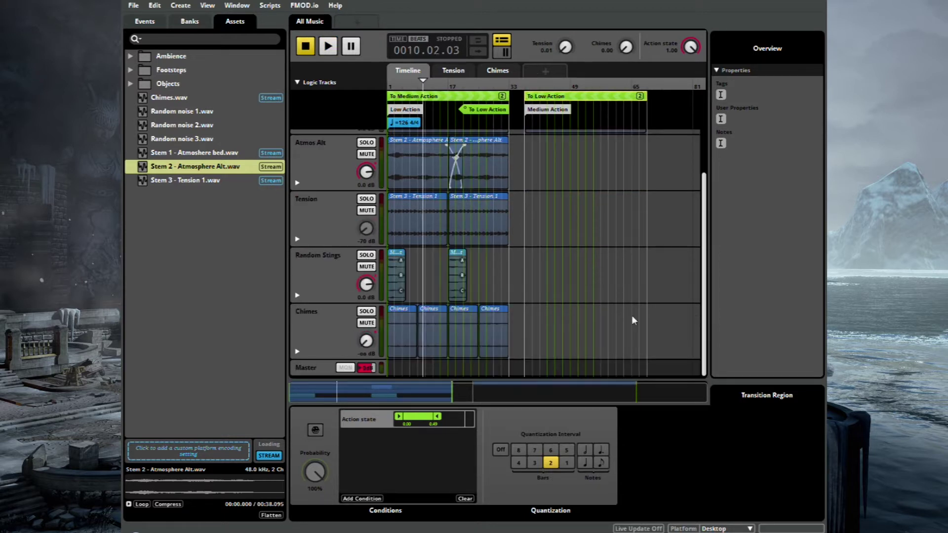
left_click(549, 213)
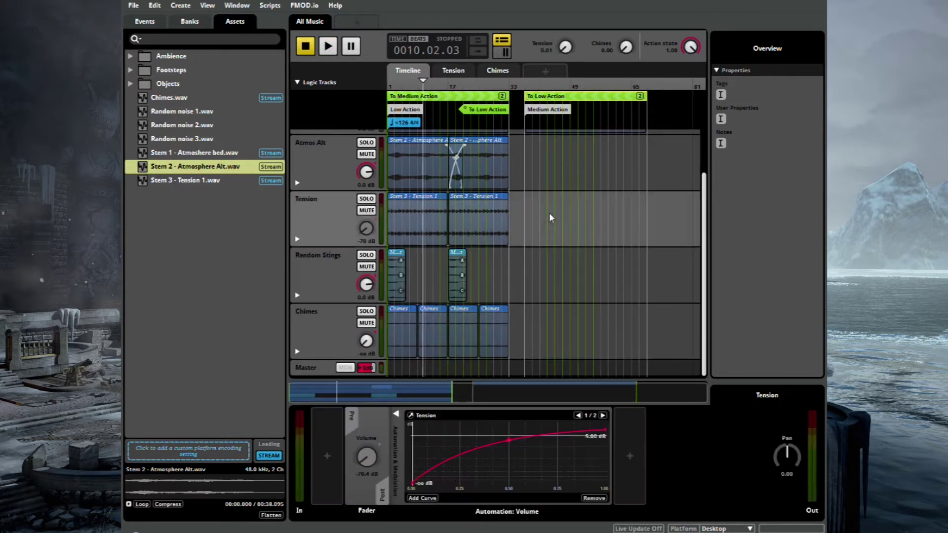
scroll(551, 232, "up", 1)
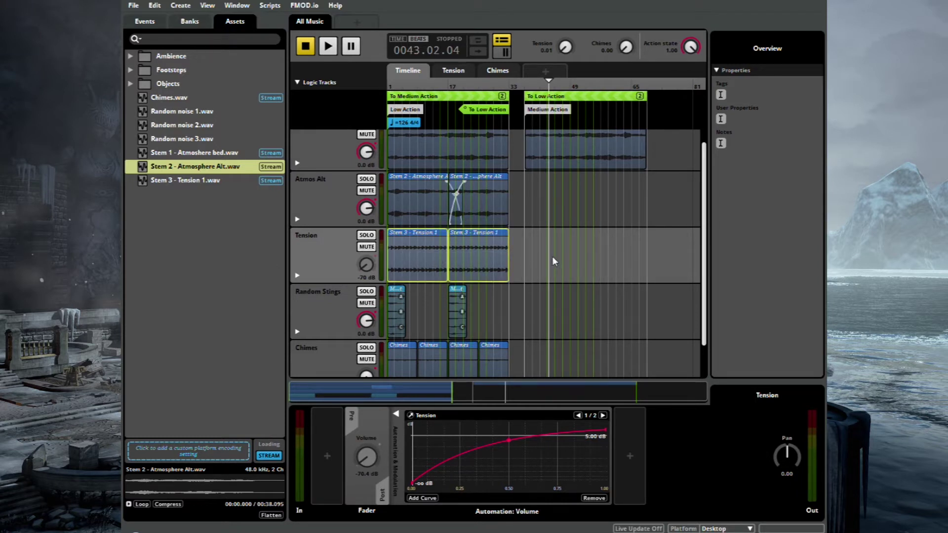
key("ctrl+v")
left_click_drag(594, 251, 573, 252)
- Copy both multi instruments on the Random Stings track and align the copies with the start of the Medium Action section
left_click(451, 311)
left_click(576, 316)
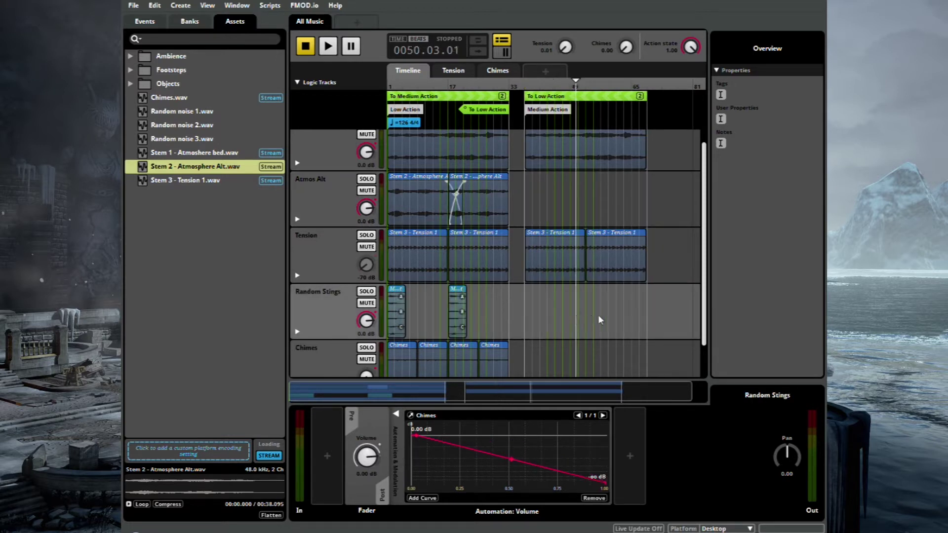
key("ctrl+v")
left_click_drag(583, 313, 535, 313)
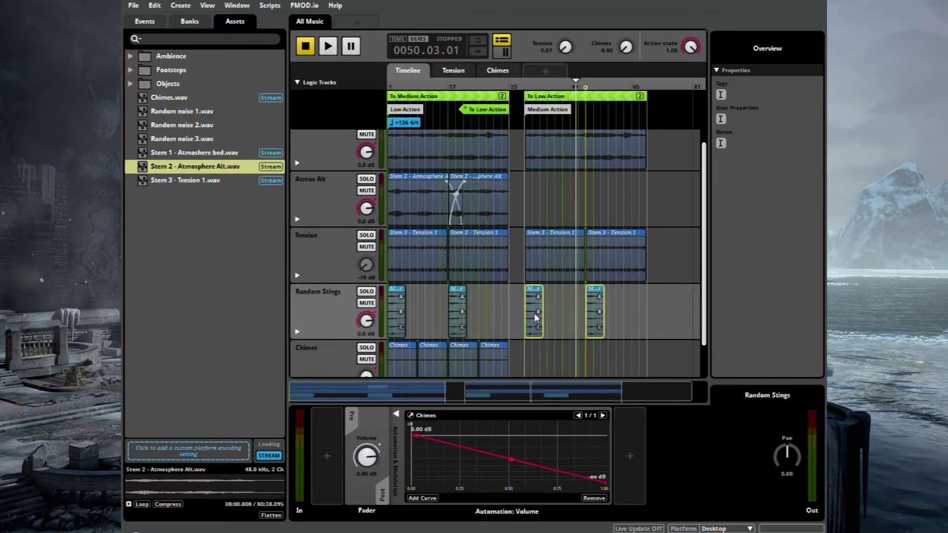
- Add a new audio track below the Chimes track and name it Action Drums
scroll(701, 256, "down", 1)
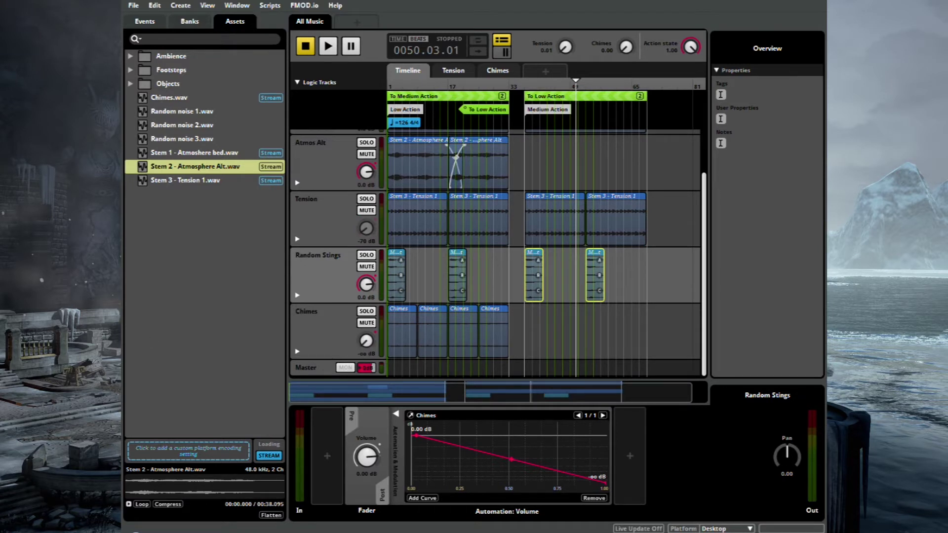
right_click(352, 326)
left_click(395, 338)
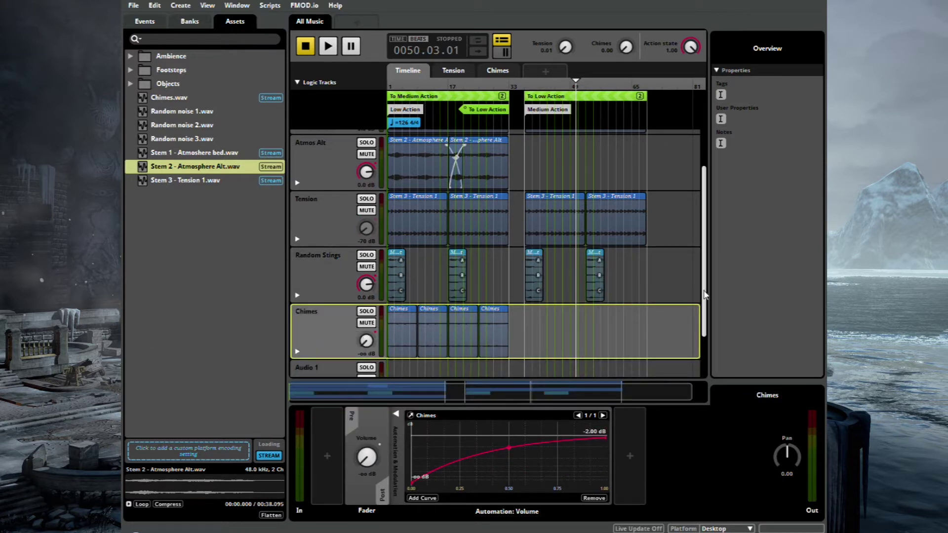
scroll(706, 295, "down", 1)
double_click(325, 328)
type("Actoin Drums")
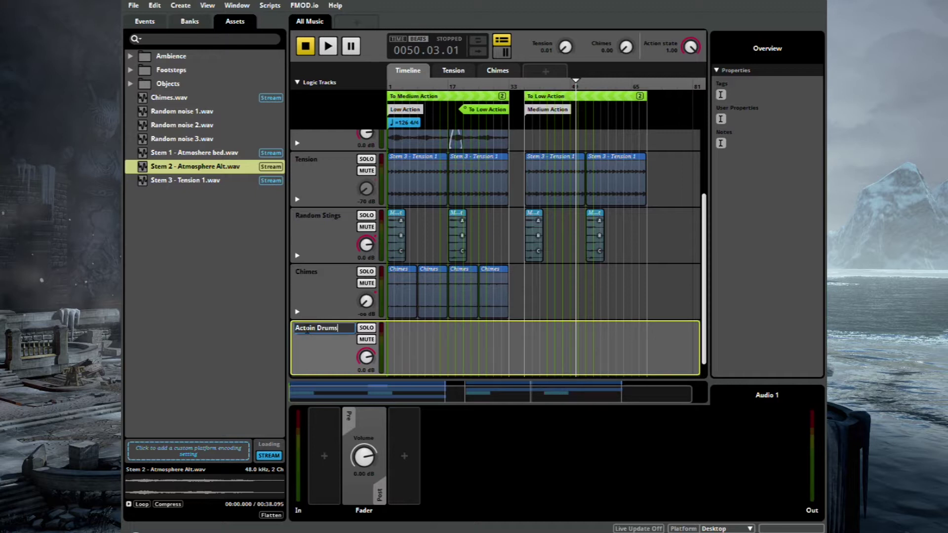
key("Delete")
key("Delete")
key("Delete")
type("ion")
left_click(316, 355)
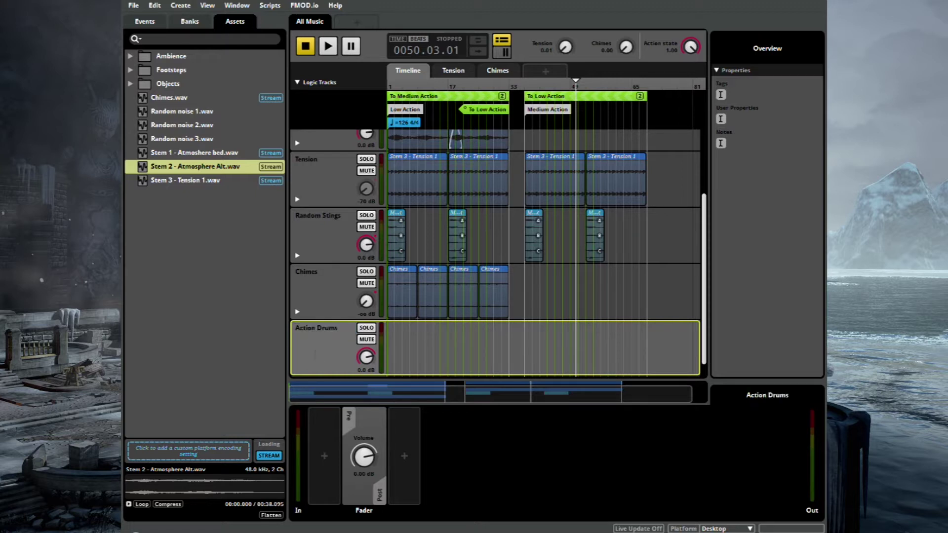
- Place Stem 5 - Action Drums.wav on the Action Drums track at the Medium Action marker and trim its end to bar 45
left_click_drag(128, 291, 533, 349)
left_click(552, 355)
scroll(618, 328, "up", 5)
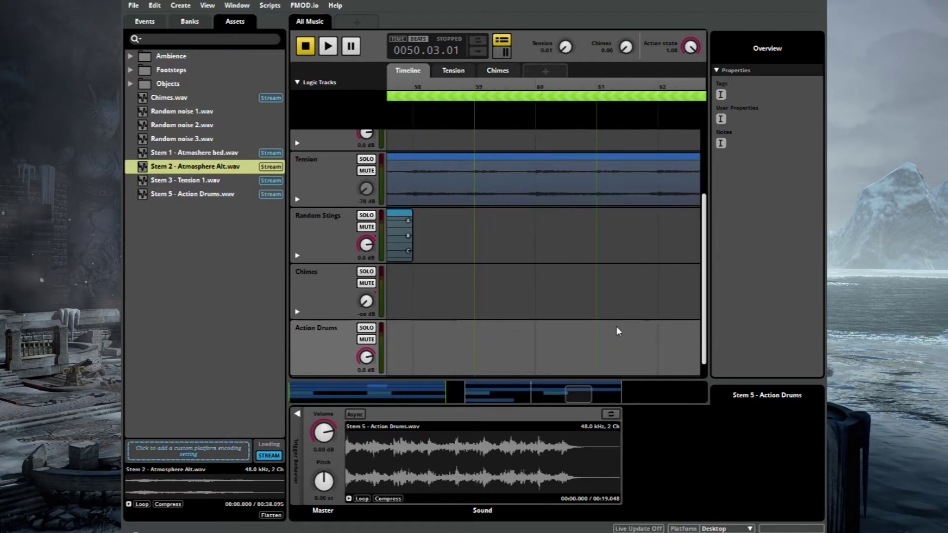
scroll(532, 360, "down", 4)
left_click_drag(573, 393, 492, 408)
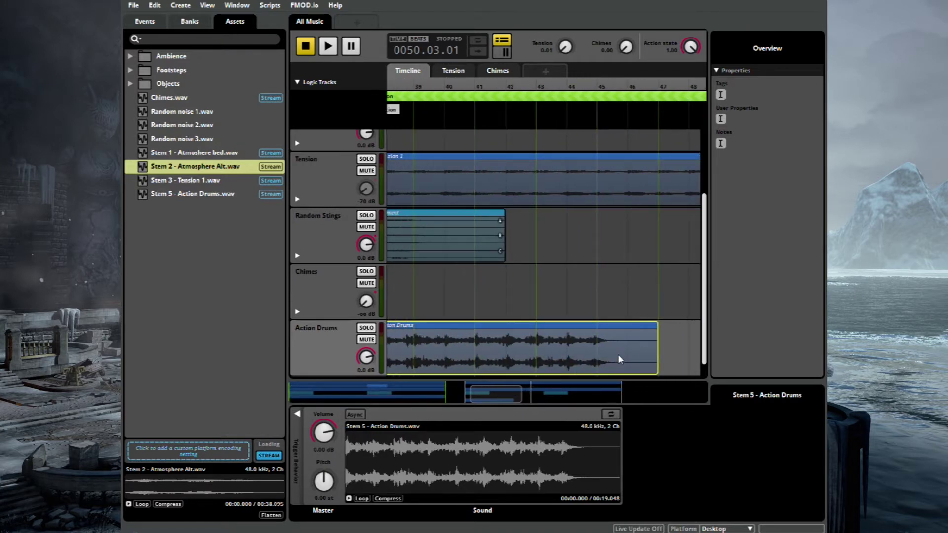
scroll(552, 324, "down", 3)
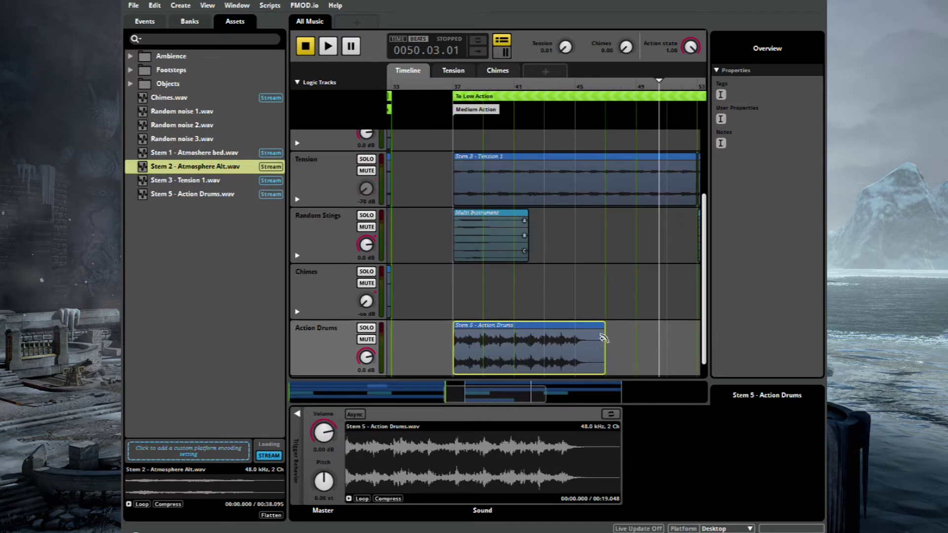
left_click_drag(604, 341, 576, 341)
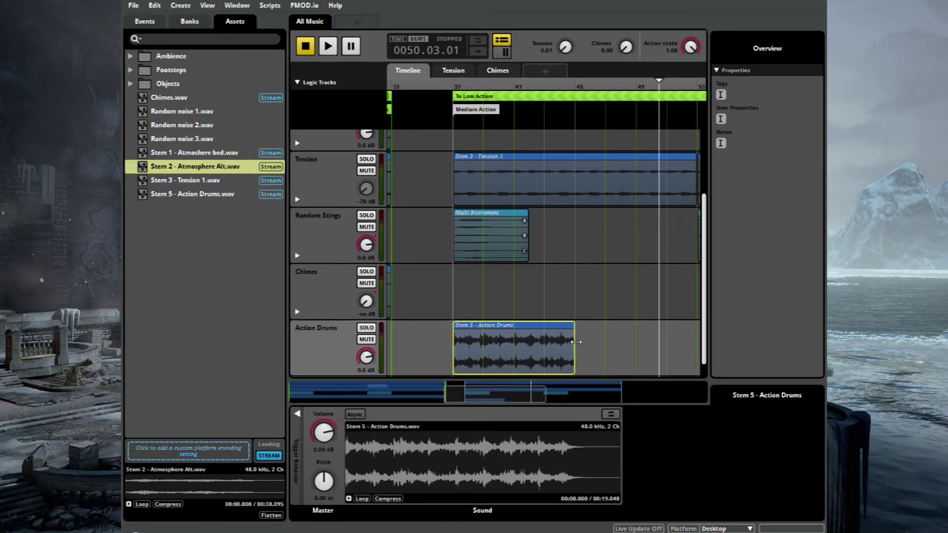
- Duplicate the trimmed Action Drums clip and butt the copy against the end of the first one
left_click(612, 351)
key("ctrl+v")
left_click_drag(637, 349, 603, 355)
scroll(612, 361, "down", 3)
- Duplicate the pair of Action Drums clips and align the copies at bar 53 to fill the rest of the Medium Action section
left_click(664, 348)
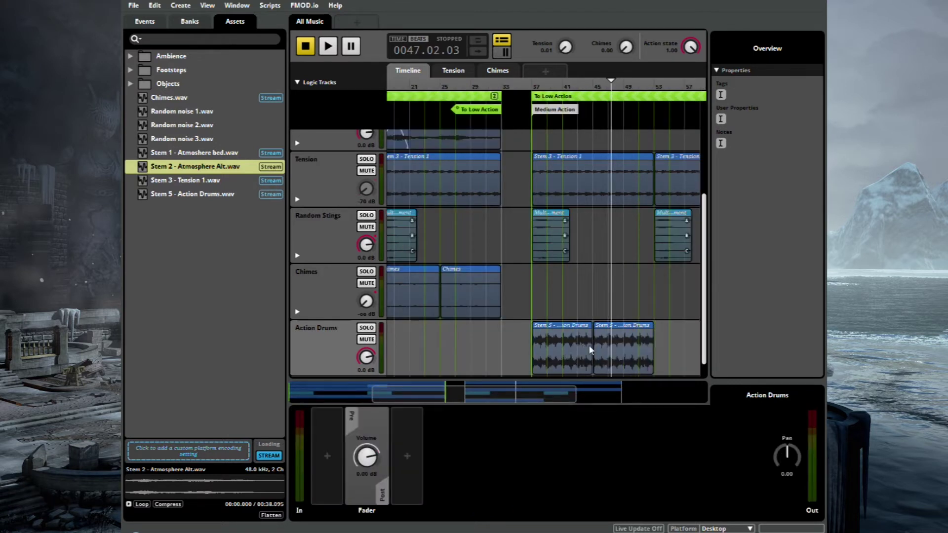
left_click(676, 343)
key("ctrl+v")
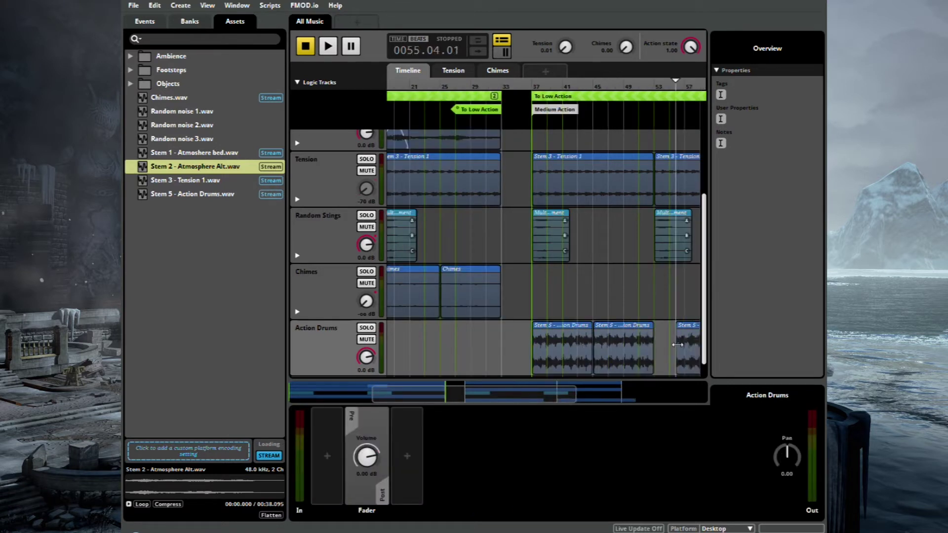
left_click_drag(568, 392, 614, 392)
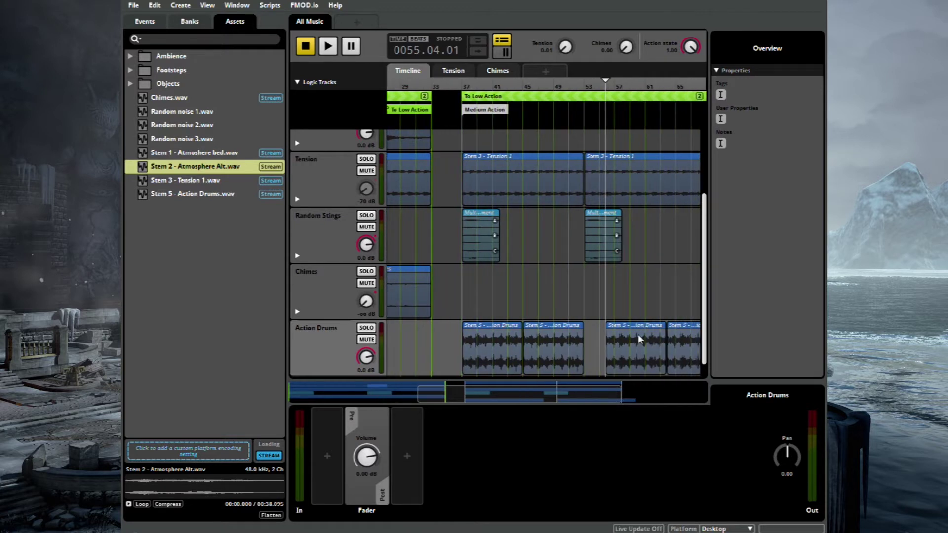
left_click_drag(593, 345, 695, 342)
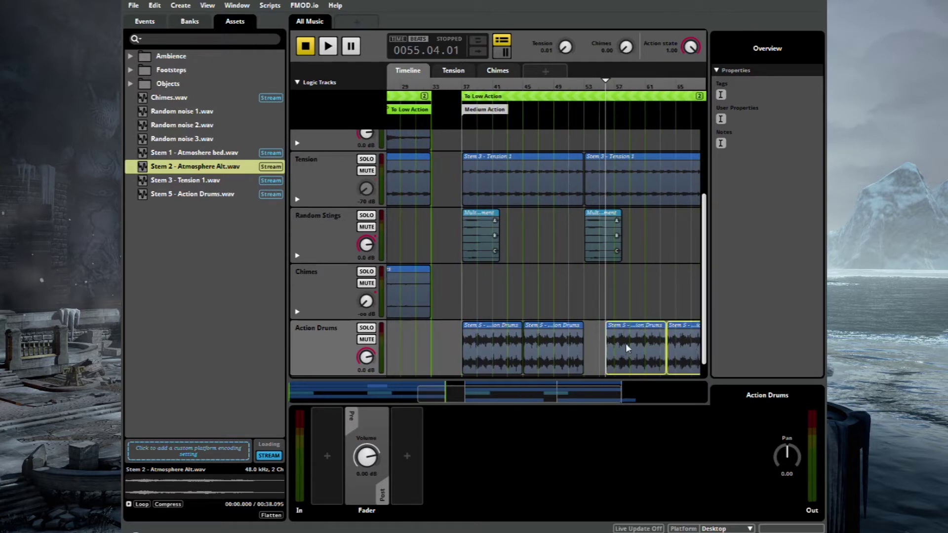
left_click_drag(626, 342, 608, 343)
- Play the event from within the Medium Action section to audition the added drums
left_click(483, 88)
key("space")
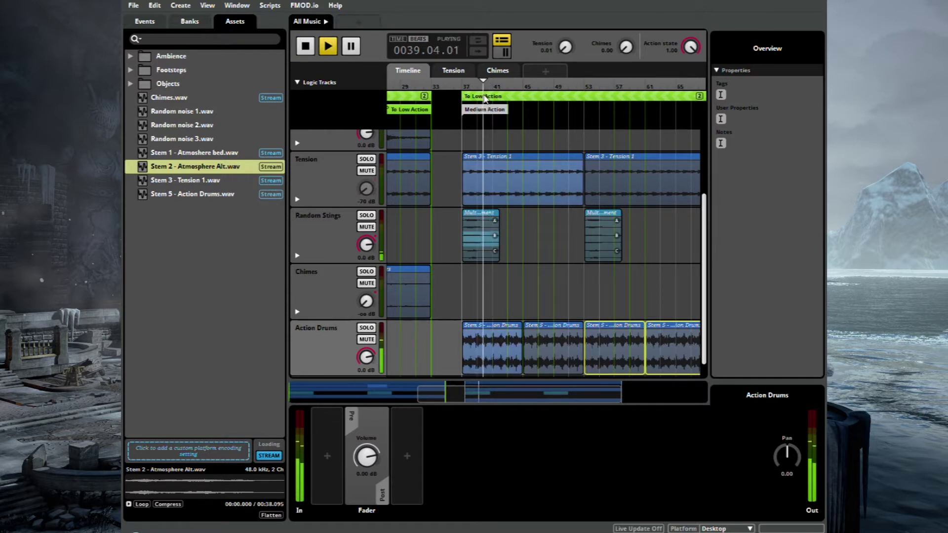
scroll(530, 322, "down", 3)
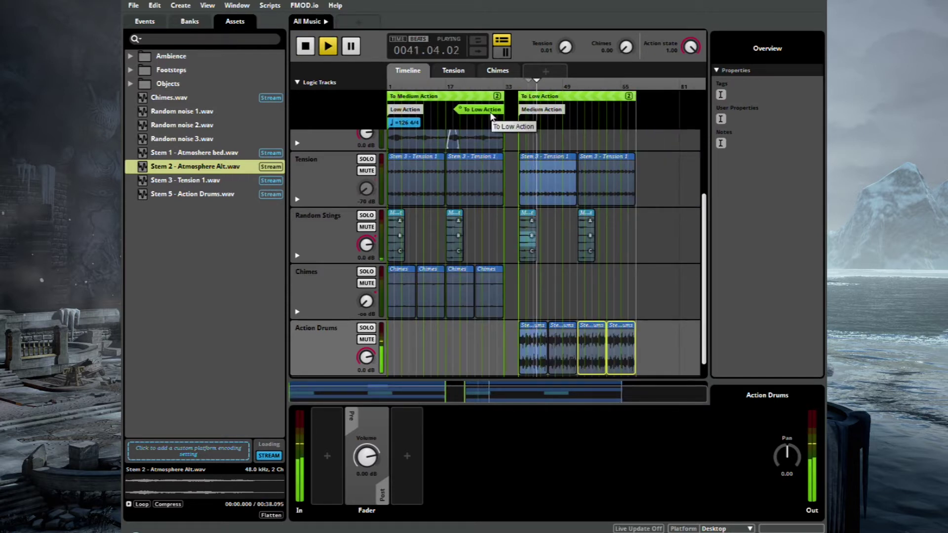
key("space")
- Play the event from within the Low Action section and lower Action state to 0.00 to audition the transitions in both directions
left_click(437, 86)
key("space")
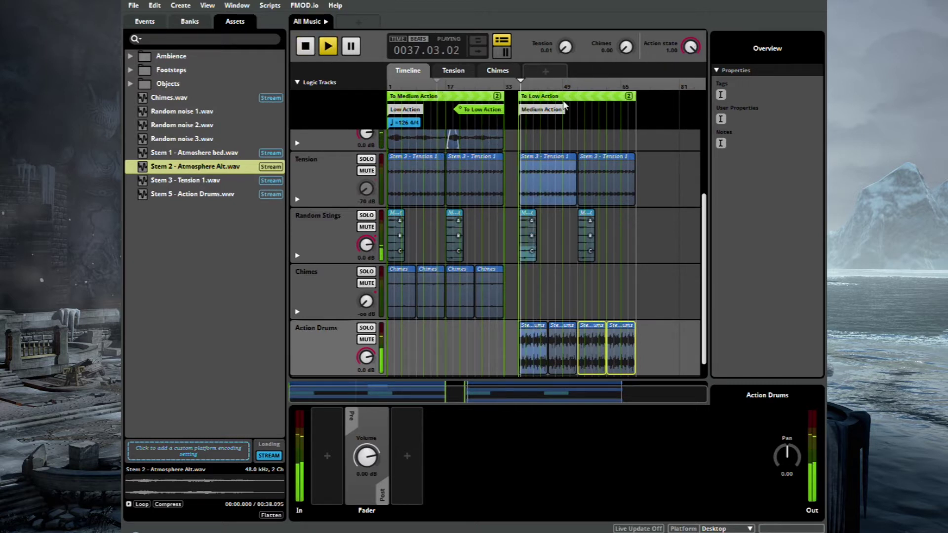
left_click_drag(690, 43, 691, 46)
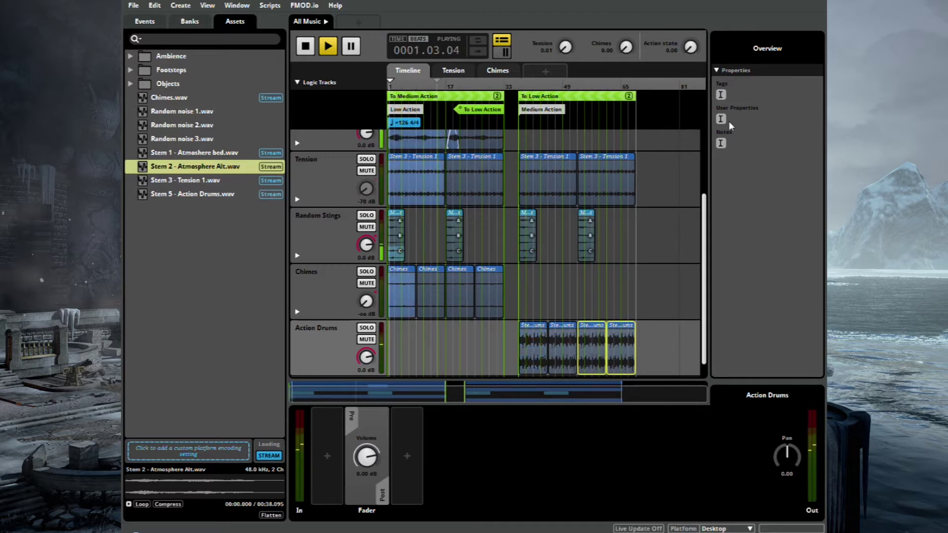
key("space")
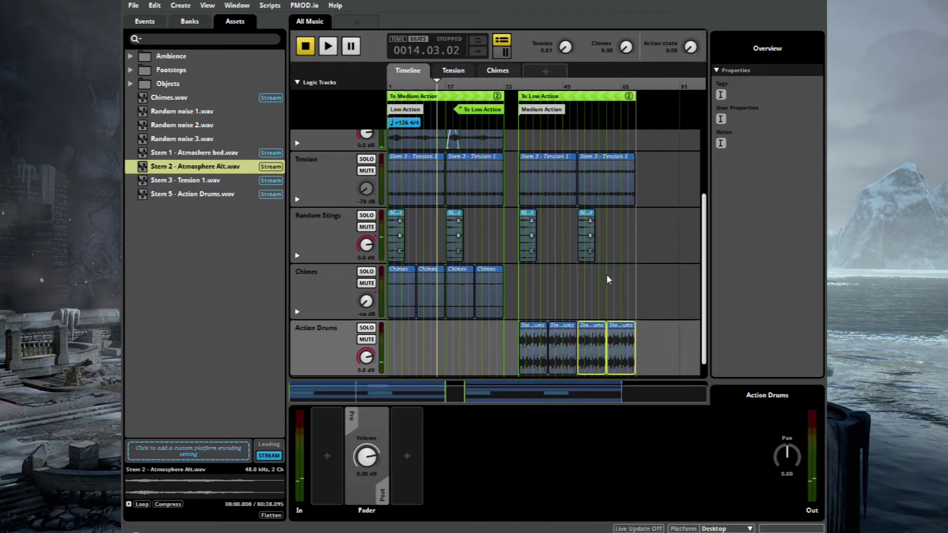
- Add a transition timeline to the To Medium Action region and shorten it to two bars
left_click(673, 266)
double_click(587, 99)
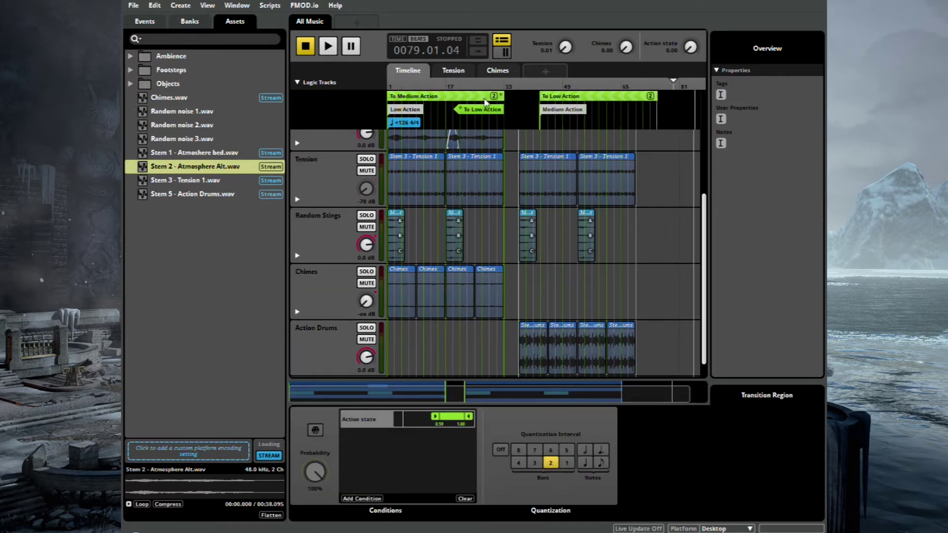
scroll(578, 186, "down", 3)
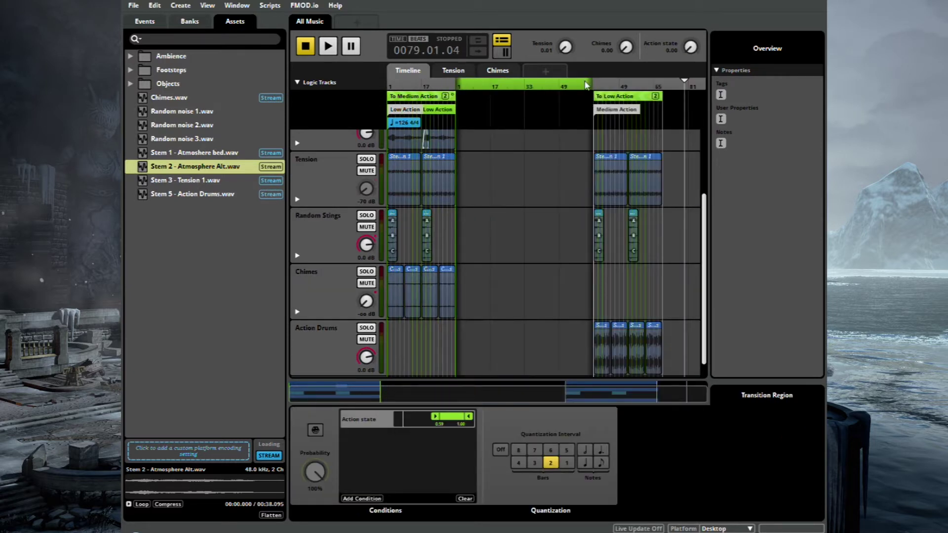
left_click_drag(591, 82, 517, 83)
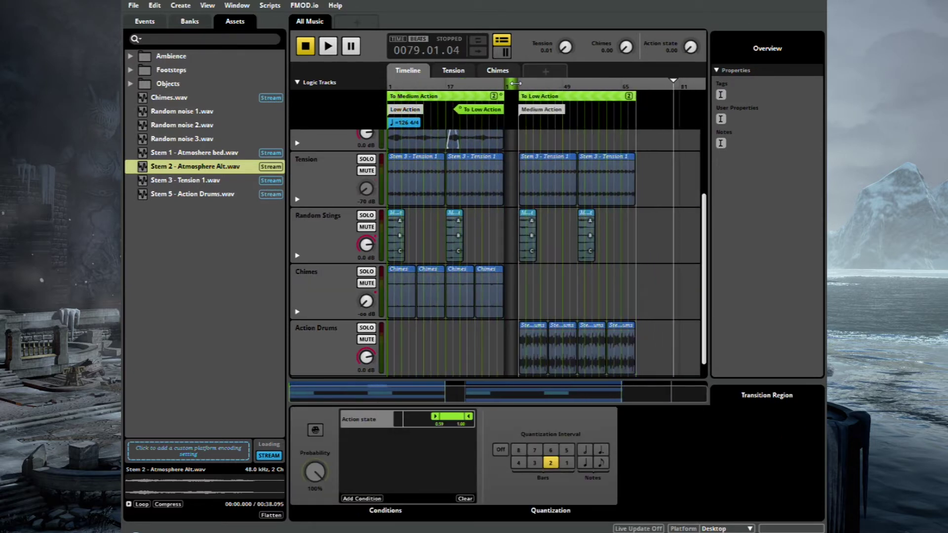
scroll(509, 111, "up", 3)
scroll(516, 114, "up", 2)
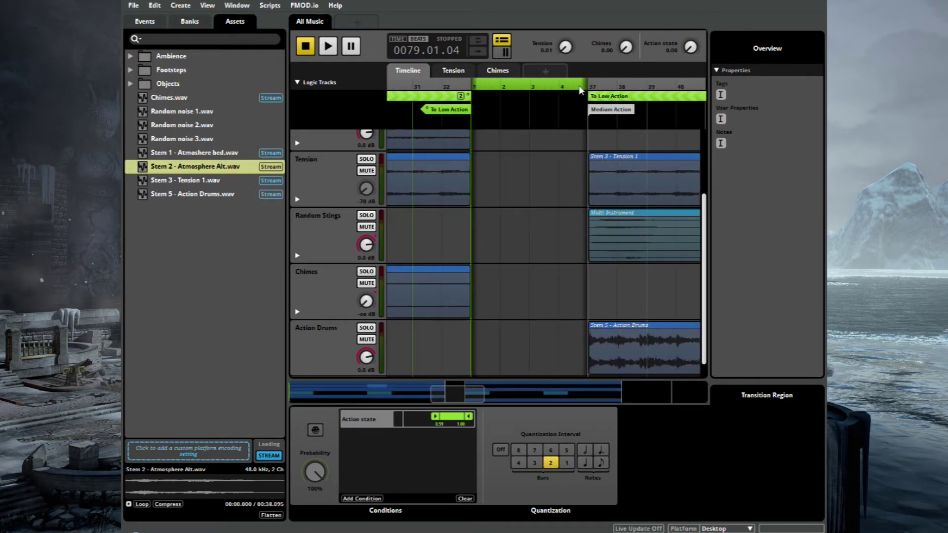
left_click_drag(584, 84, 532, 91)
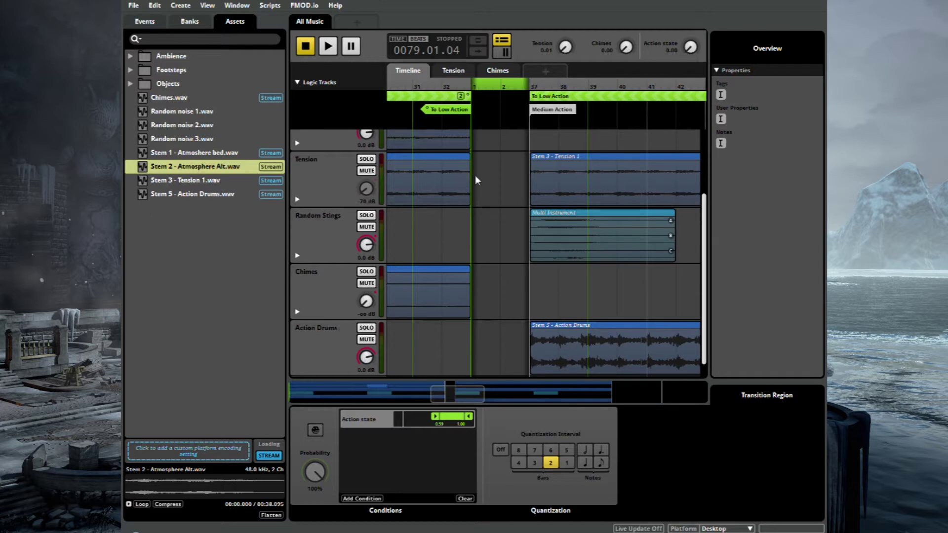
- Extend the outgoing Atmos Bed and Tension audio from Low Action across the two-bar transition timeline
scroll(475, 178, "up", 3)
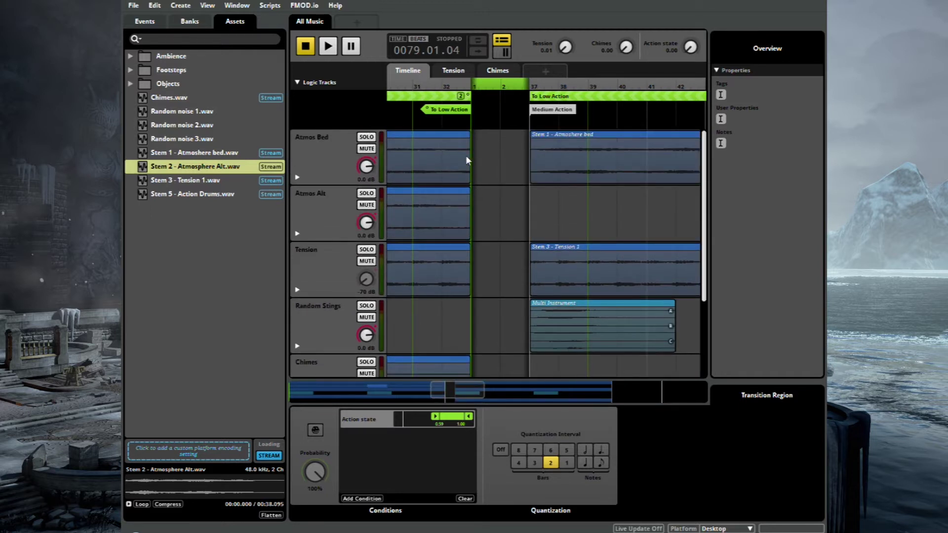
left_click_drag(471, 158, 530, 160)
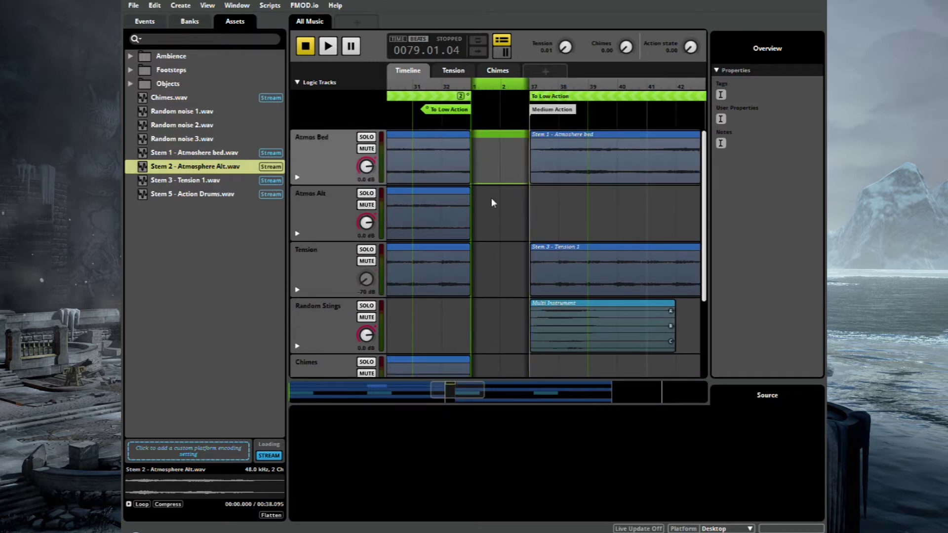
left_click(475, 264)
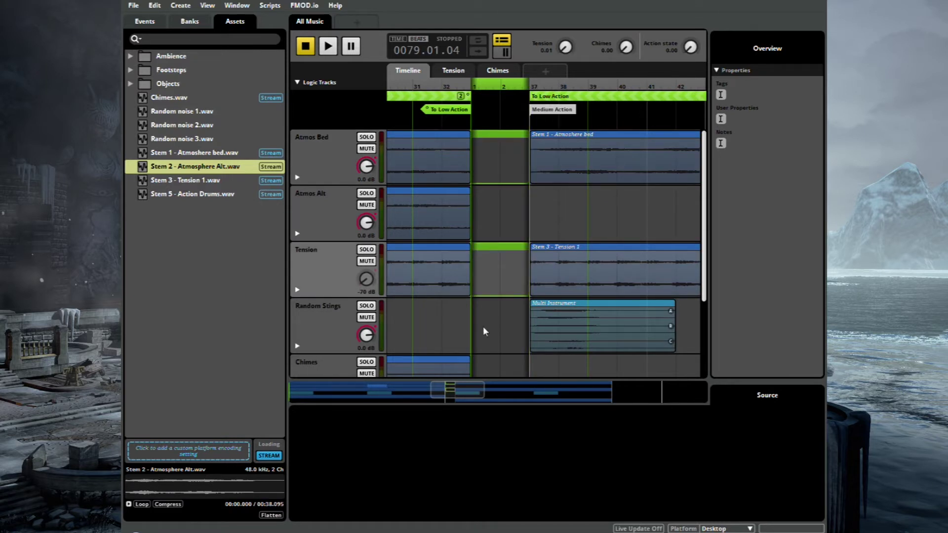
- Copy the first Medium Action drums clip into the transition timeline on the Action Drums track and fit it to the two bars
scroll(483, 327, "down", 3)
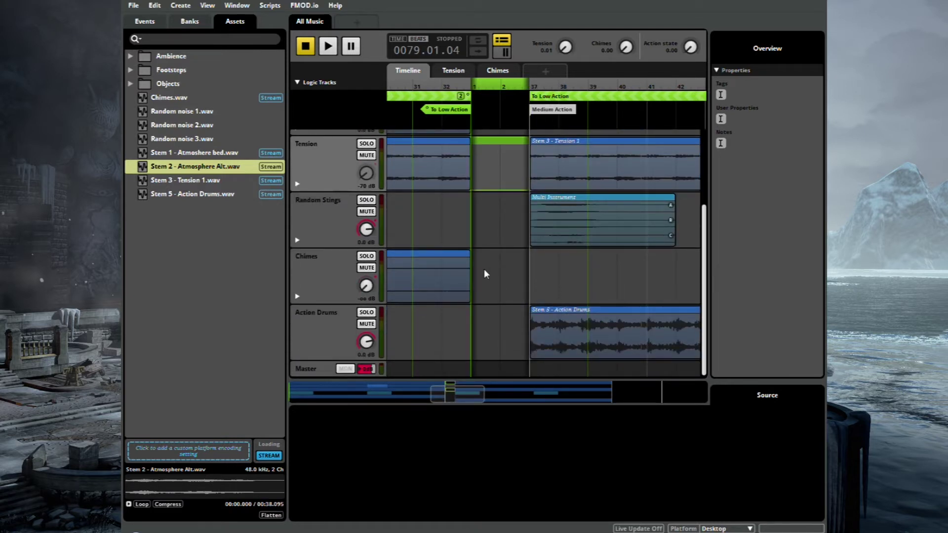
scroll(501, 295, "down", 1)
left_click(555, 336)
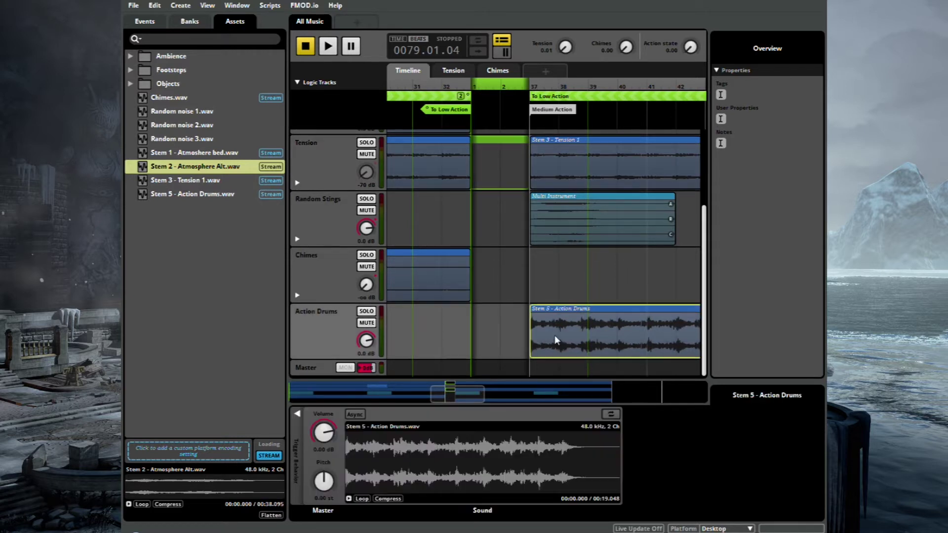
key("ctrl+c")
left_click(491, 336)
key("ctrl+v")
mouse_move(513, 337)
left_mouse_down()
mouse_move(495, 336)
mouse_move(529, 330)
left_mouse_up()
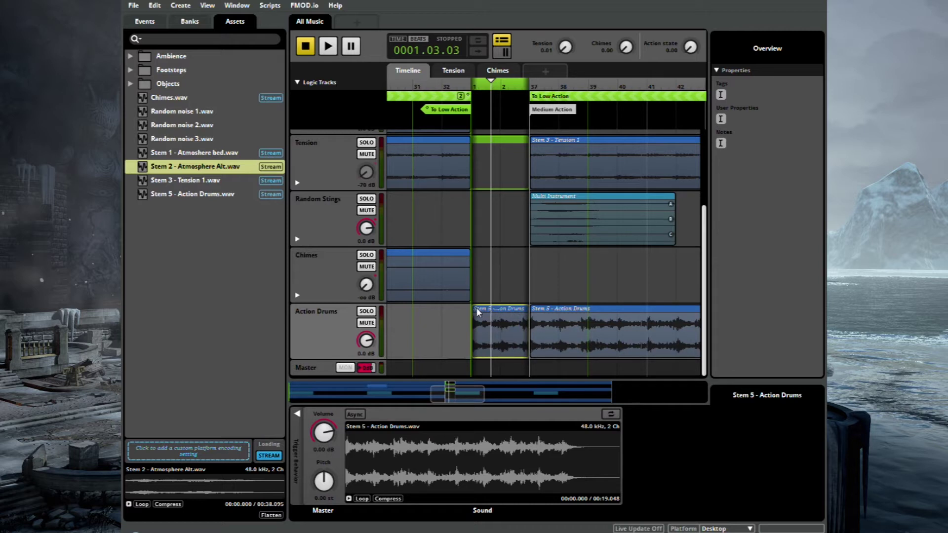
- Fade in the transition's drums clip with a slow-rising curve and trim its start slightly while auditioning the transition
left_click_drag(477, 311, 511, 324)
left_click(473, 88)
key("space")
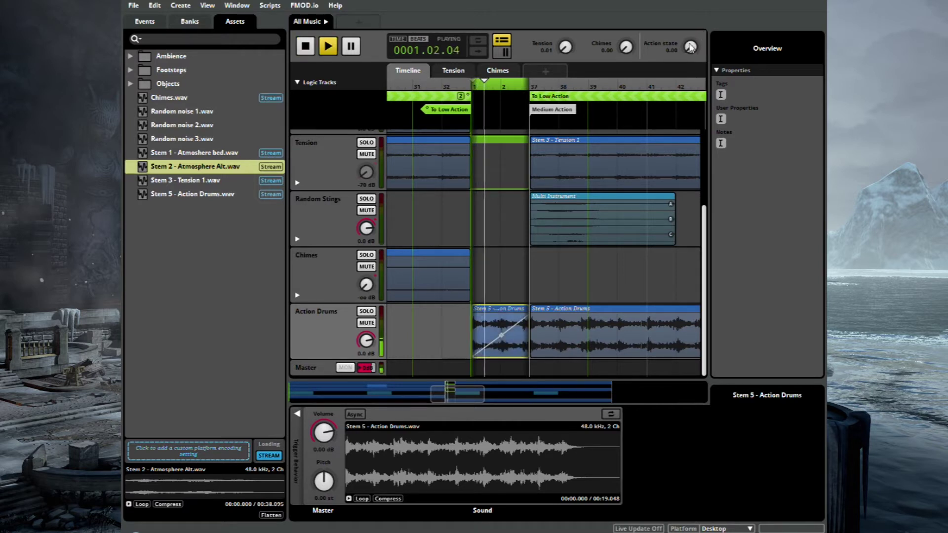
left_click_drag(501, 336, 504, 346)
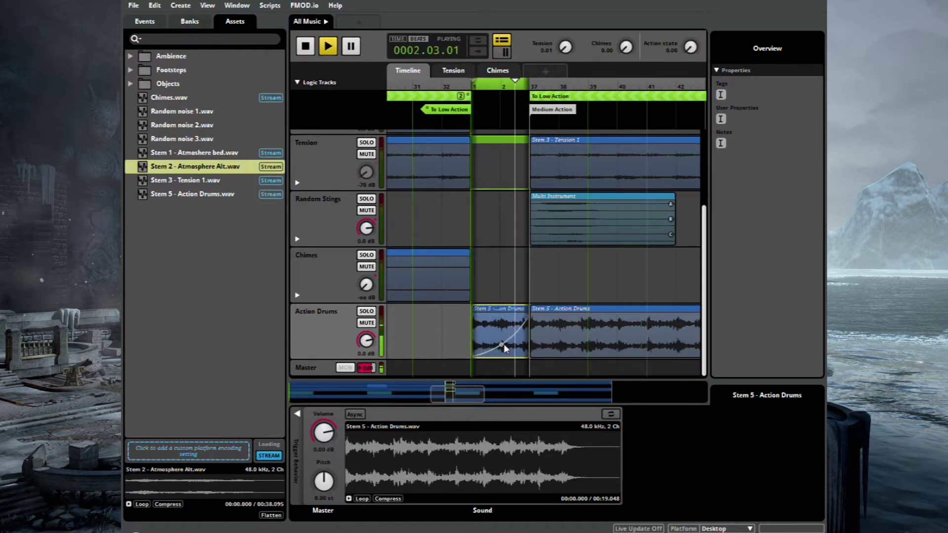
left_click(475, 89)
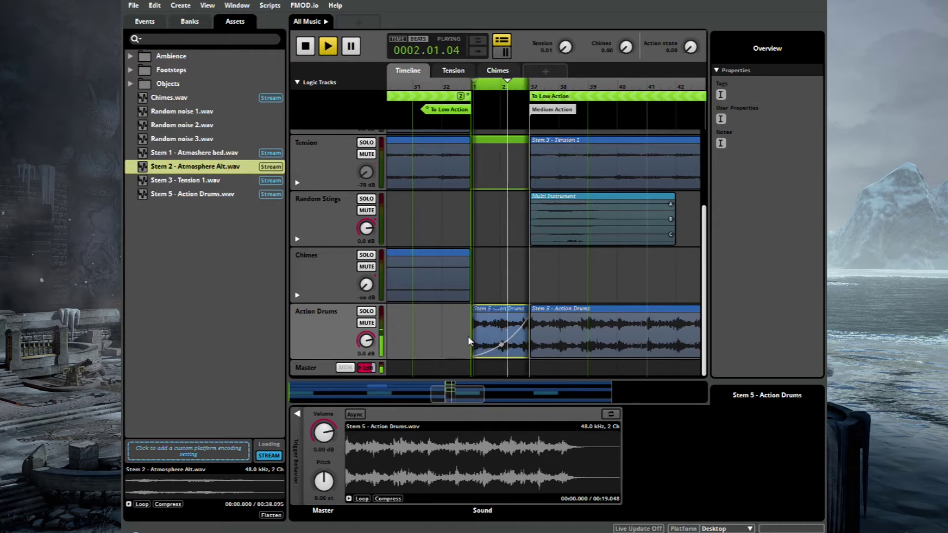
left_click_drag(473, 339, 482, 339)
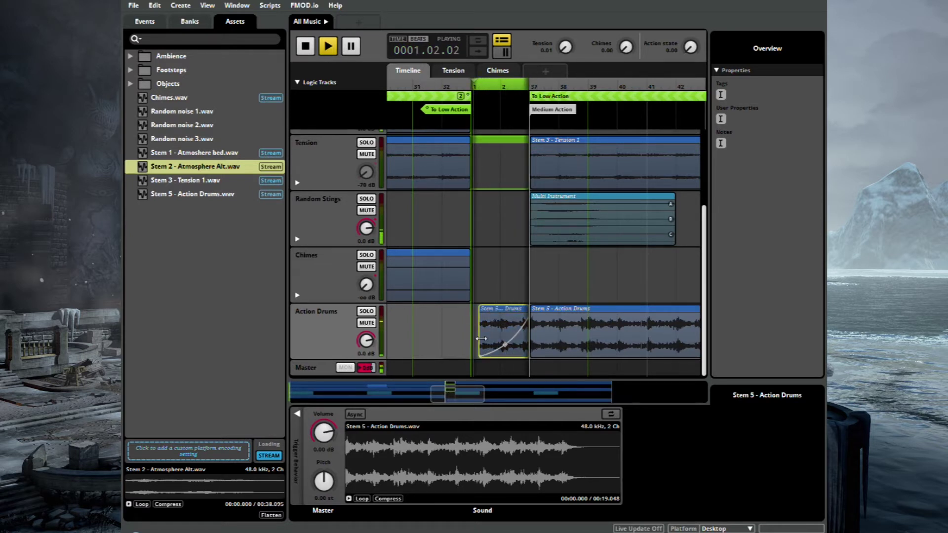
key("space")
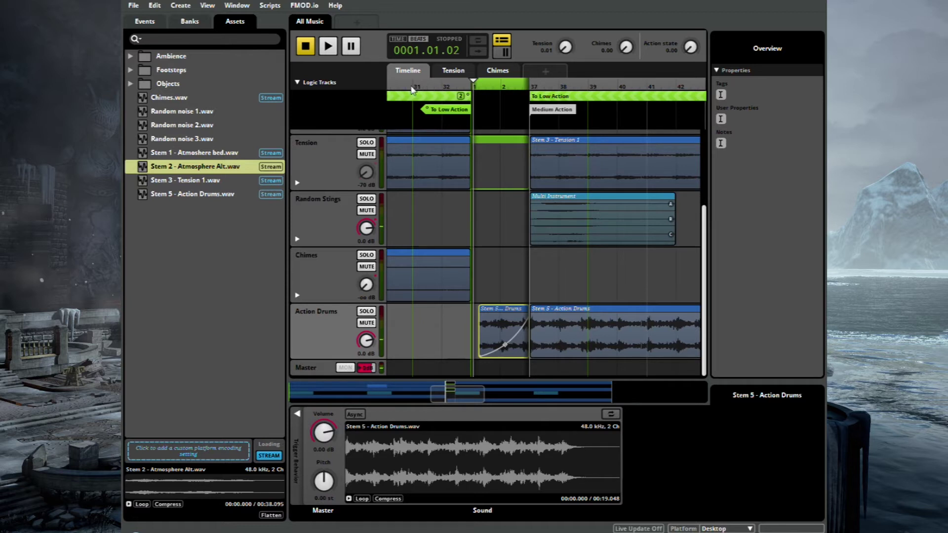
- Play from near bar 31 of Low Action with Action state raised to 1.00 to audition the transition to Medium Action
left_click(412, 89)
key("space")
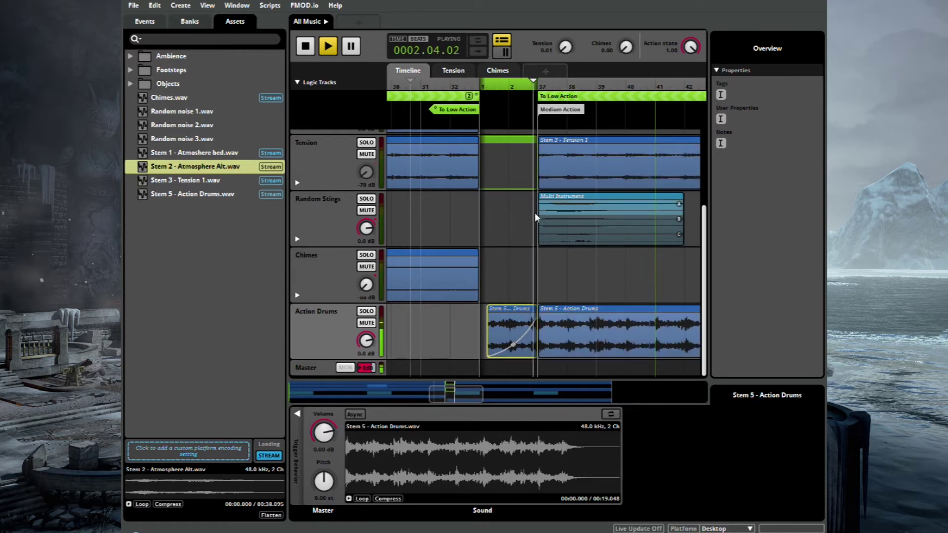
scroll(512, 259, "up", 3)
key("space")
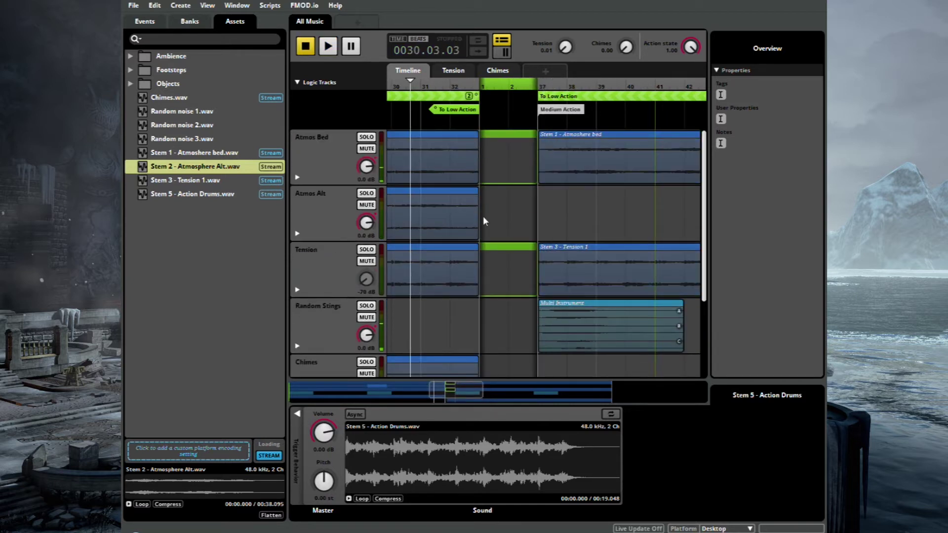
- Extend the outgoing Atmos Alt audio across the transition timeline and play through it into Medium Action
left_click(481, 212)
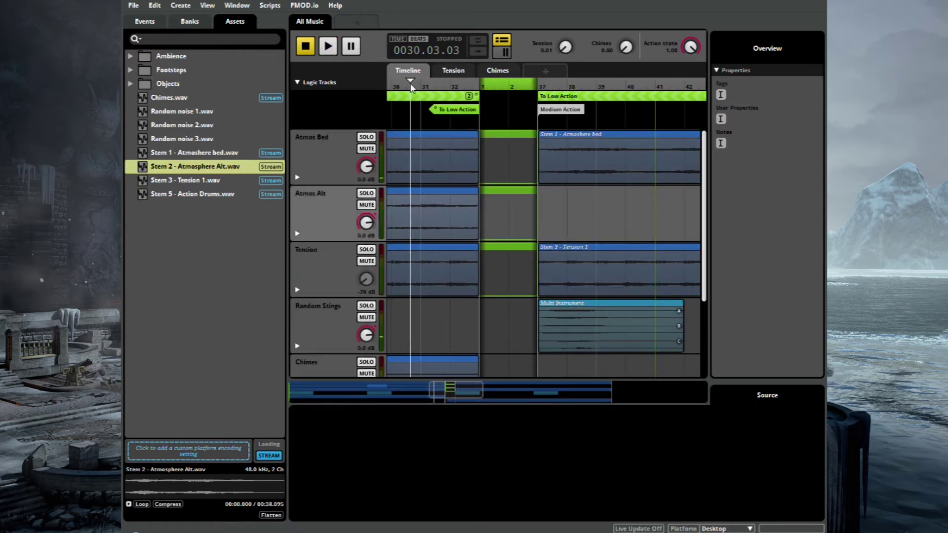
key("space")
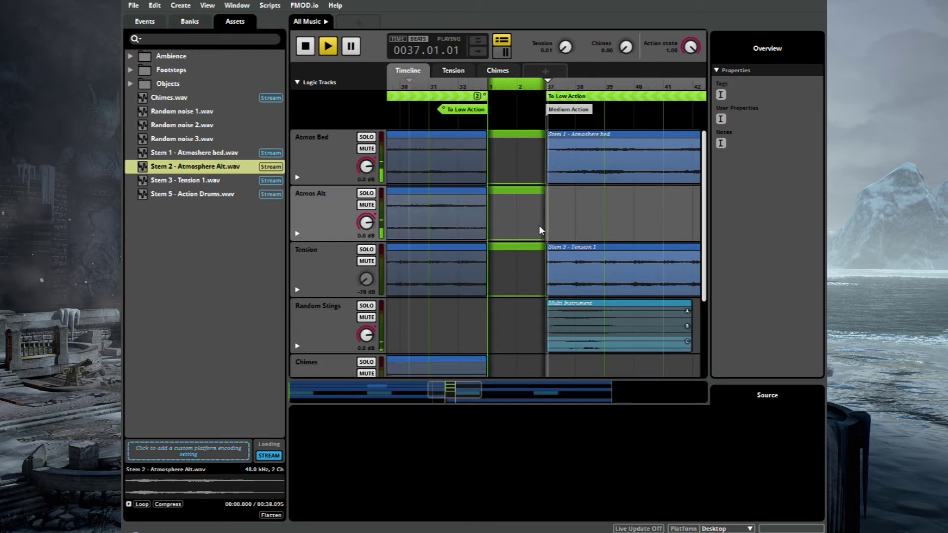
scroll(539, 225, "down", 3)
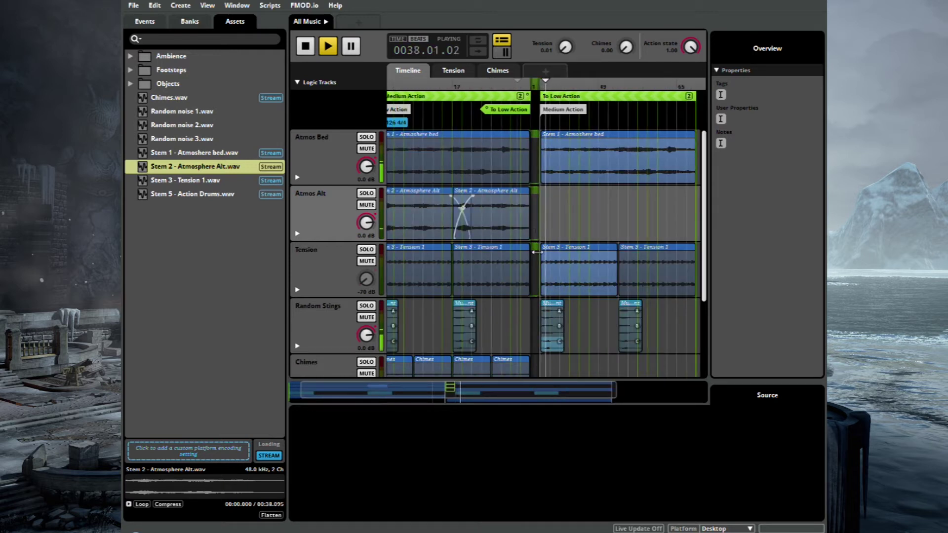
scroll(552, 265, "down", 2)
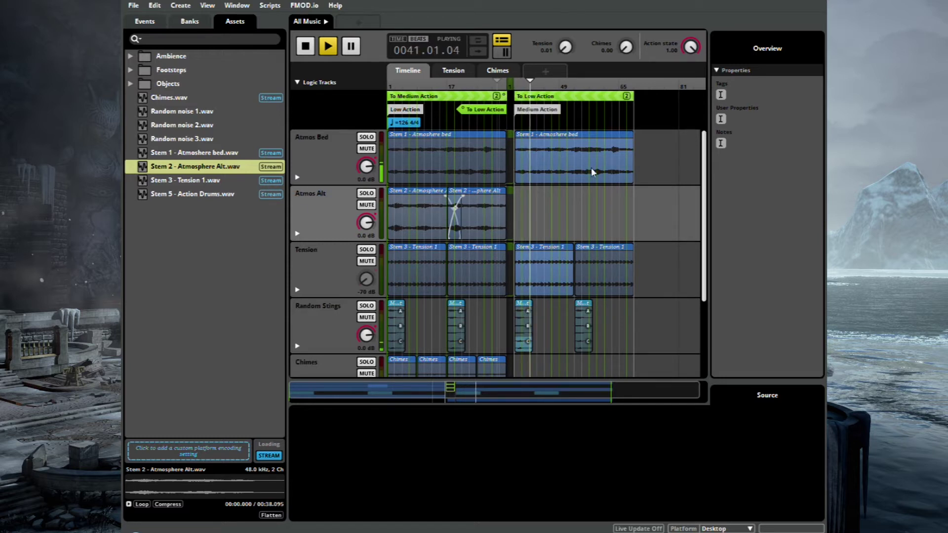
key("space")
- Add a transition timeline to the To Low Action region and shorten it to four bars
left_click(599, 104)
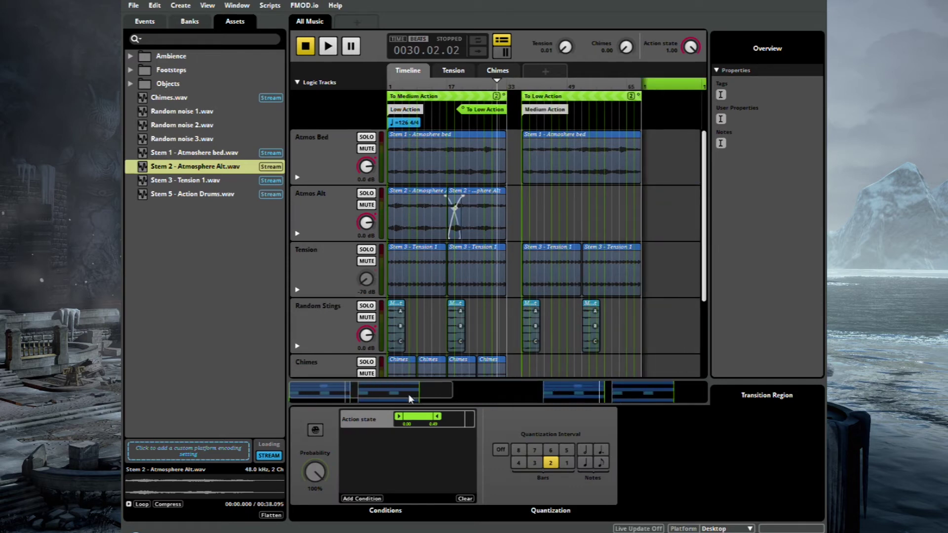
left_click_drag(408, 394, 514, 394)
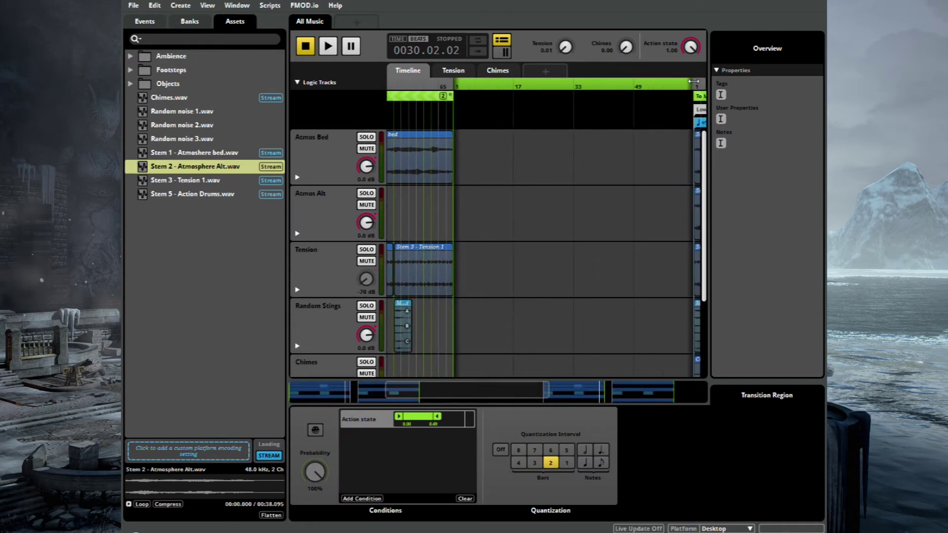
left_click_drag(694, 81, 488, 92)
scroll(468, 122, "up", 6)
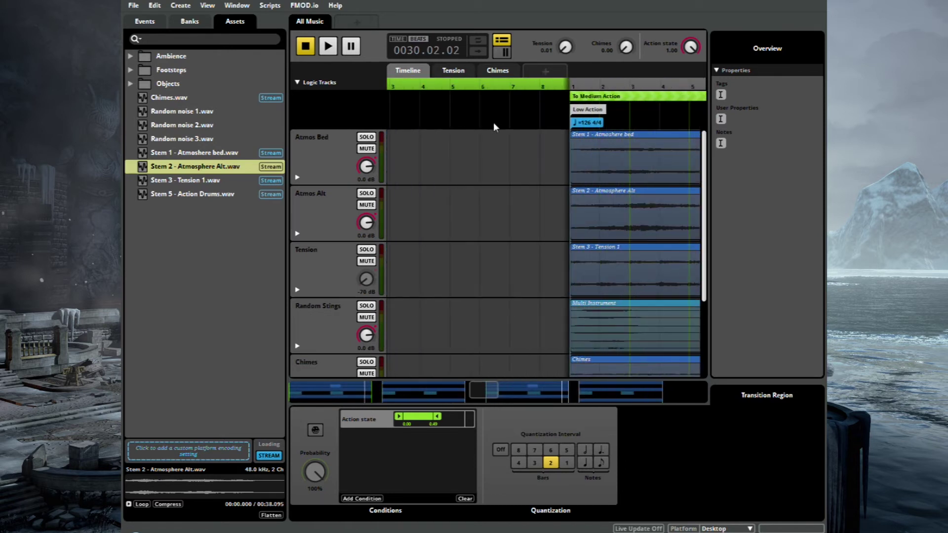
left_click_drag(497, 389, 480, 392)
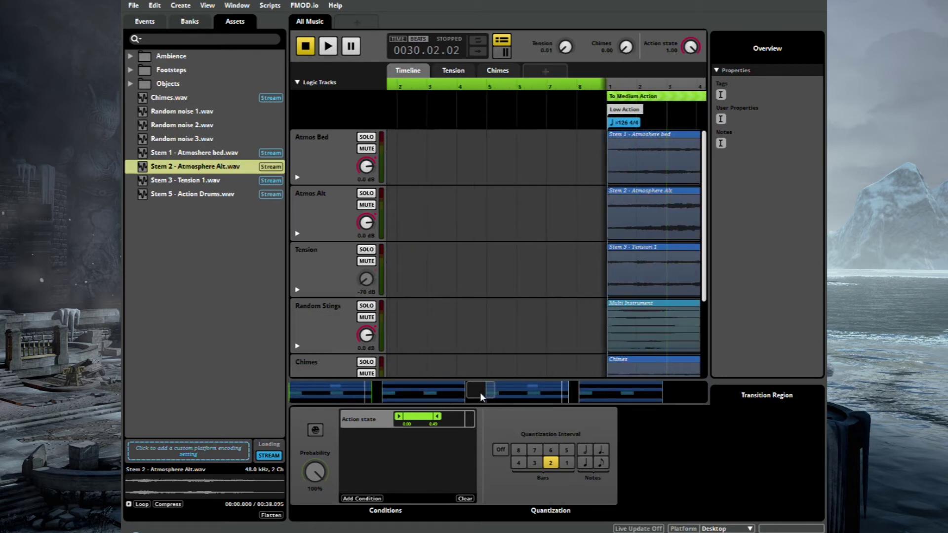
left_click_drag(637, 85, 521, 87)
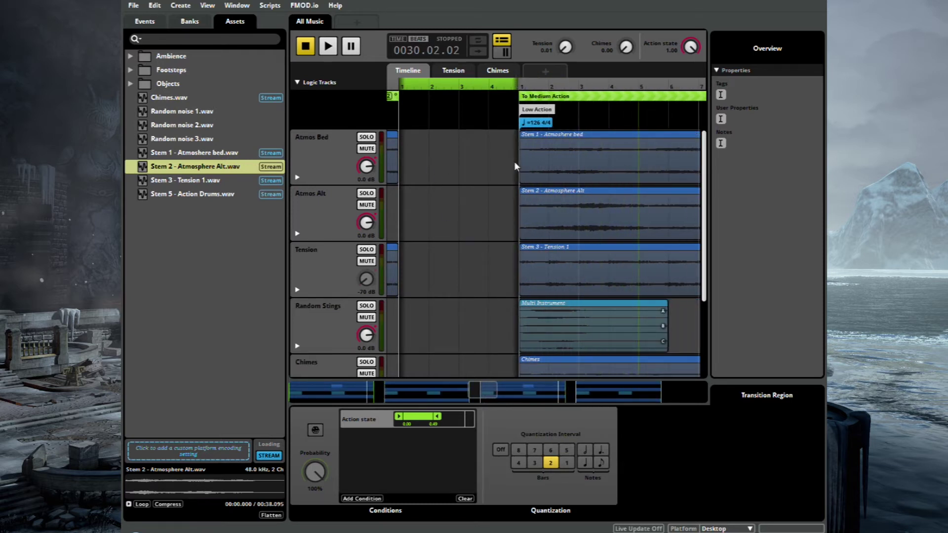
- Extend the incoming Low Action audio on Atmos Bed, Atmos Alt, Tension and Random Stings back across the four-bar transition timeline
left_click_drag(516, 162, 410, 163)
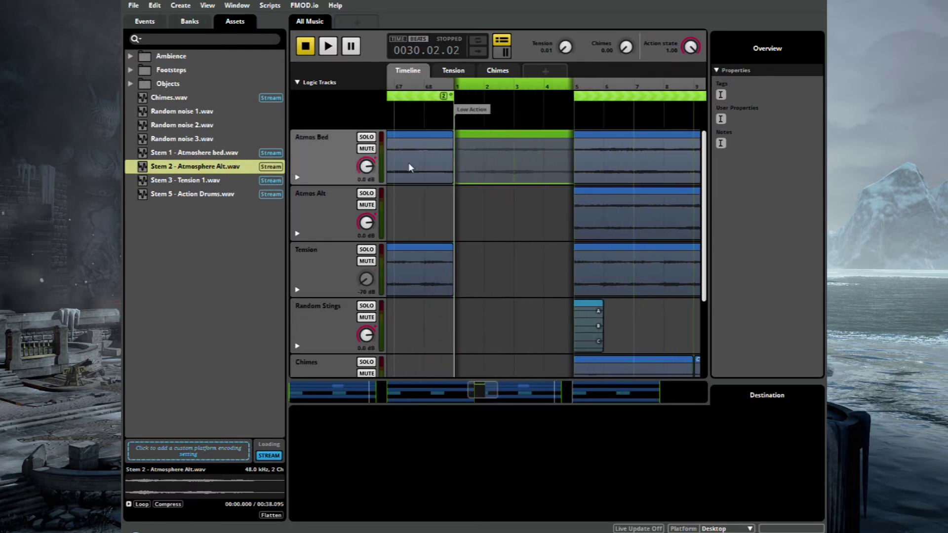
left_click_drag(568, 219, 455, 215)
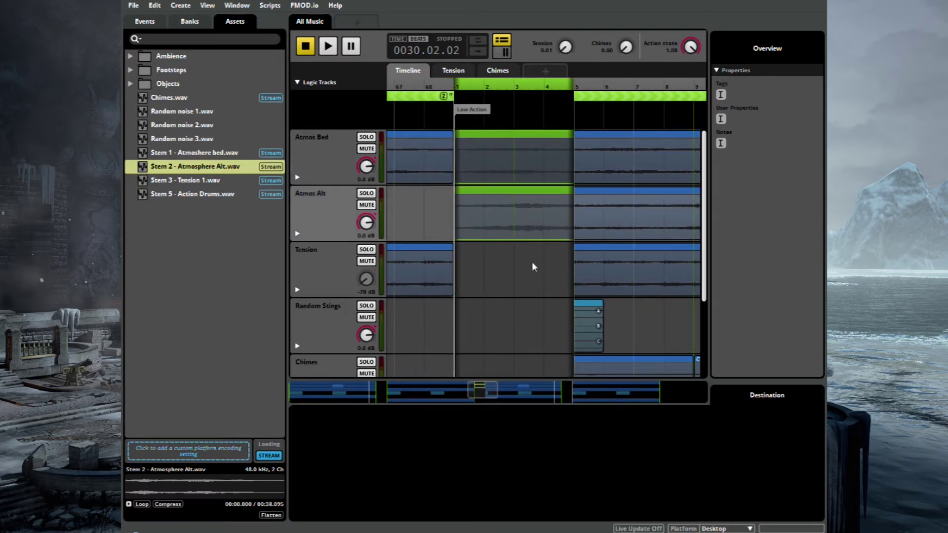
left_click_drag(571, 271, 455, 271)
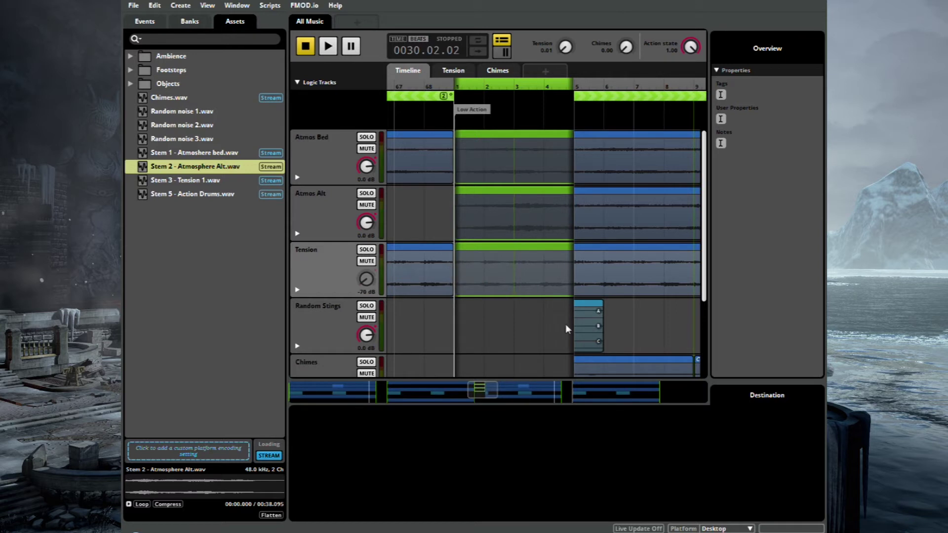
left_click(583, 328)
left_click_drag(571, 326, 455, 326)
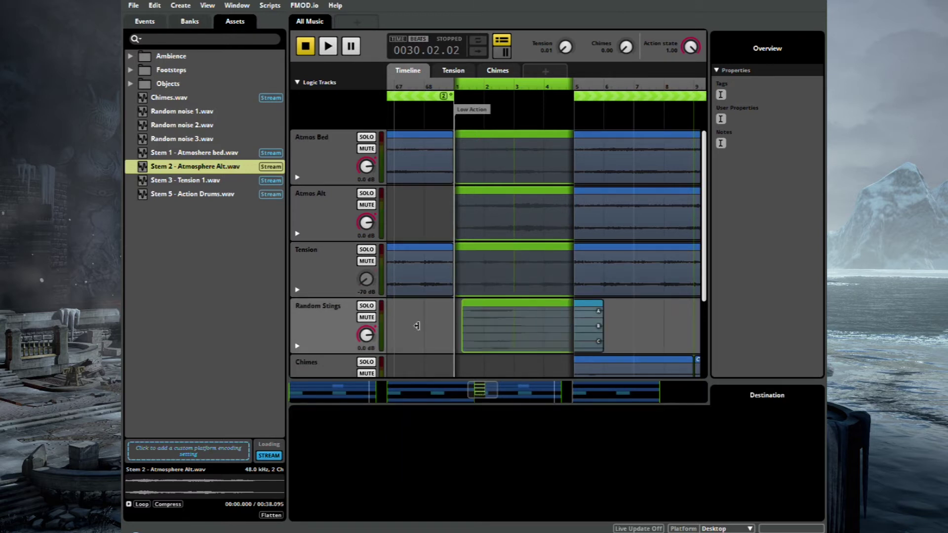
scroll(615, 305, "left", 1)
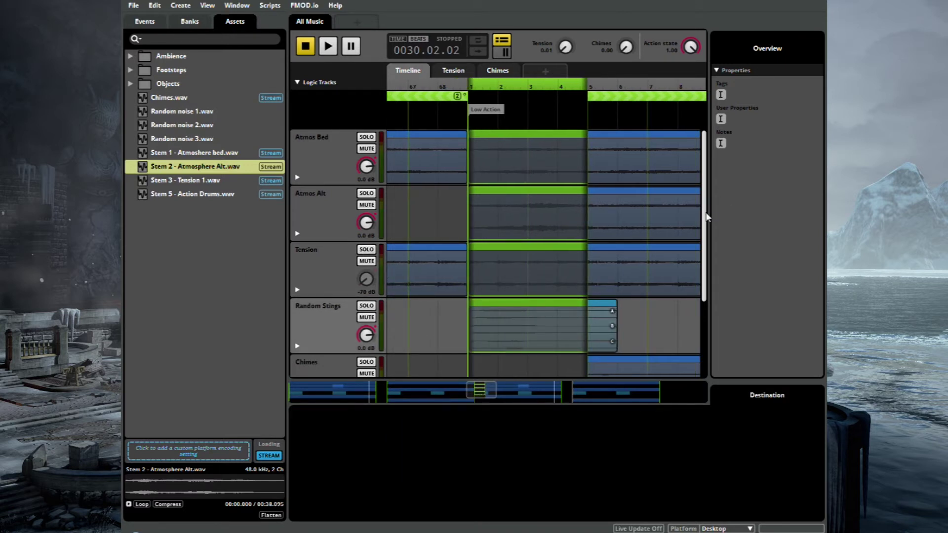
- Copy the last Medium Action drums clip into the To Low Action transition timeline on the Action Drums track
left_click_drag(705, 217, 699, 343)
left_click(443, 346)
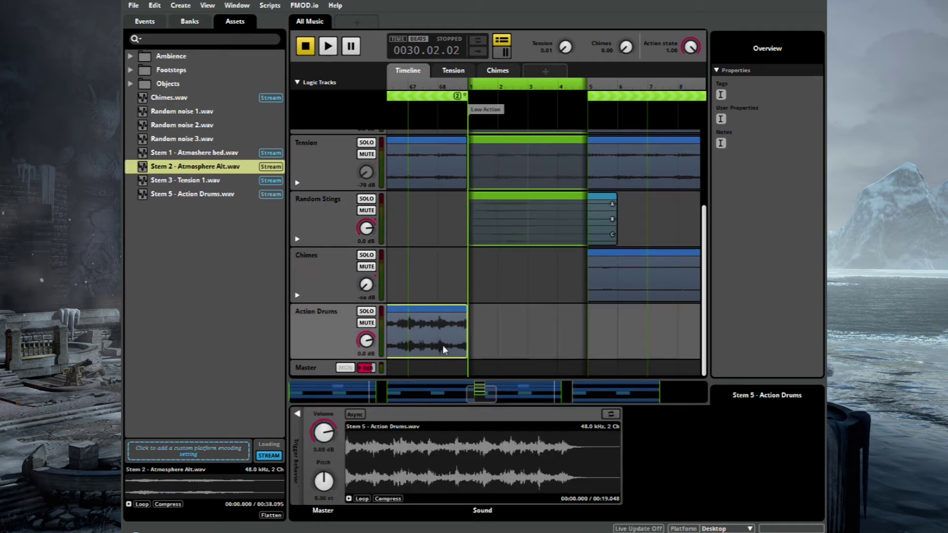
left_click(584, 272)
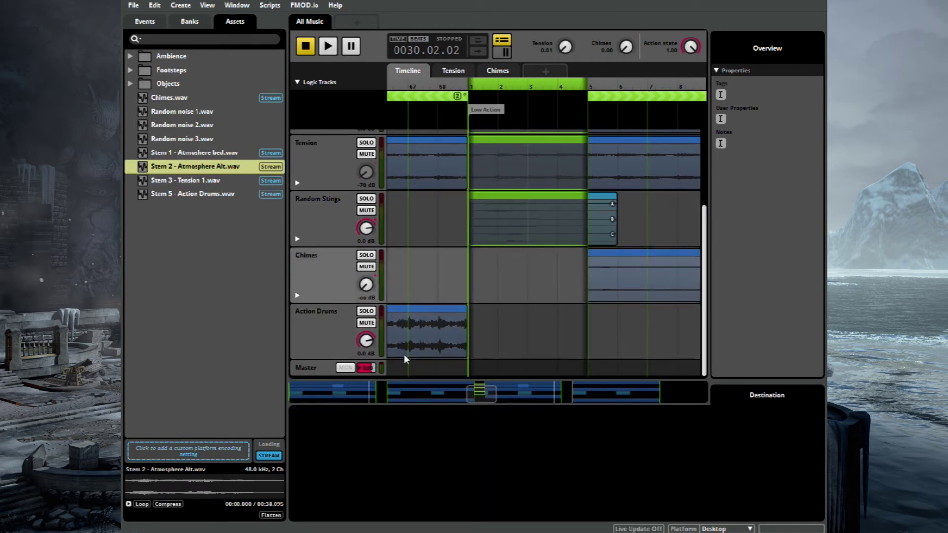
left_click(454, 333)
key("ctrl+c")
left_click(515, 334)
key("ctrl+v")
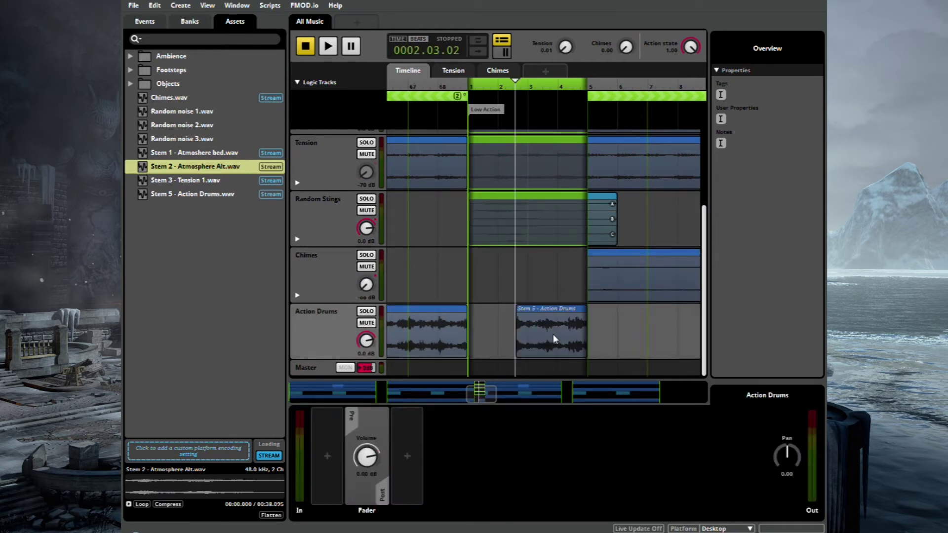
- Extend the Action Drums clip back to the start of the transition timeline and fade it out across its full length with a steep initial drop
left_click_drag(542, 335, 470, 313)
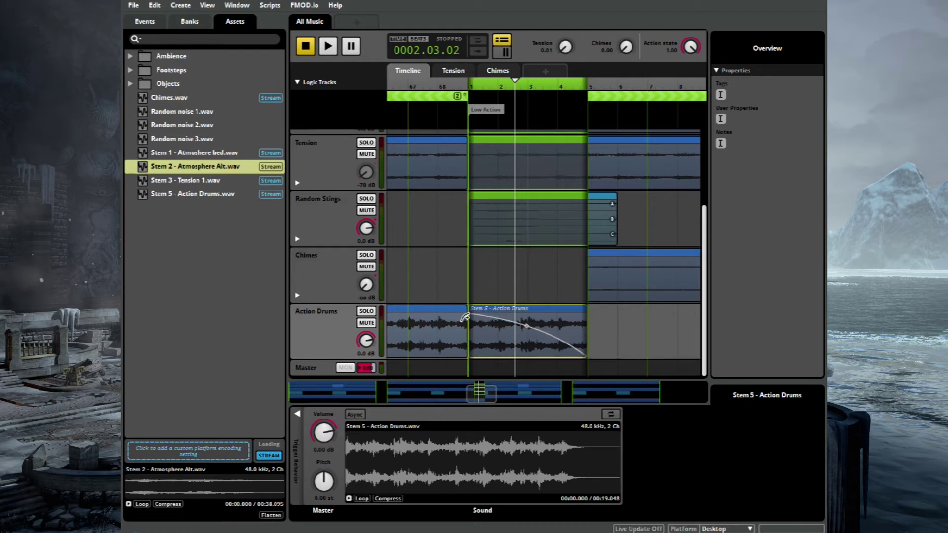
left_click_drag(526, 325, 516, 347)
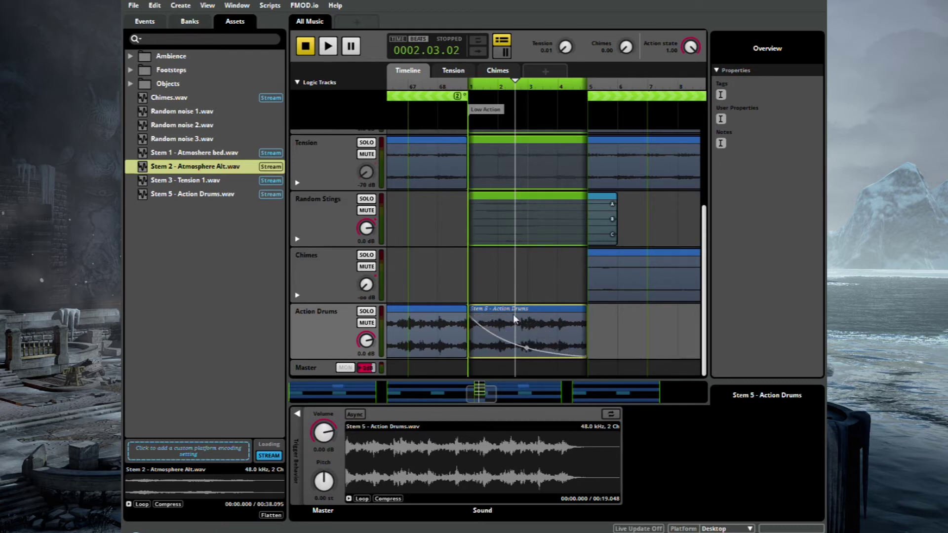
- Play from about bar 61 of Medium Action with Action state at 0 to audition the transition into Low Action
scroll(514, 314, "down", 3)
left_click(495, 86)
left_click(485, 87)
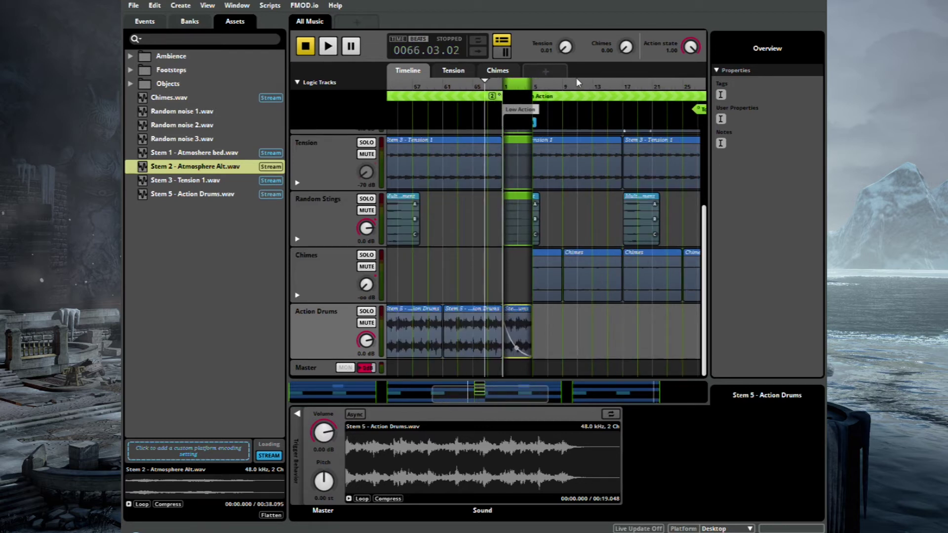
key("space")
left_click_drag(688, 46, 689, 49)
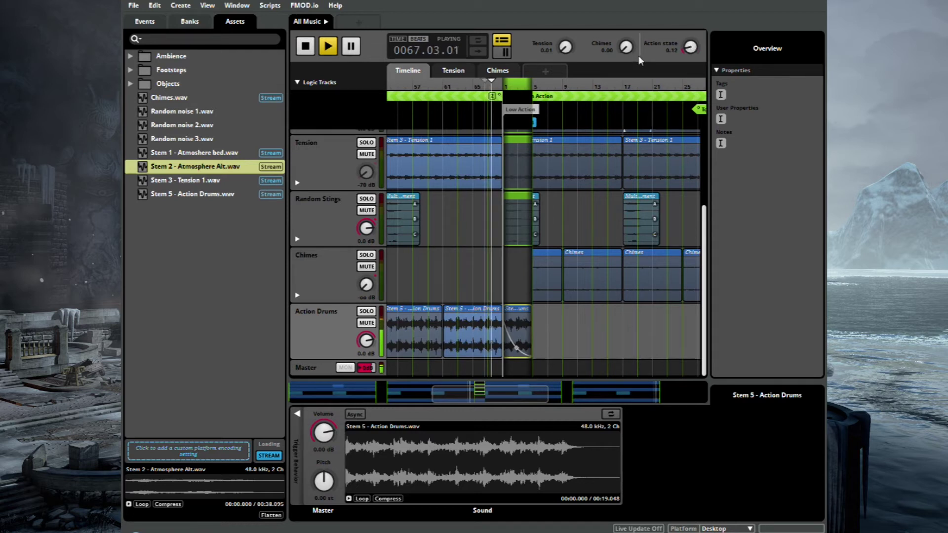
key("space")
left_click(460, 88)
key("space")
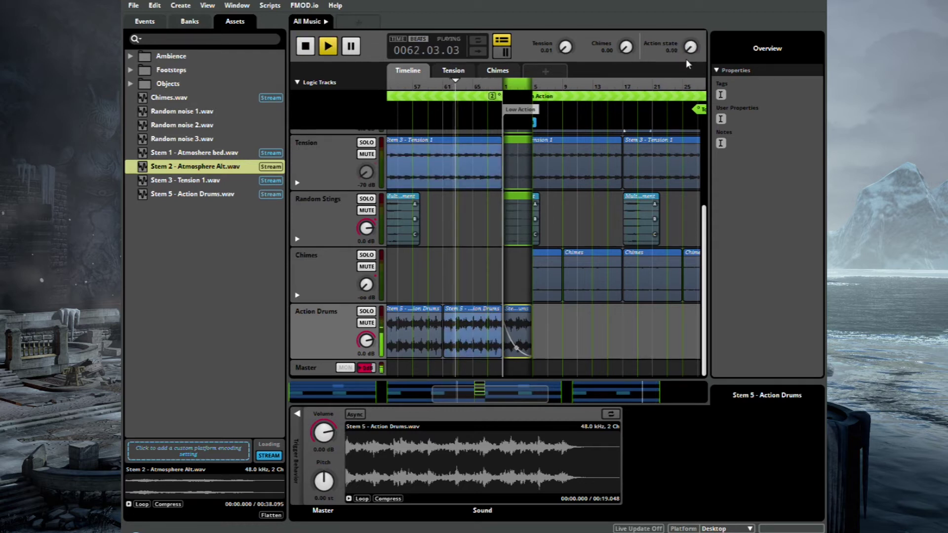
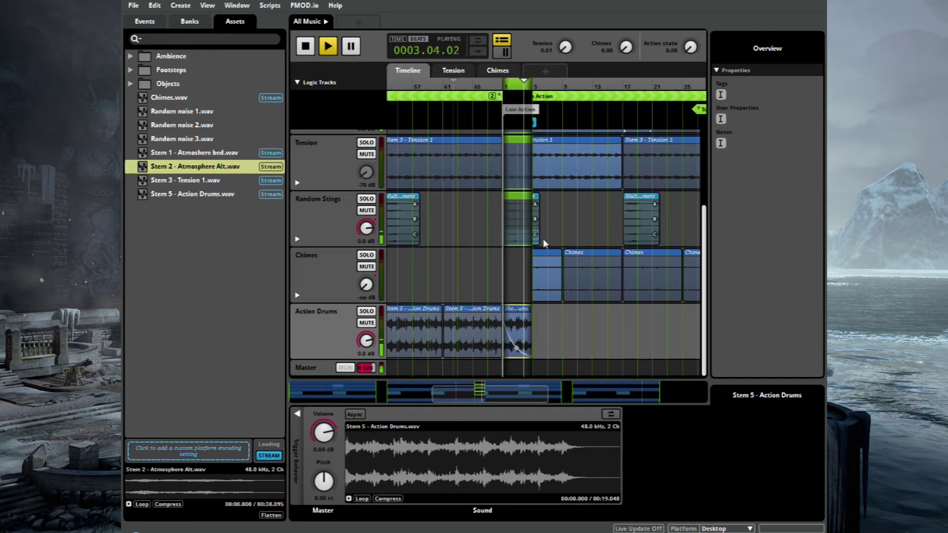
- Raise Action state to 1 and return it to 0 during playback to audition the transitions in both directions
scroll(544, 239, "down", 5)
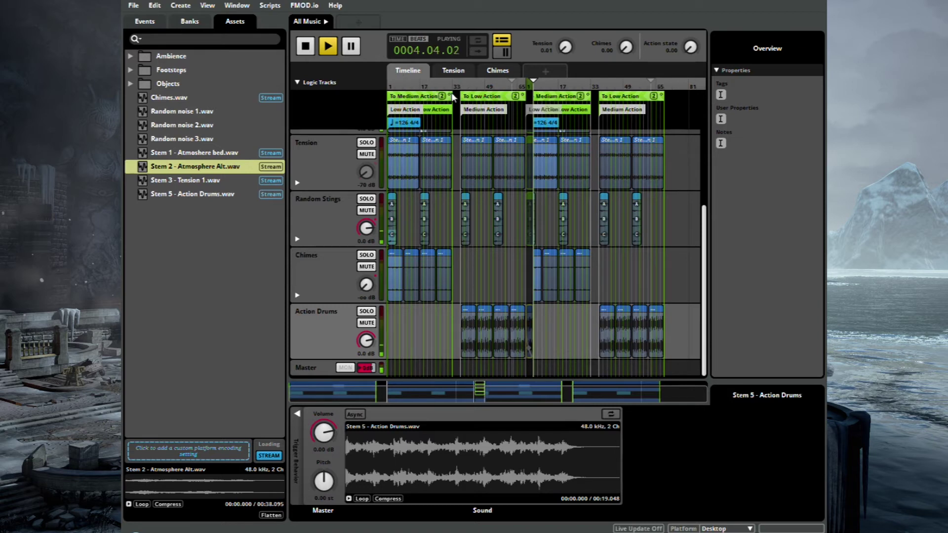
scroll(493, 99, "up", 2)
scroll(492, 99, "up", 1)
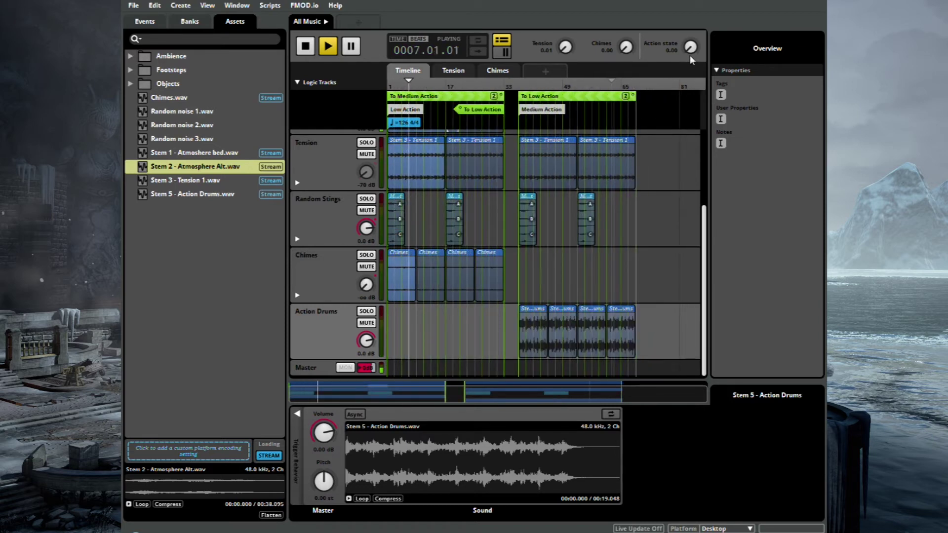
left_click_drag(690, 47, 690, 27)
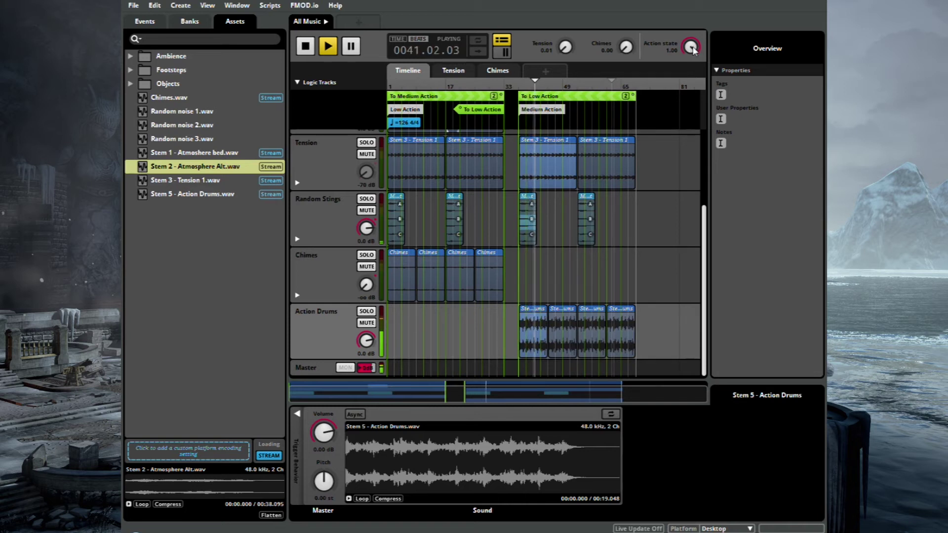
left_click_drag(693, 50, 709, 119)
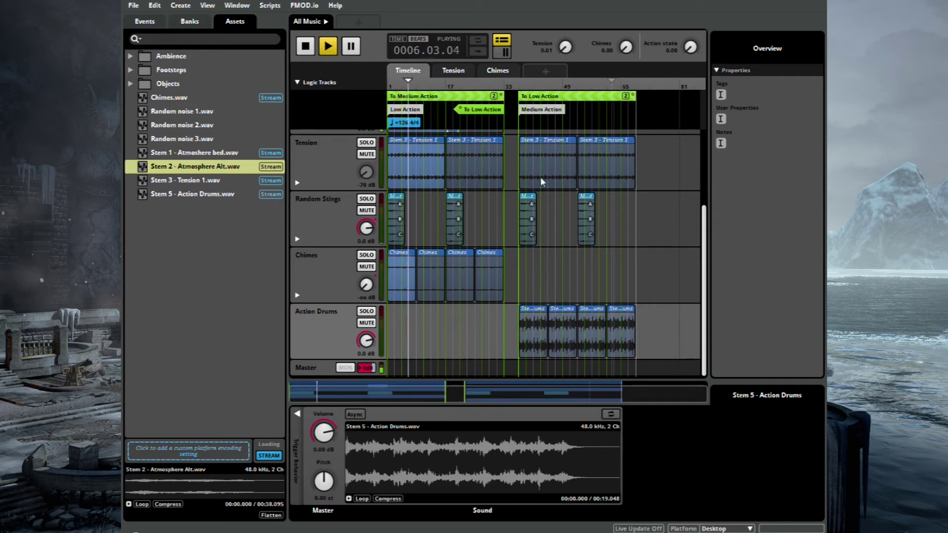
- Audition Tension at 1.00, Chimes raised to 1.00 and returned to 0.00, and Action state at 1, then stop playback
scroll(490, 155, "up", 3)
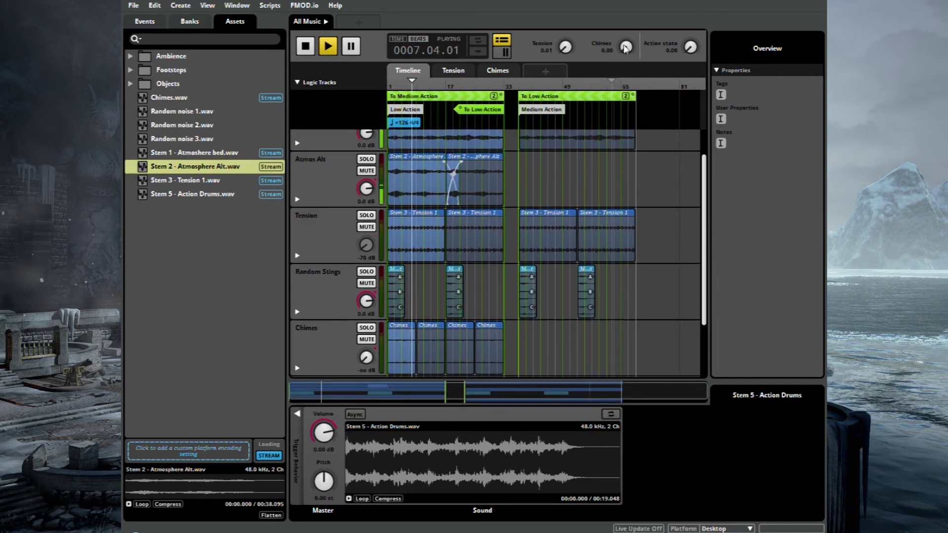
left_click_drag(565, 48, 558, 46)
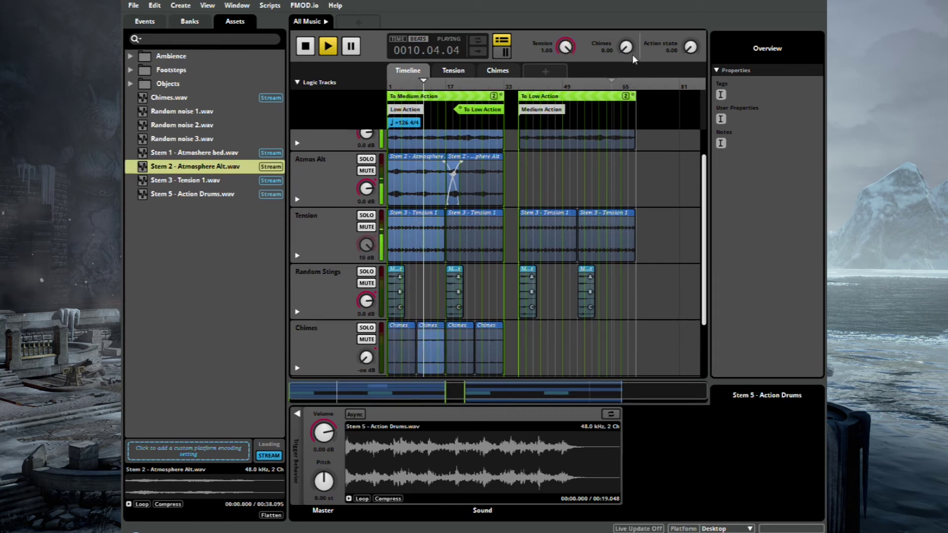
mouse_move(628, 50)
left_mouse_down()
mouse_move(628, 42)
mouse_move(639, 59)
left_mouse_up()
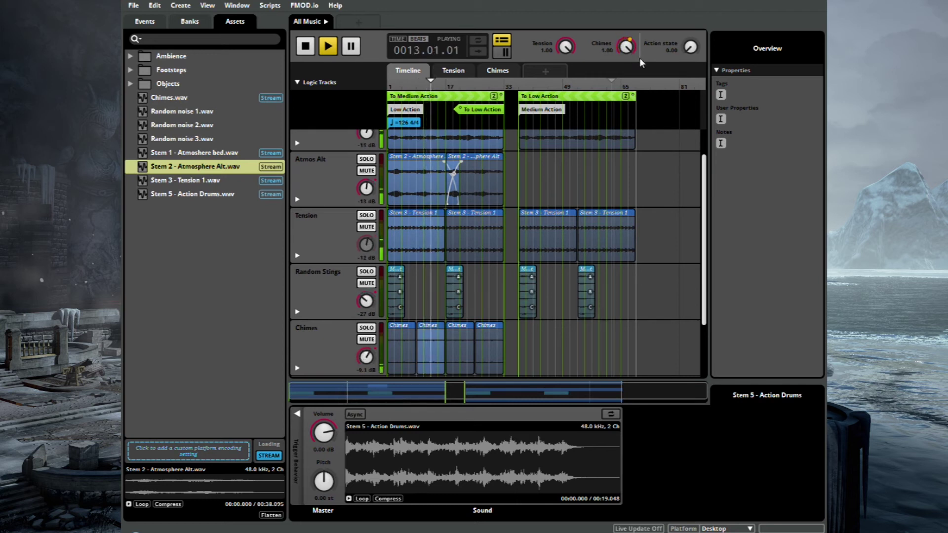
left_click_drag(628, 49, 628, 84)
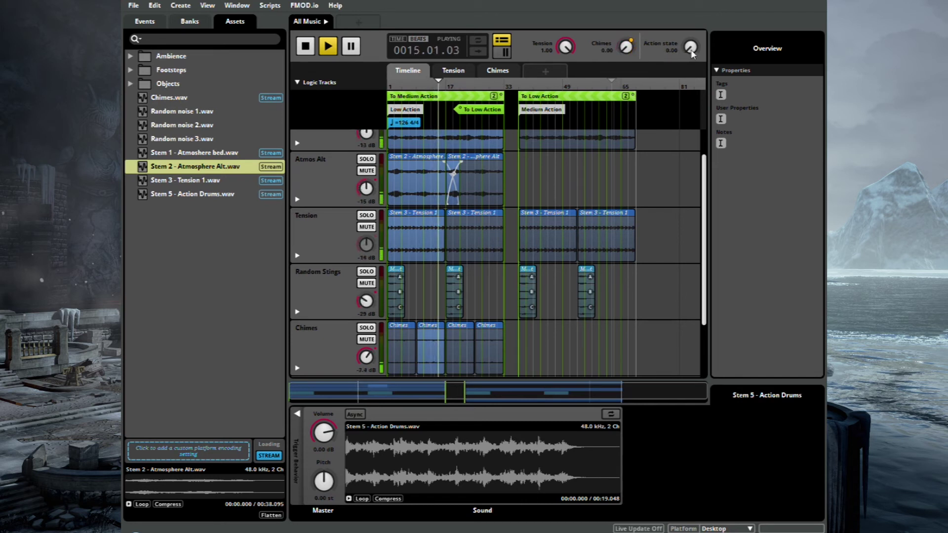
left_click_drag(691, 50, 692, 29)
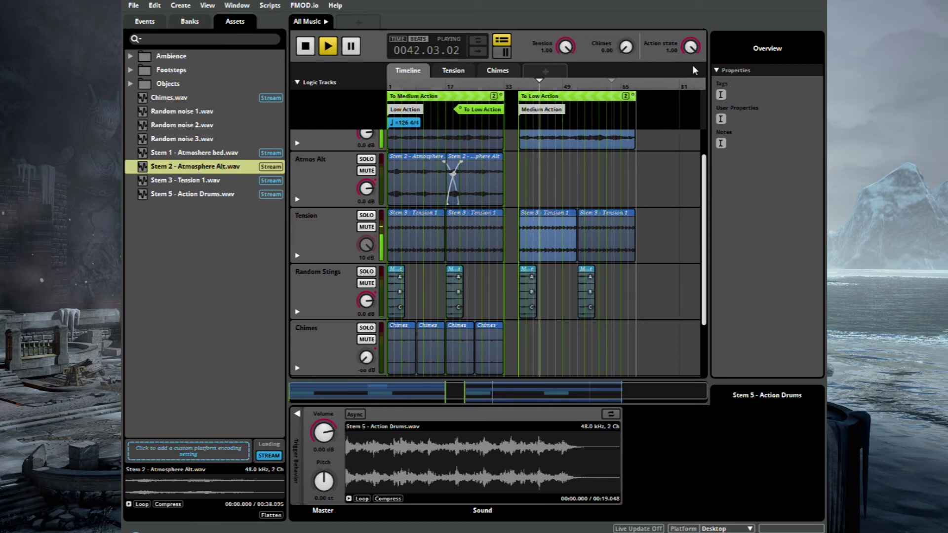
key("space")
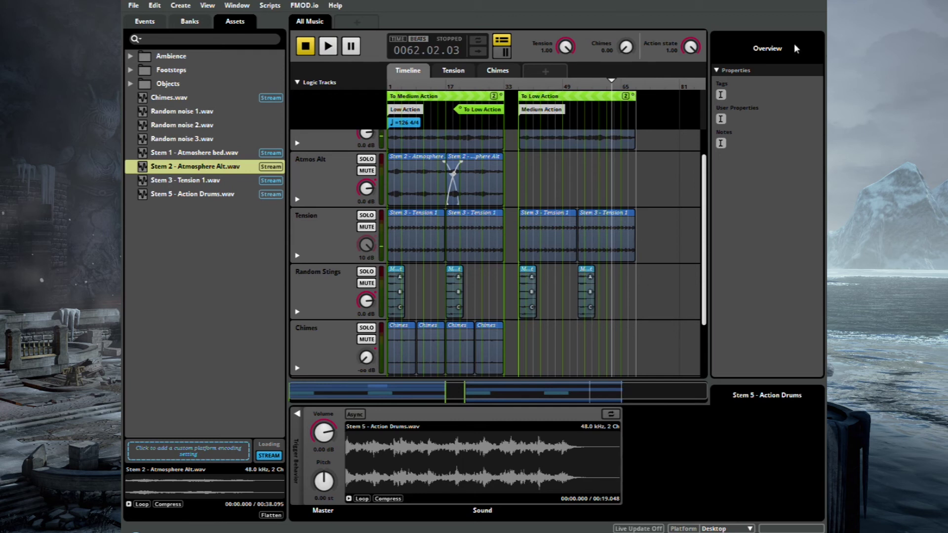
- Save the project and build it for the Desktop platform
left_click(133, 5)
left_click(157, 69)
left_click(133, 5)
left_click(183, 123)
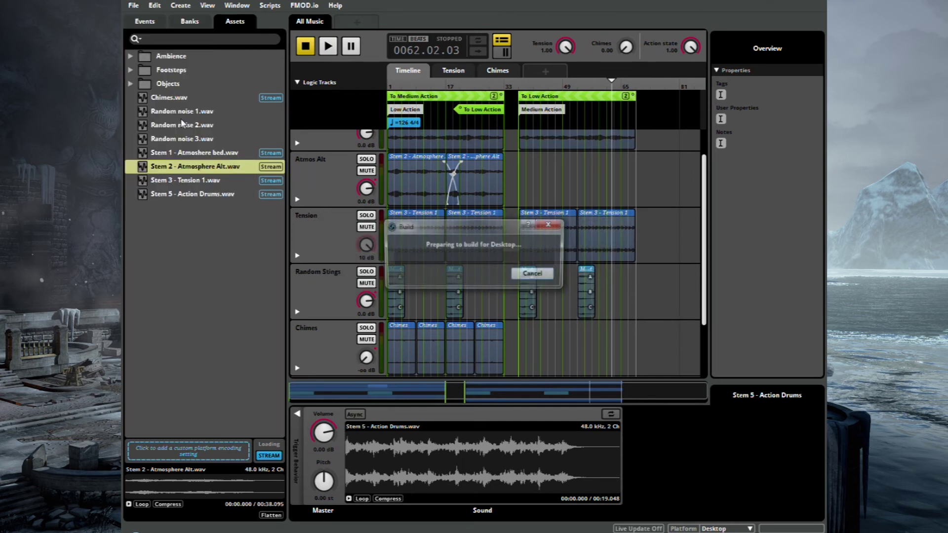